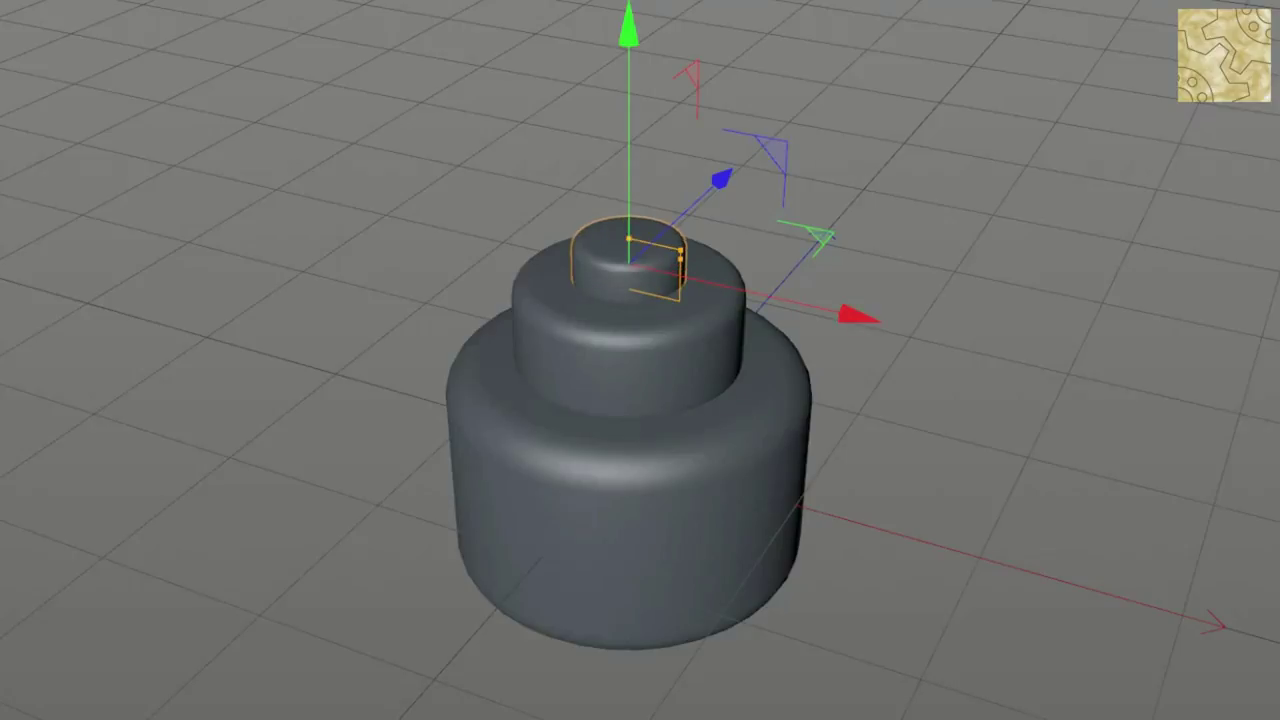
Zoom the viewport in toward the cake's top tier
scroll(628, 457, "up", 2)
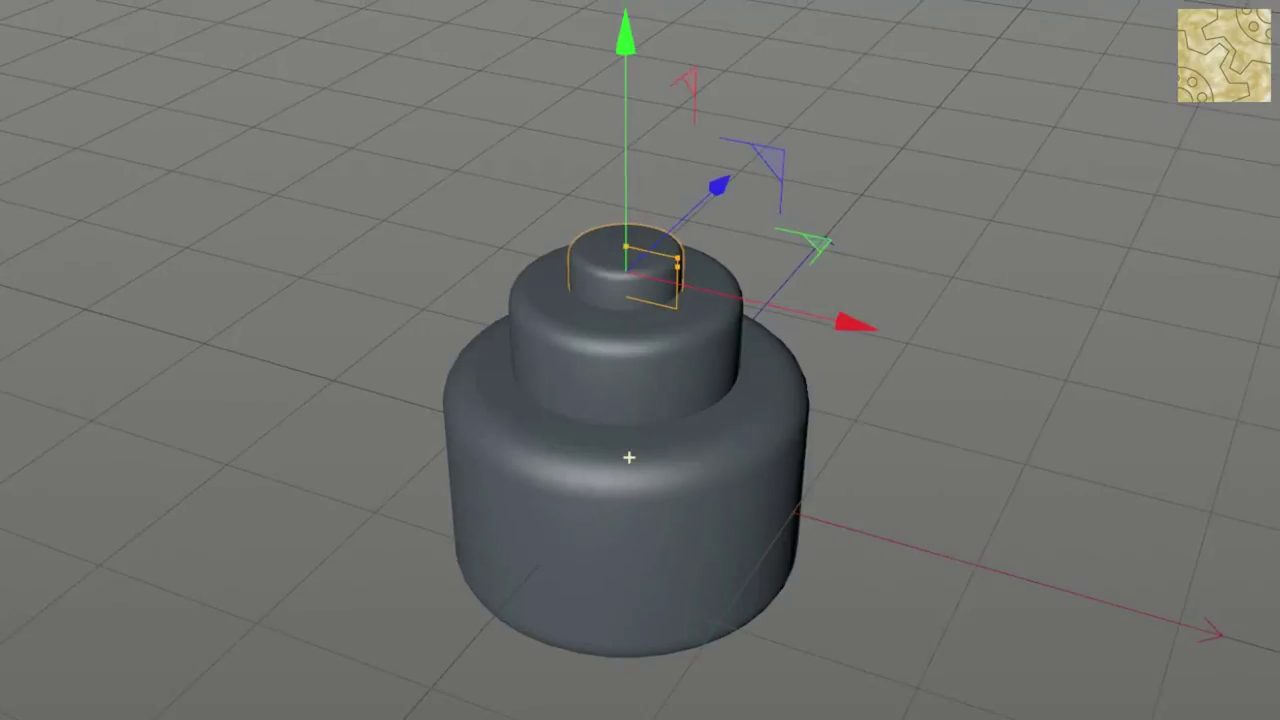
scroll(628, 457, "up", 3)
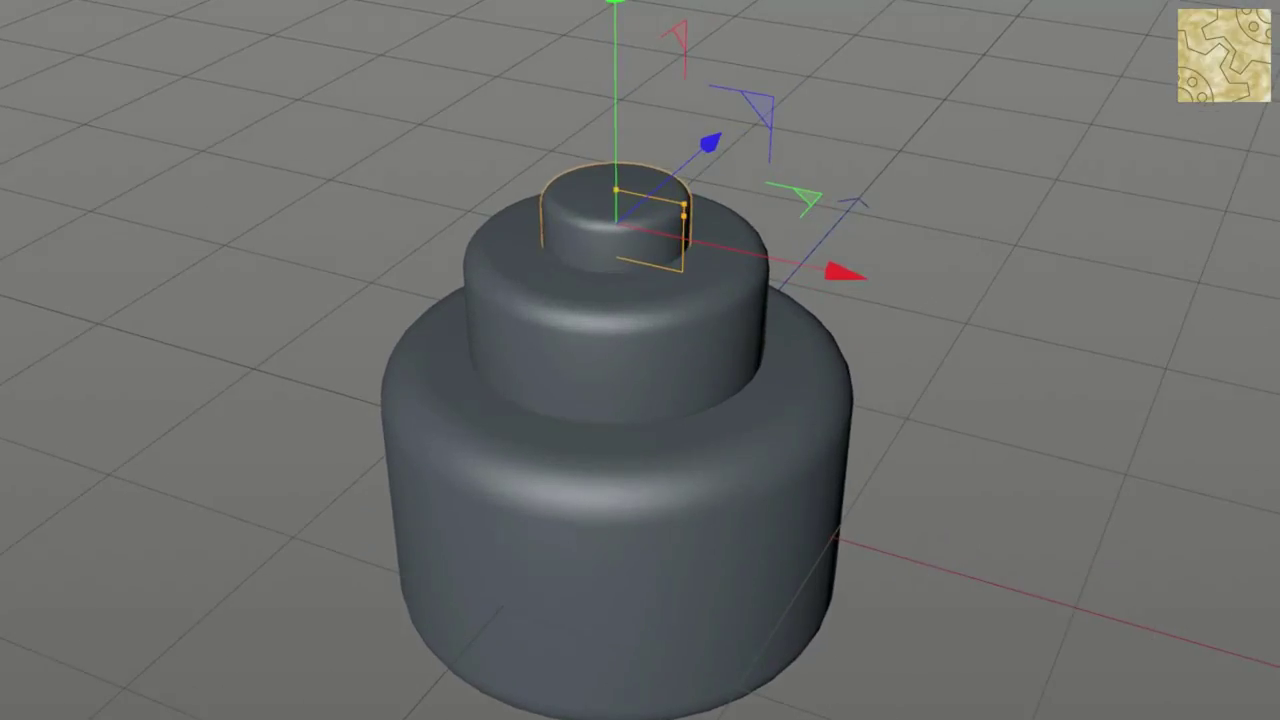
scroll(629, 457, "up", 1)
scroll(617, 212, "up", 1)
scroll(617, 212, "up", 1)
scroll(628, 457, "up", 1)
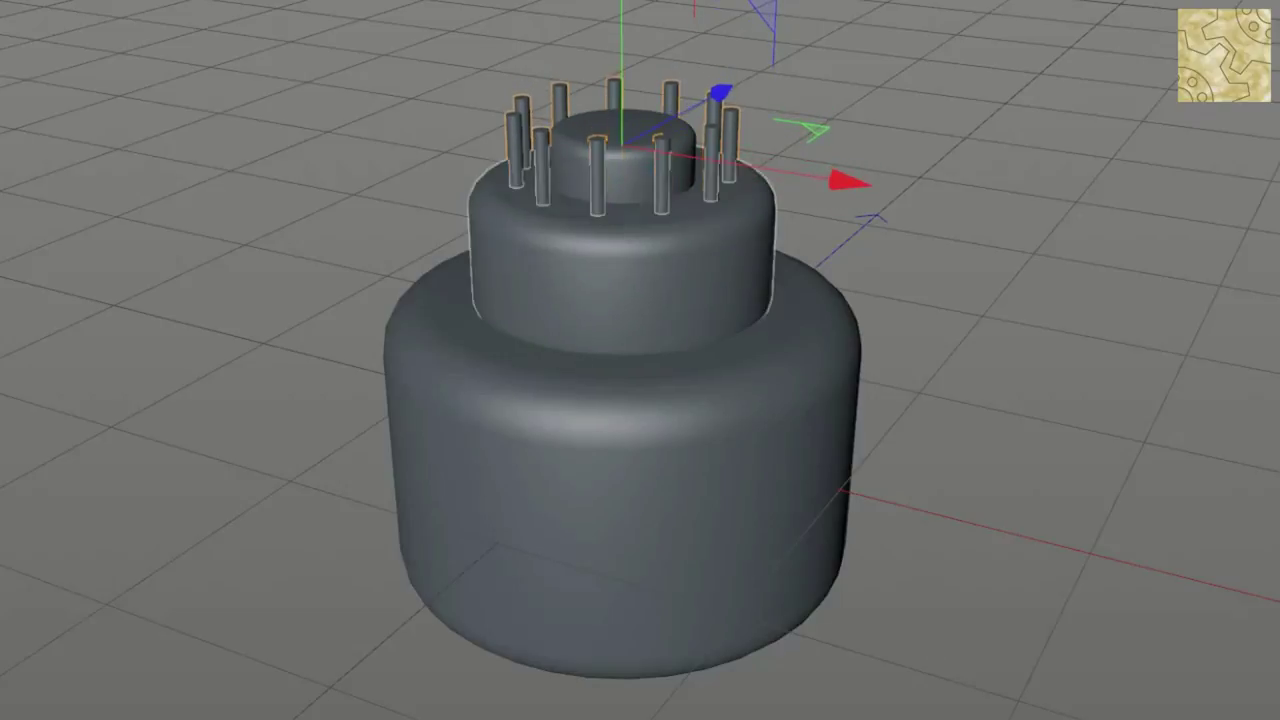
Select the bottom tier cylinder and lower its height for a squatter base
left_click(620, 460)
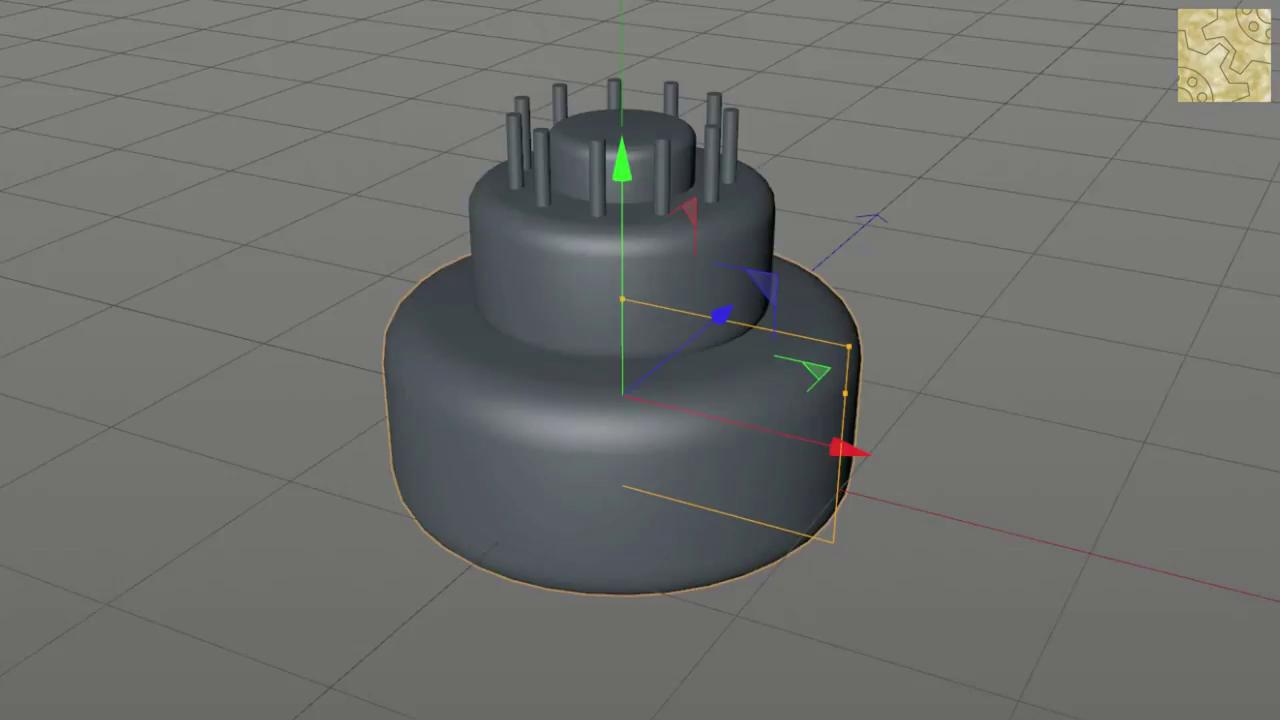
scroll(628, 455, "up", 3)
scroll(628, 455, "down", 2)
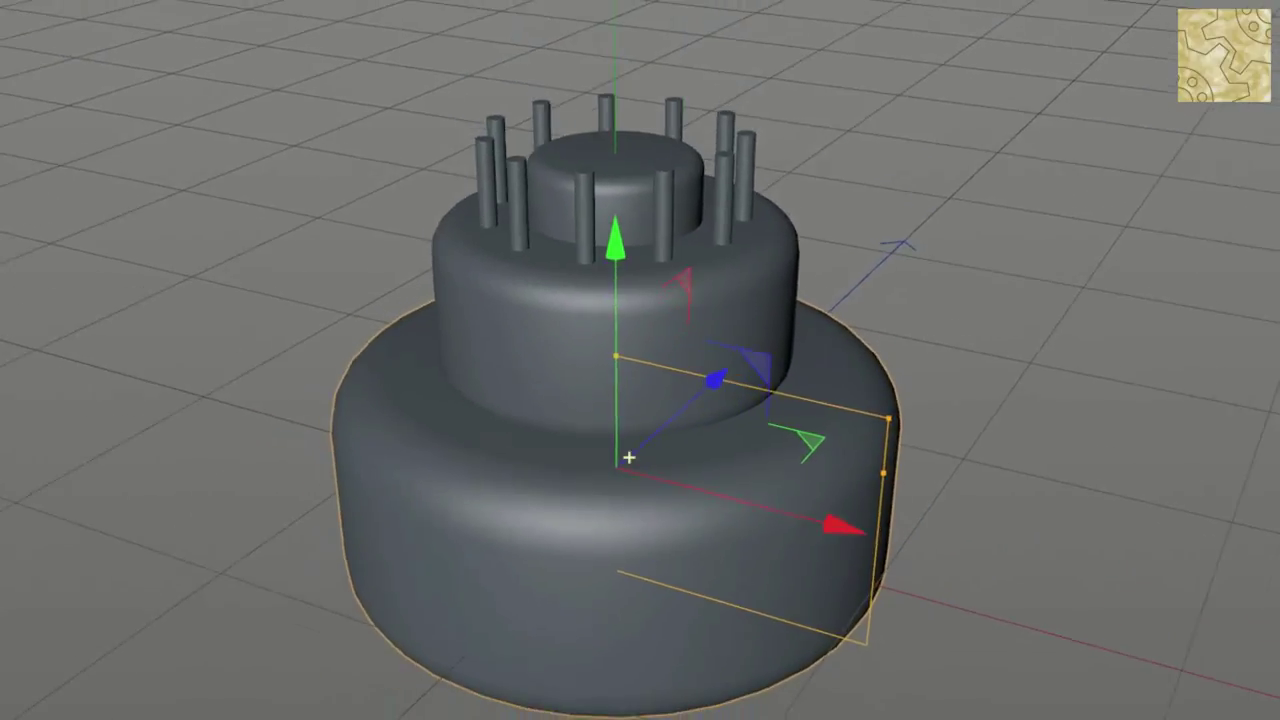
scroll(628, 457, "down", 2)
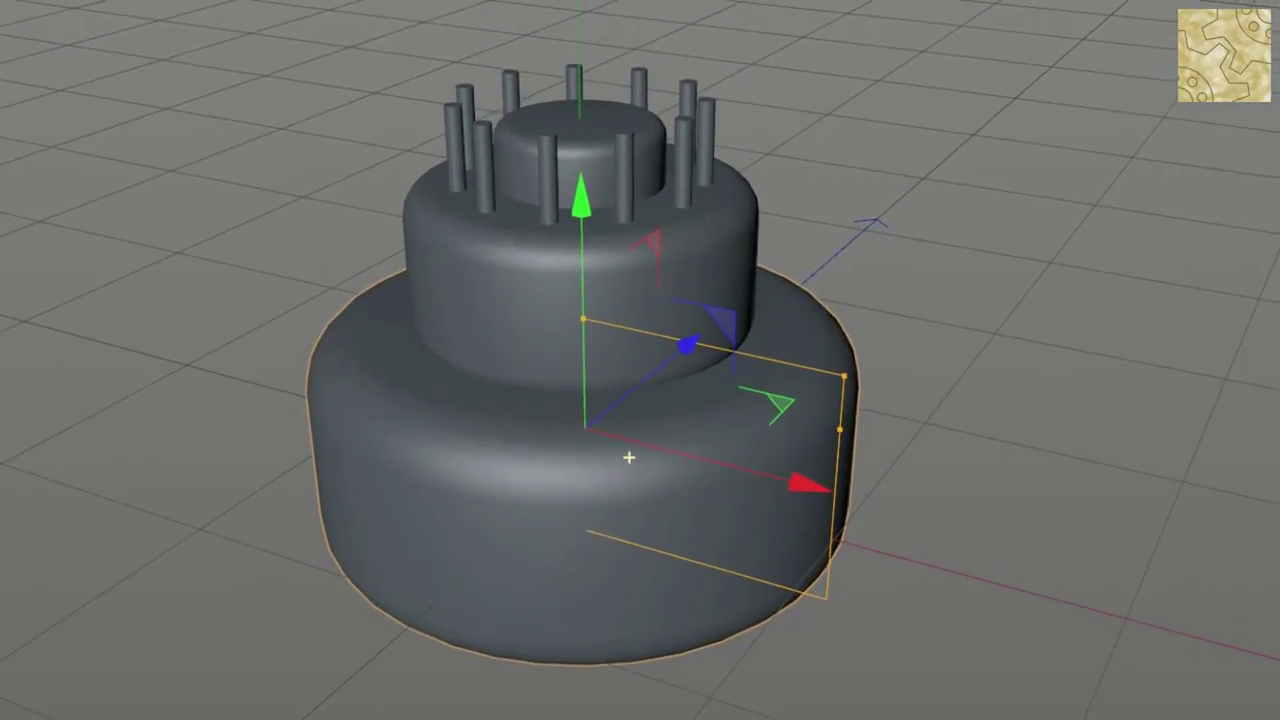
scroll(629, 457, "up", 1)
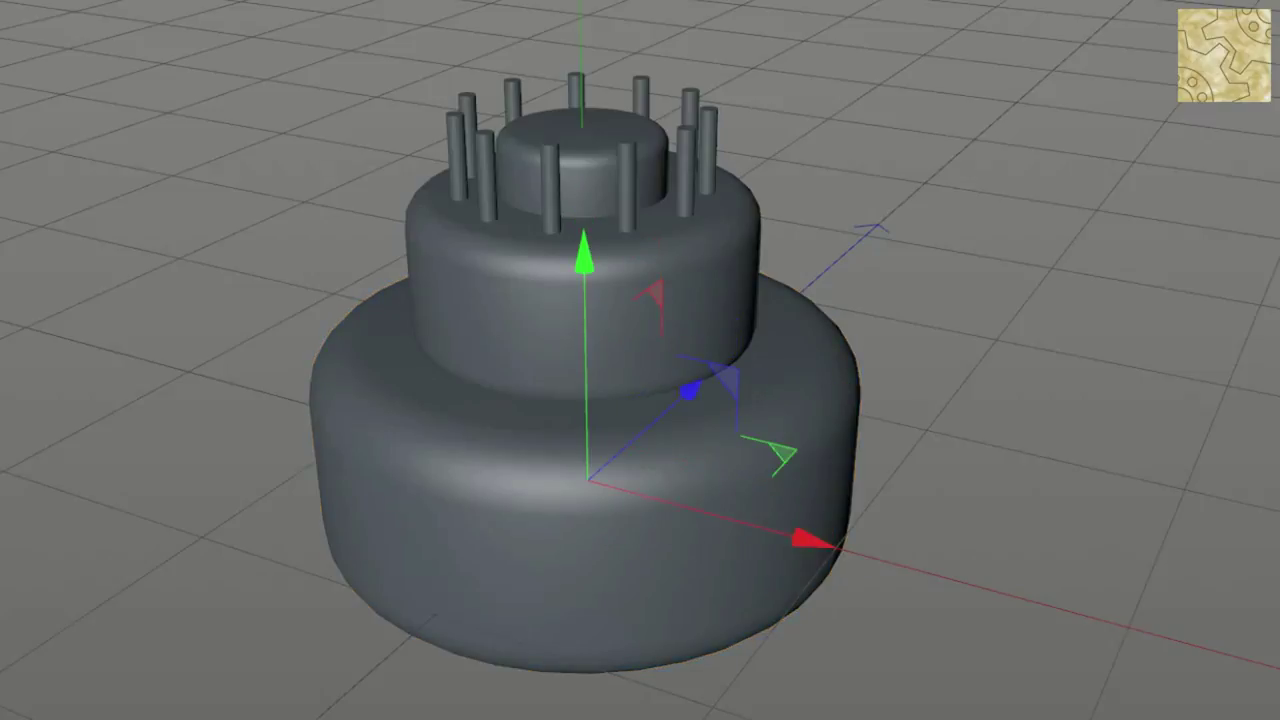
Switch to the four-view layout and zoom the front view onto the bottom tier's base
key("F5")
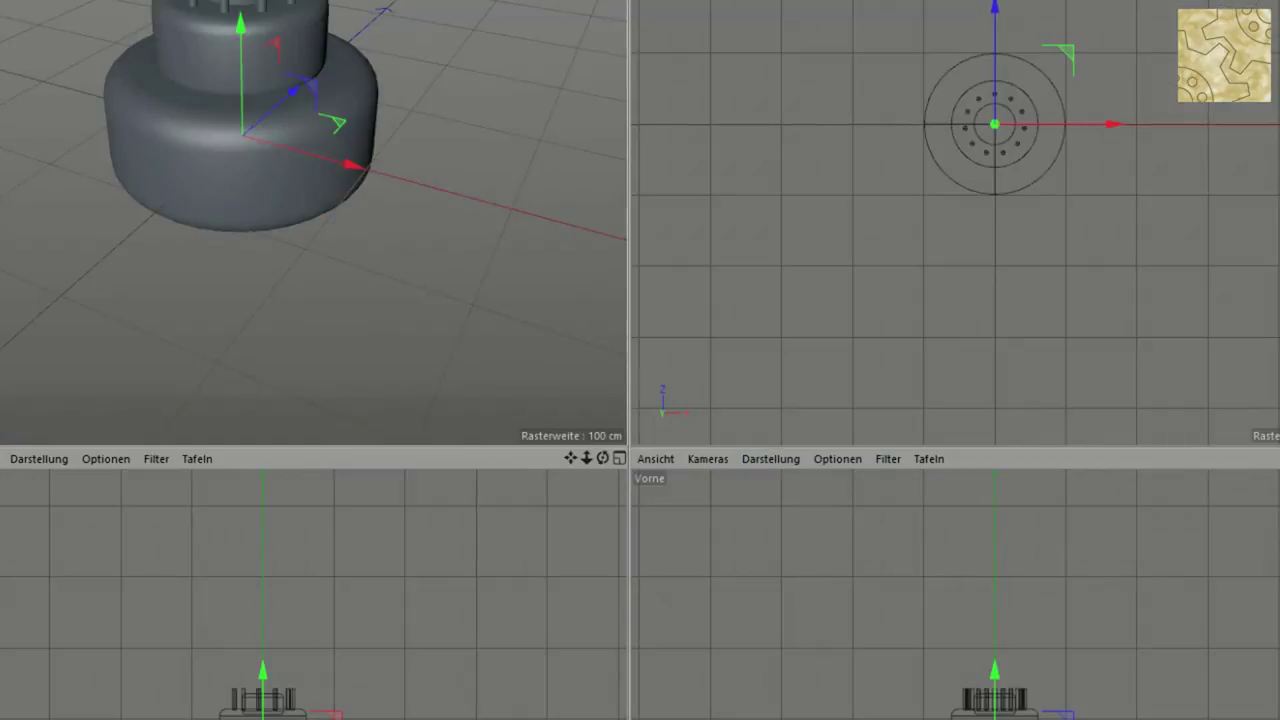
scroll(777, 485, "up", 3)
scroll(777, 485, "up", 3)
scroll(777, 485, "up", 3)
scroll(777, 485, "up", 3)
scroll(777, 485, "down", 5)
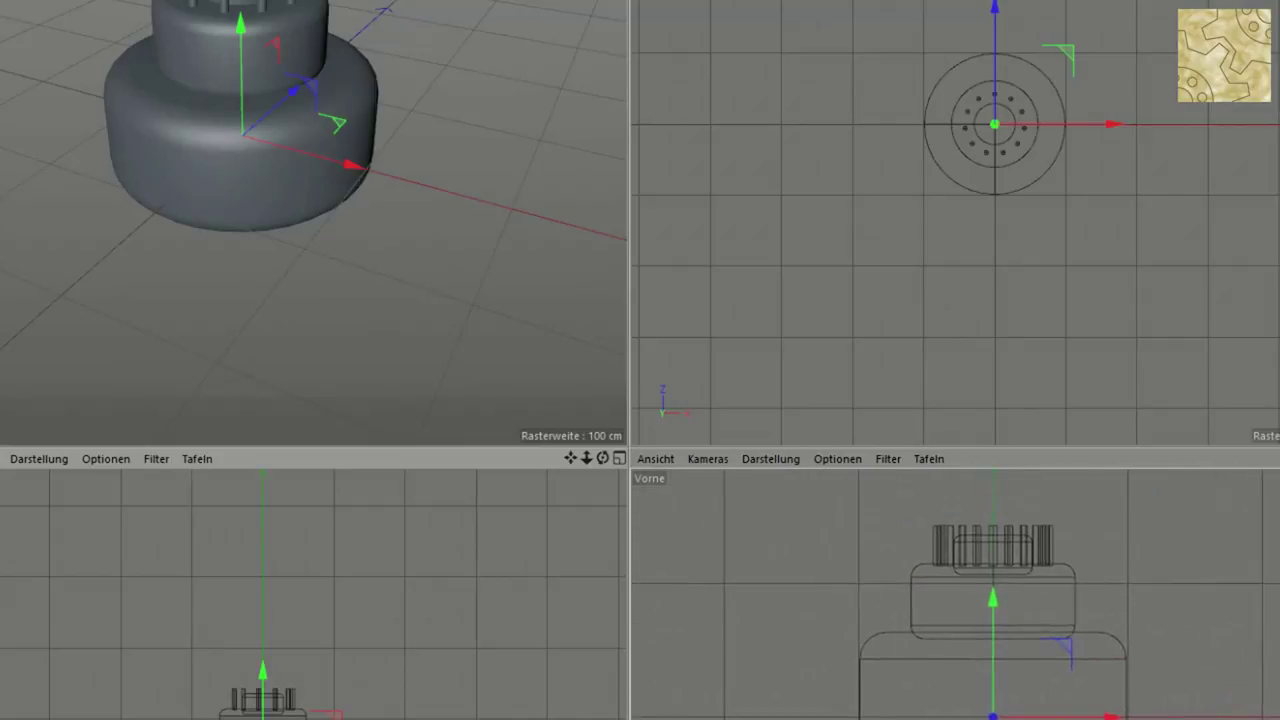
scroll(1000, 600, "up", 3)
scroll(956, 594, "up", 2)
scroll(956, 594, "up", 2)
scroll(956, 594, "up", 2)
middle_click_drag(956, 594, 946, 512, "alt")
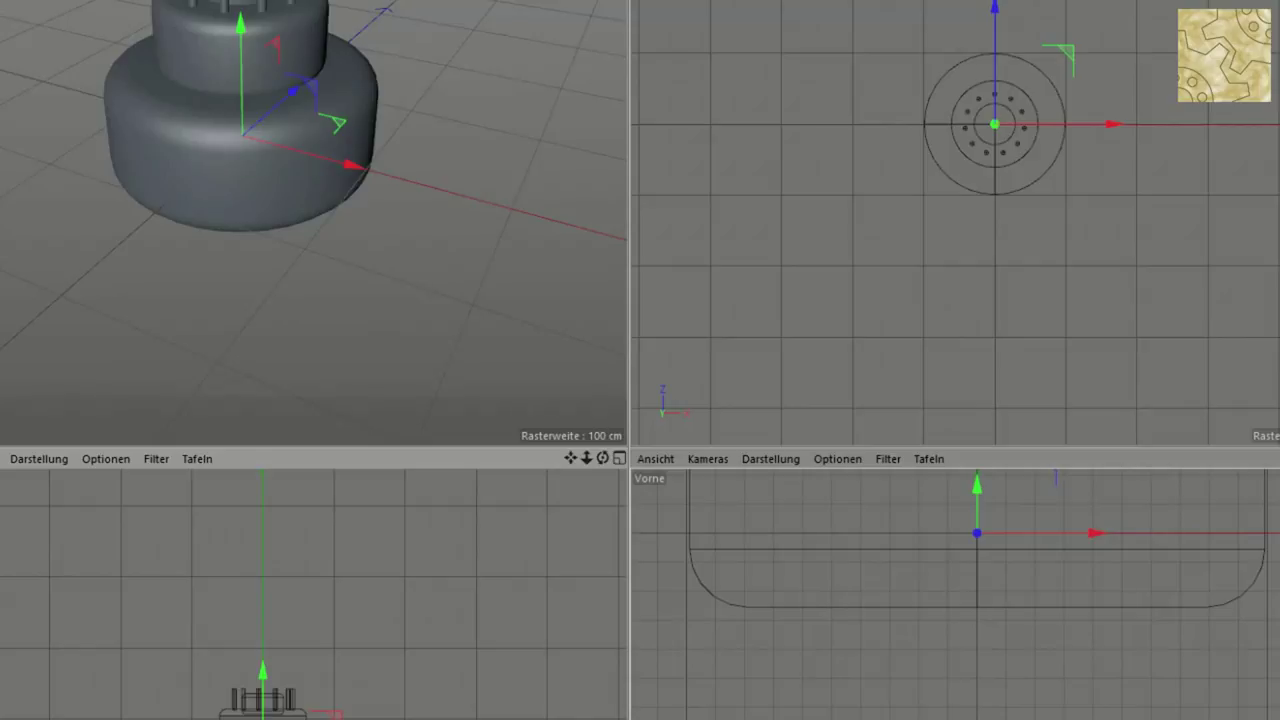
Draw a Bezier plate profile from the cake's centre axis out to a raised rim
key("ctrl+shift+a")
middle_click_drag(956, 594, 1075, 650, "alt")
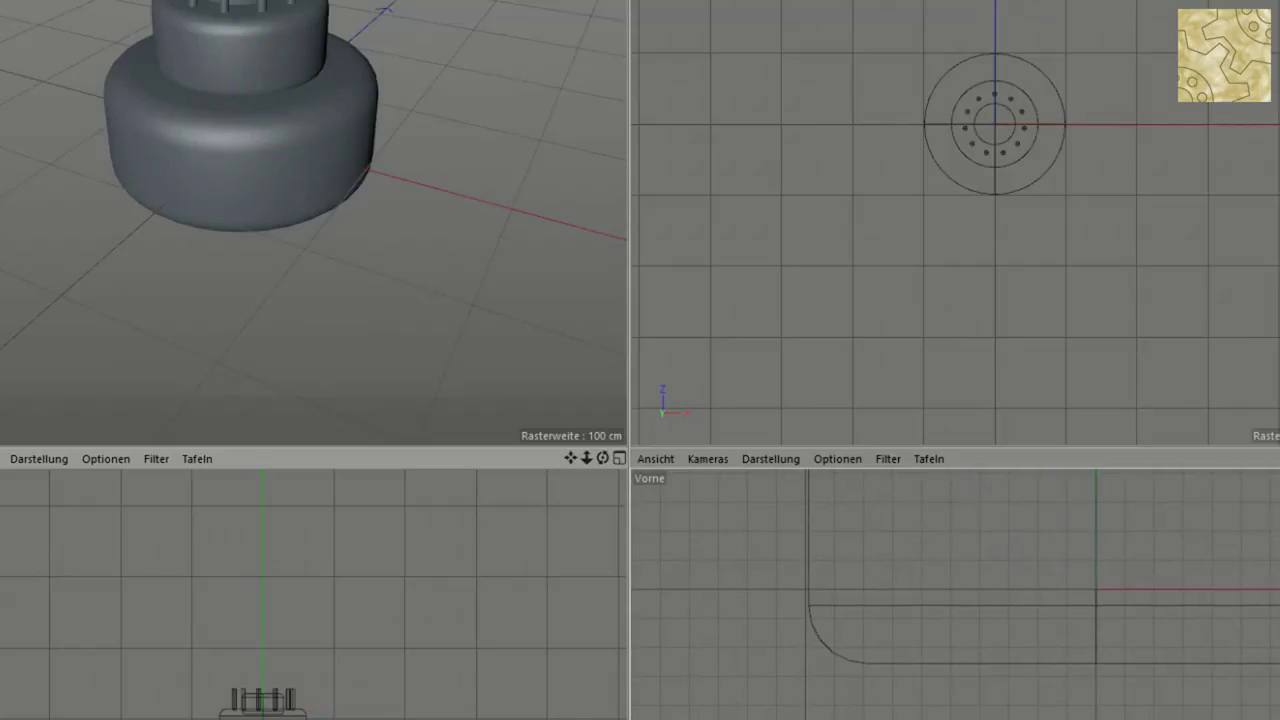
left_click_drag(1096, 662, 1126, 662)
left_click_drag(803, 662, 745, 647)
mouse_move(665, 623)
left_mouse_down()
mouse_move(655, 648)
mouse_move(651, 621)
mouse_move(642, 631)
mouse_move(703, 663)
mouse_move(794, 693)
mouse_move(1098, 690)
left_mouse_up()
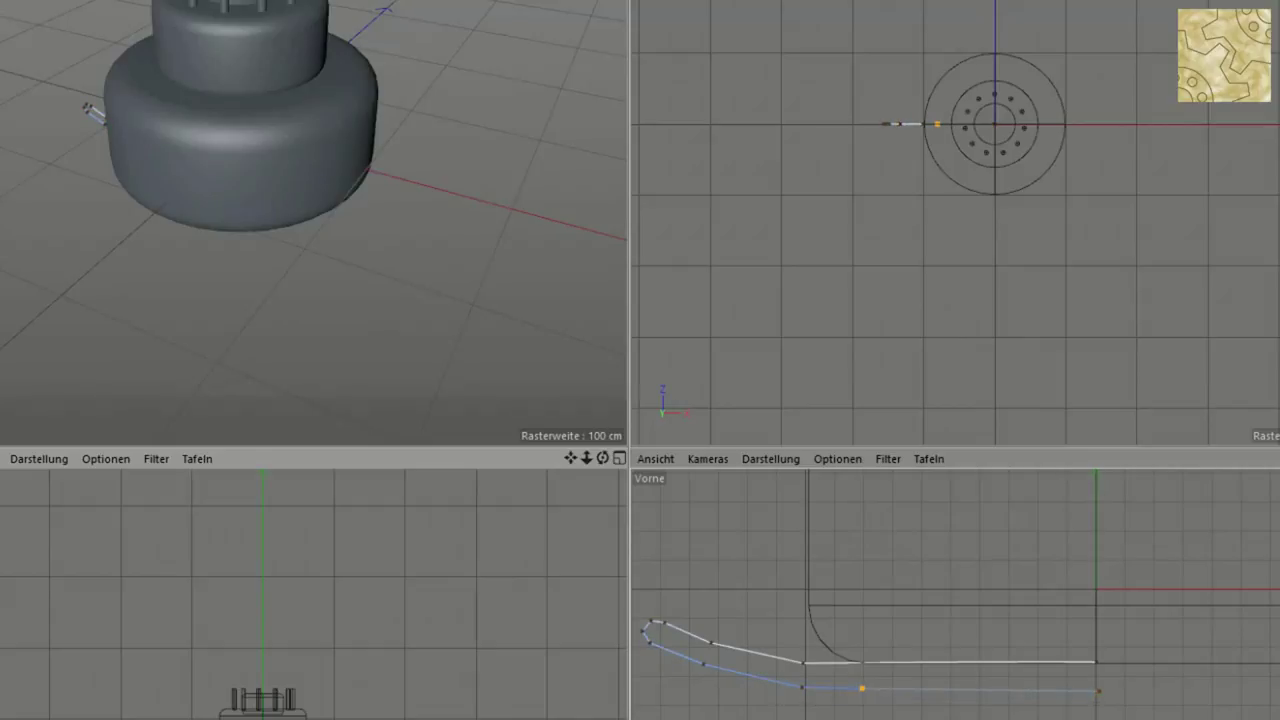
Select the profile's centre end point and try moving it upward
left_click(1096, 689)
key("ctrl+shift+a")
key("ctrl+a")
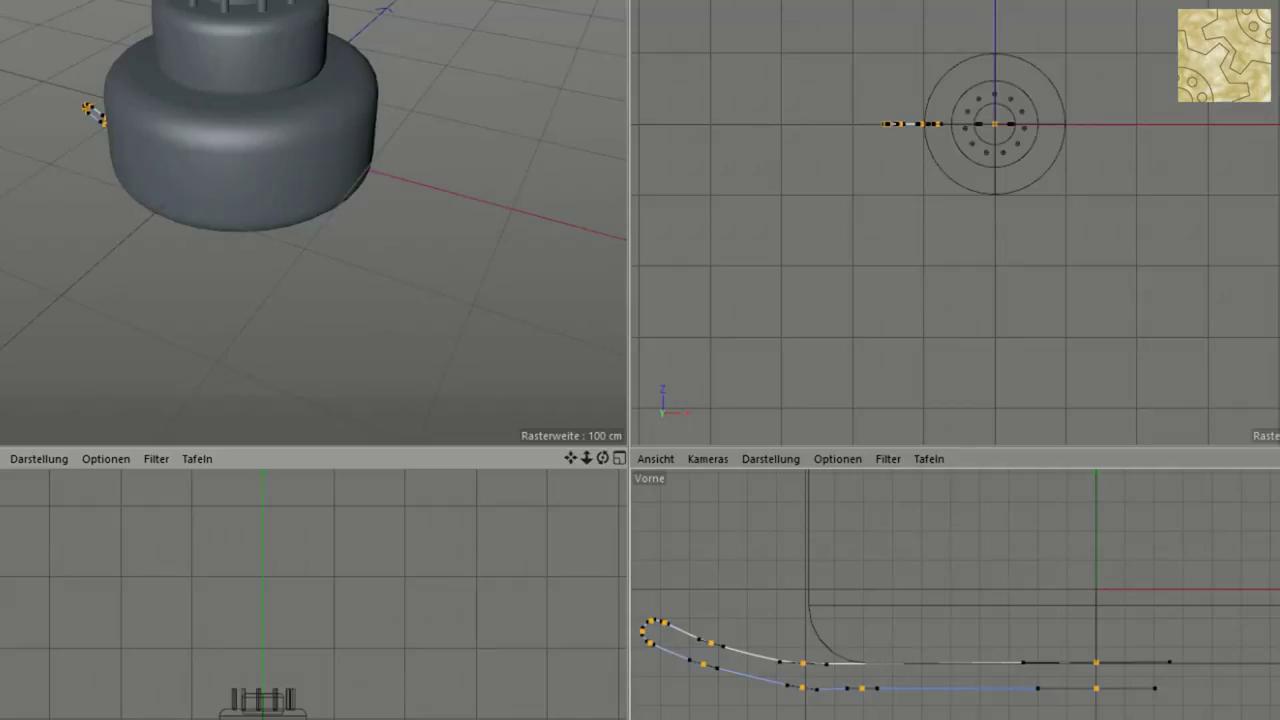
left_click(1097, 689)
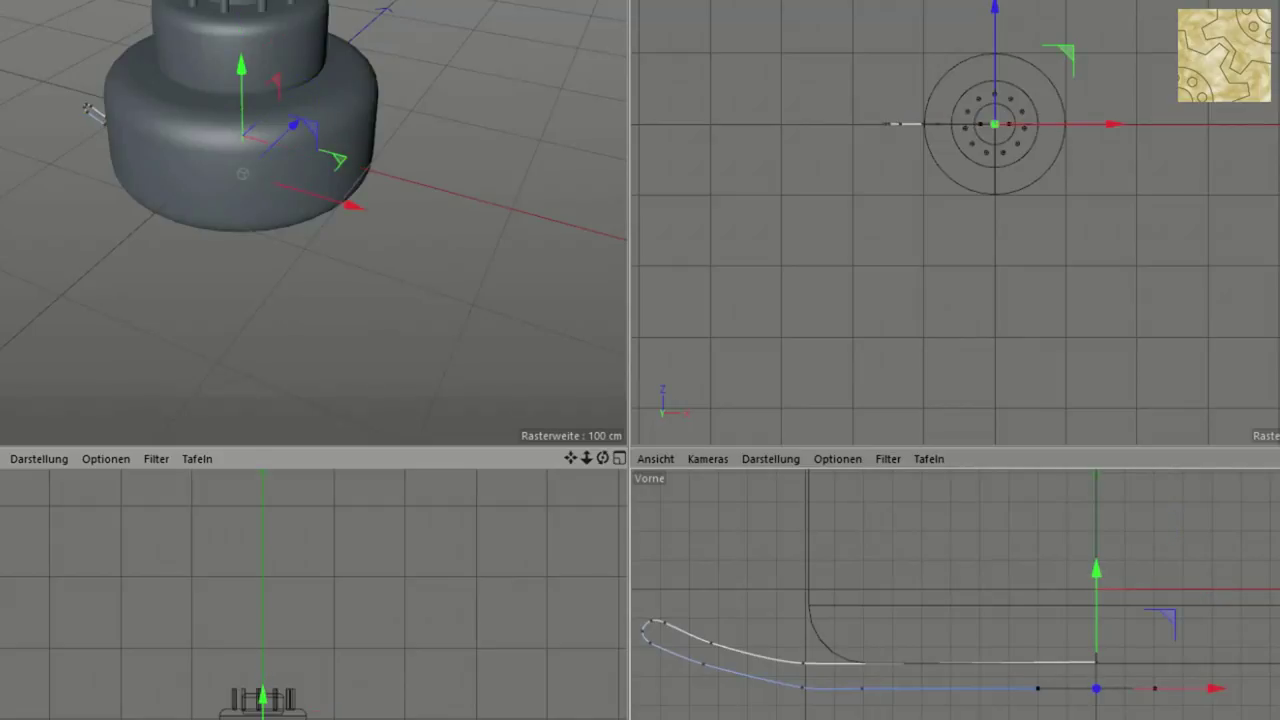
left_click(1096, 689)
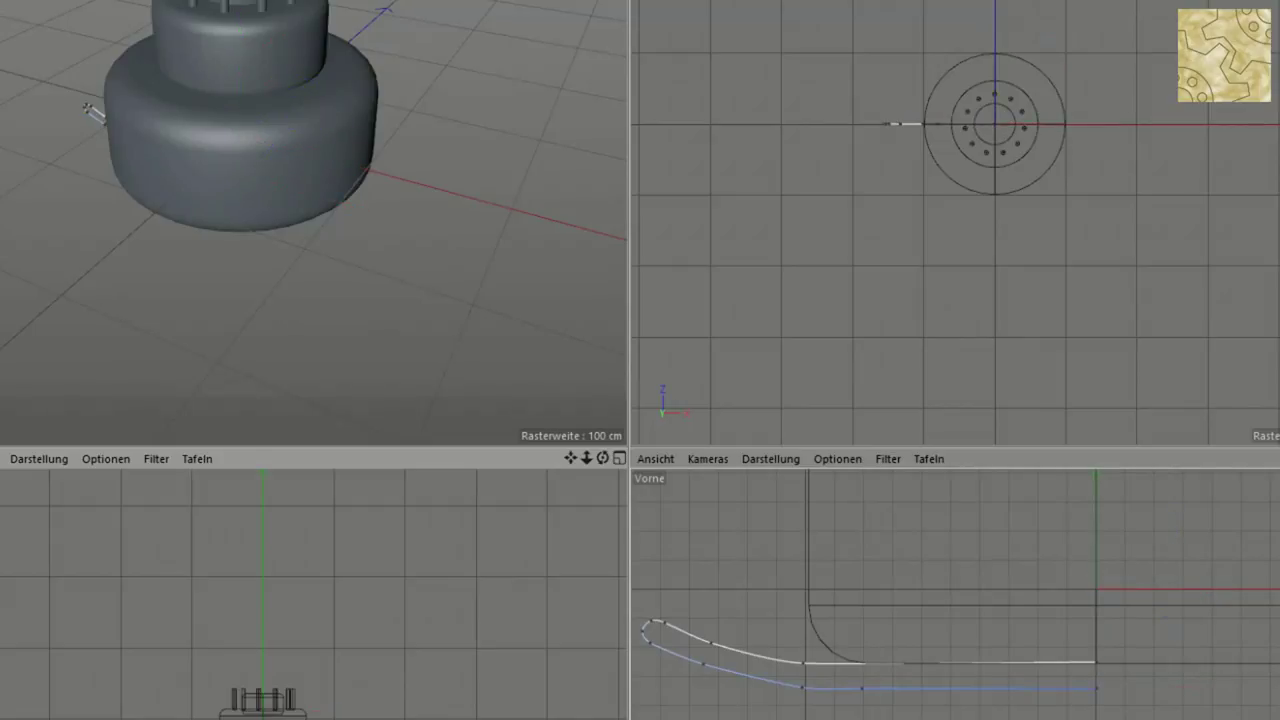
left_click_drag(1096, 689, 1096, 662)
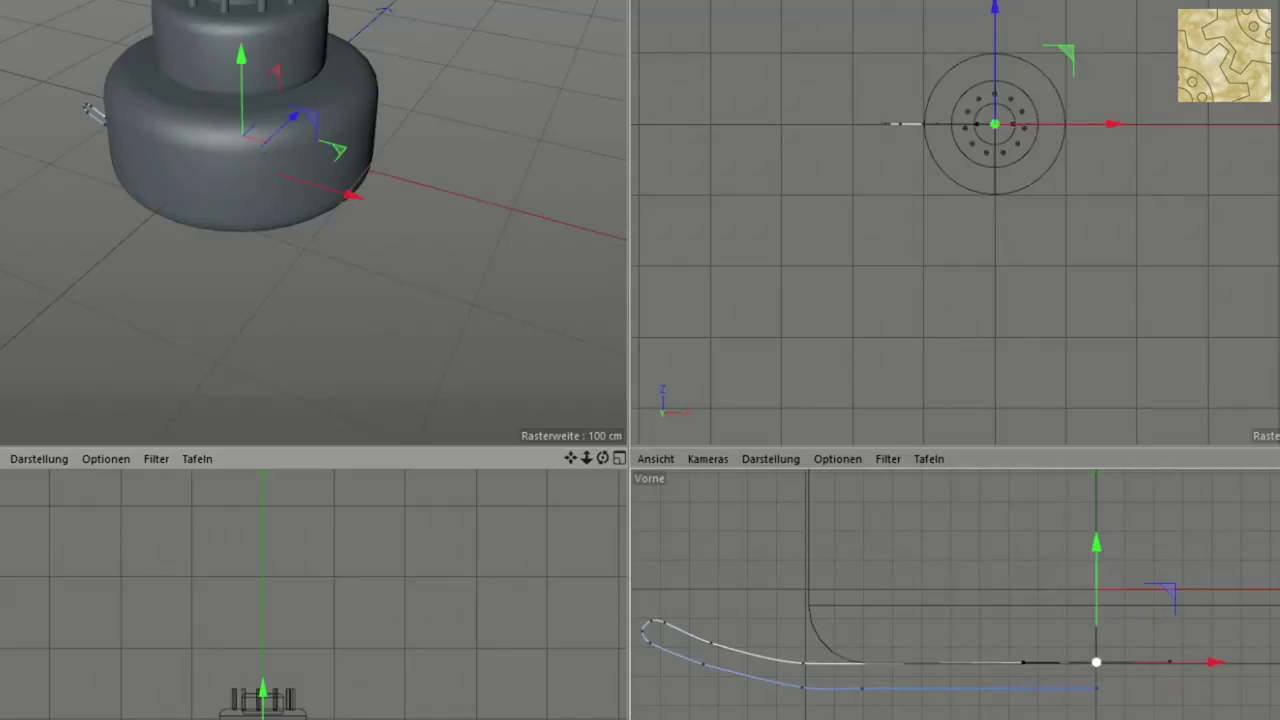
key("ctrl+shift+a")
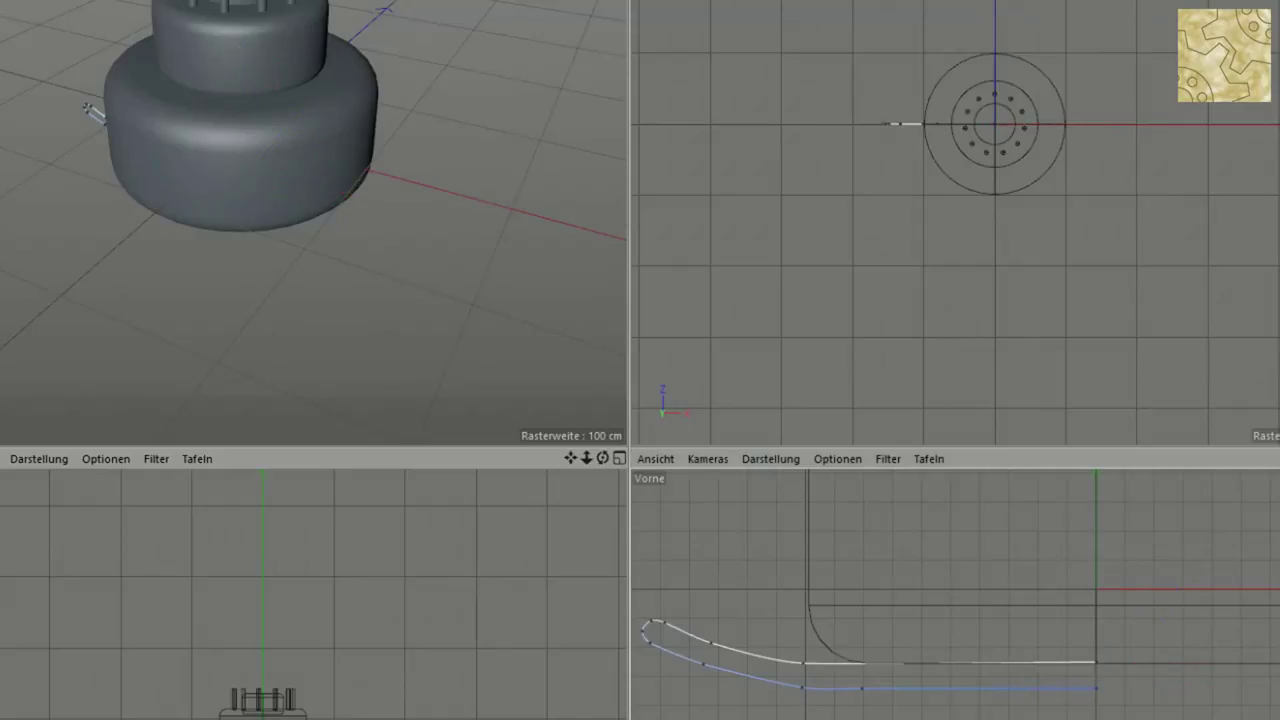
left_click(1096, 688)
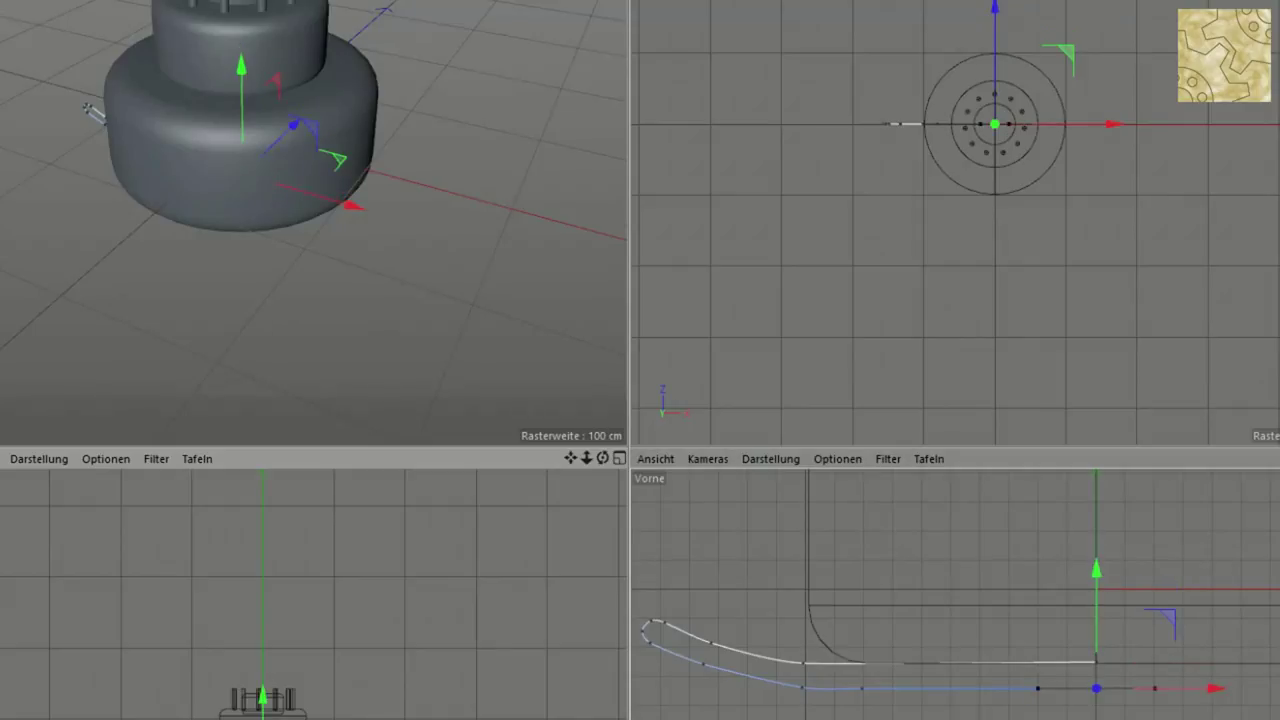
Raise the profile's centre end point up to meet the cake base
left_click_drag(1096, 600, 1096, 574)
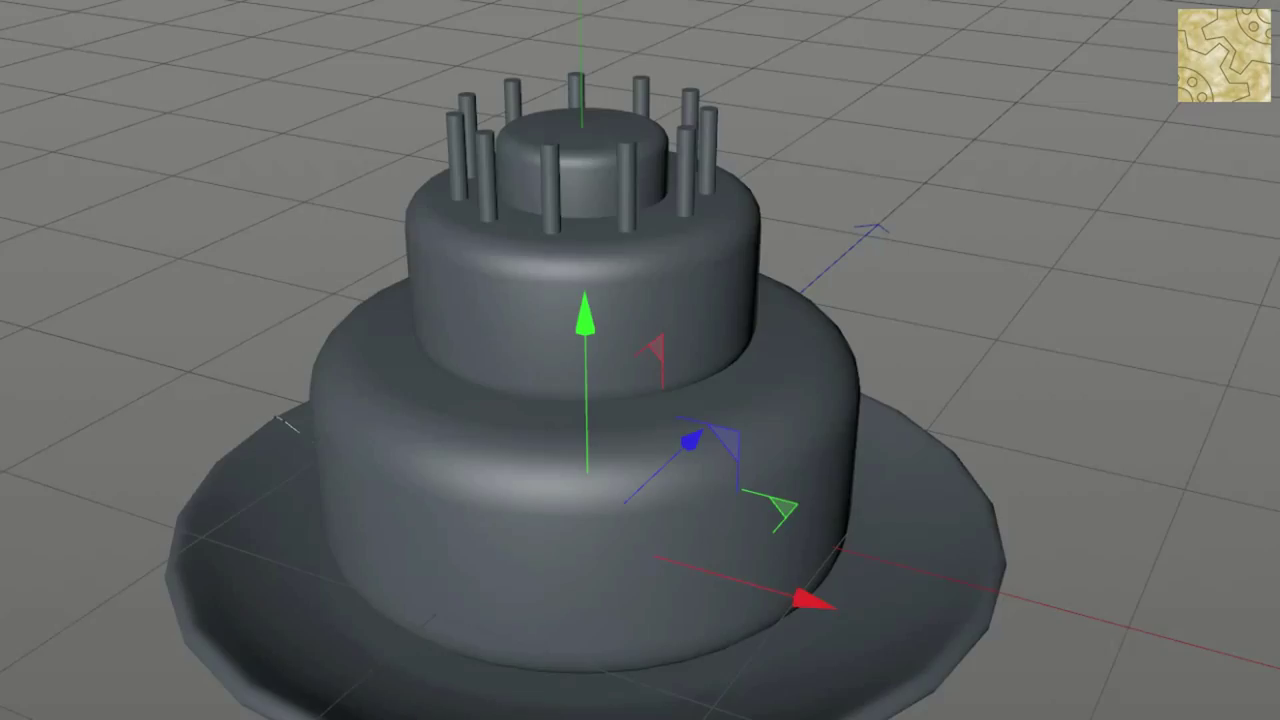
scroll(627, 453, "down", 2)
scroll(627, 453, "down", 2)
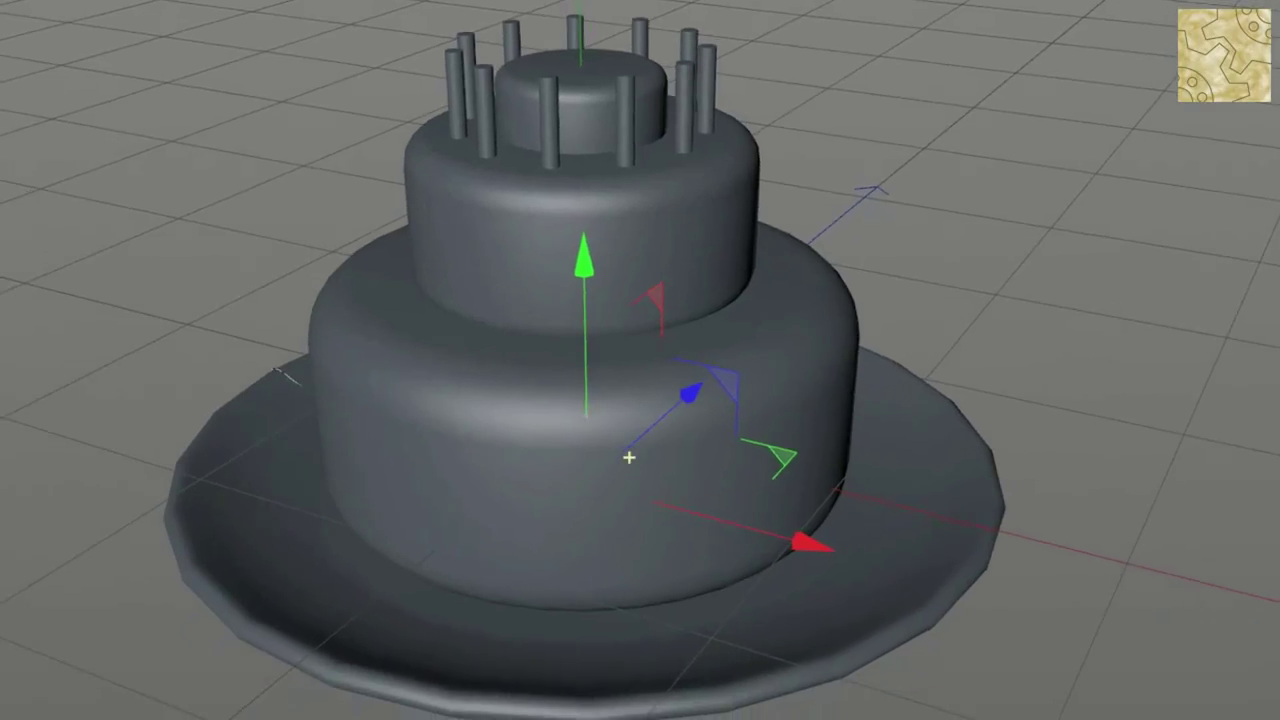
scroll(627, 453, "down", 1)
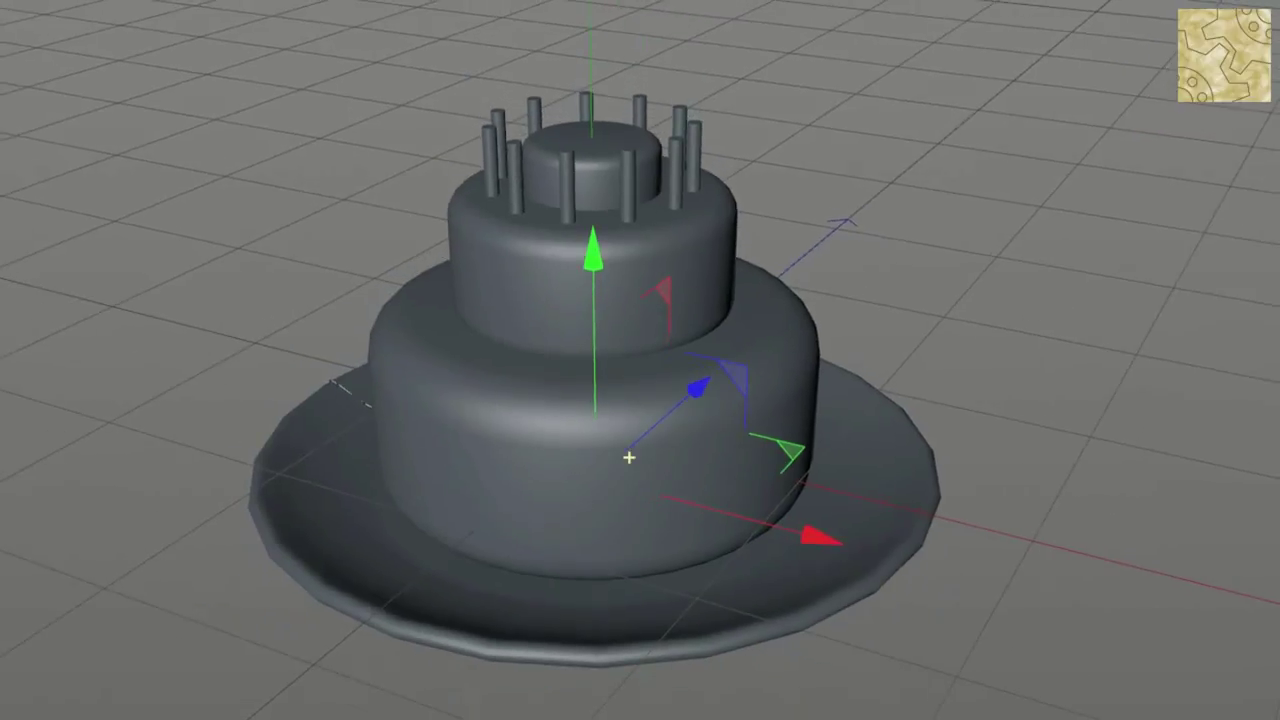
scroll(629, 457, "up", 1)
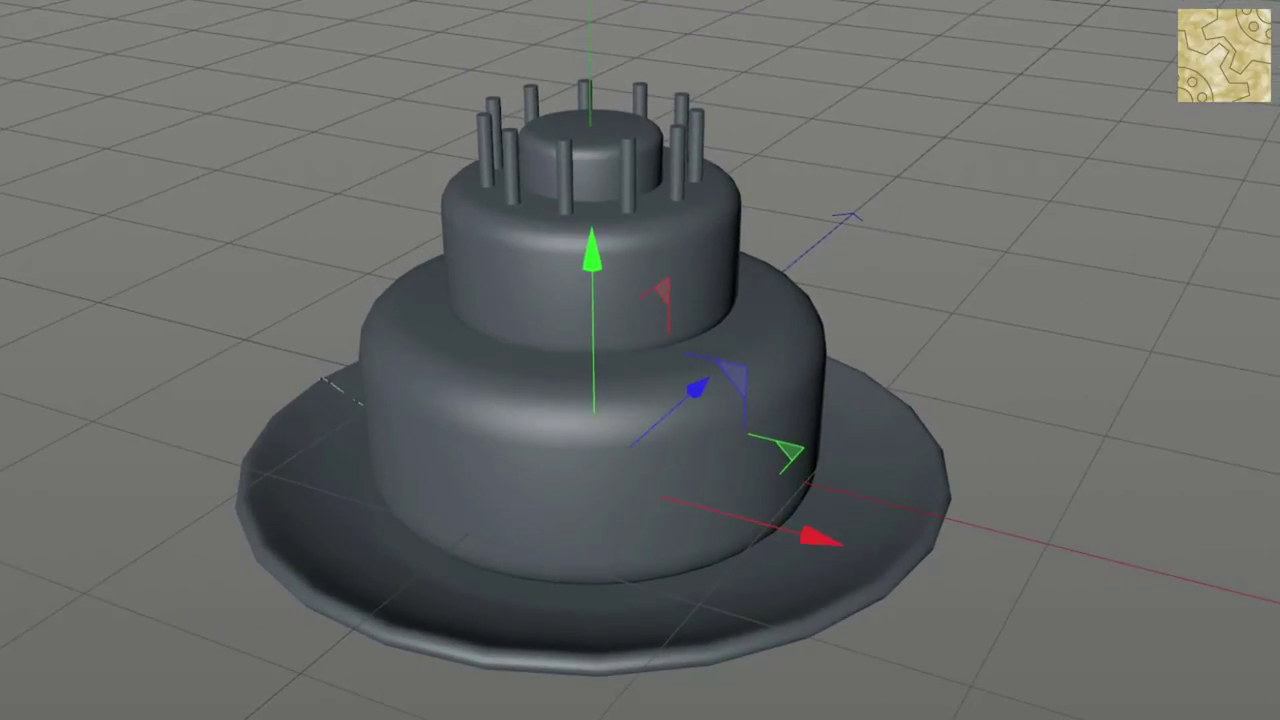
scroll(594, 480, "down", 3)
scroll(594, 480, "up", 3)
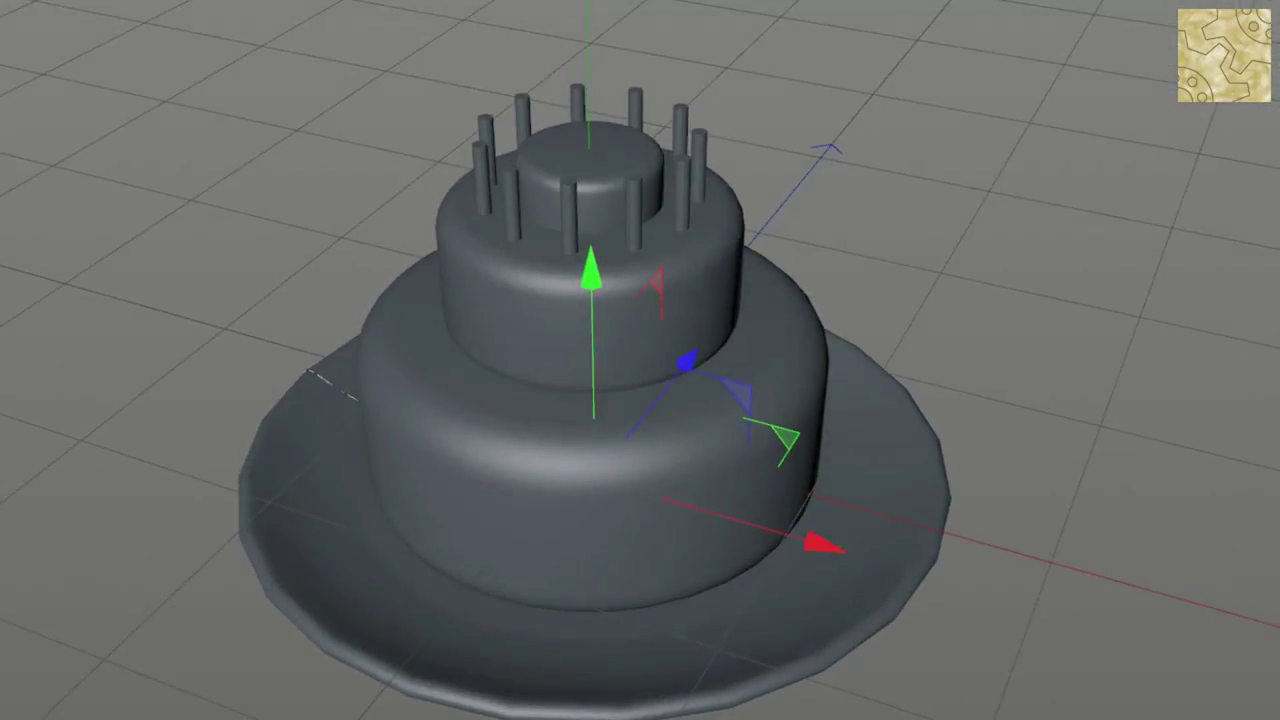
scroll(629, 457, "down", 2)
scroll(629, 457, "down", 2)
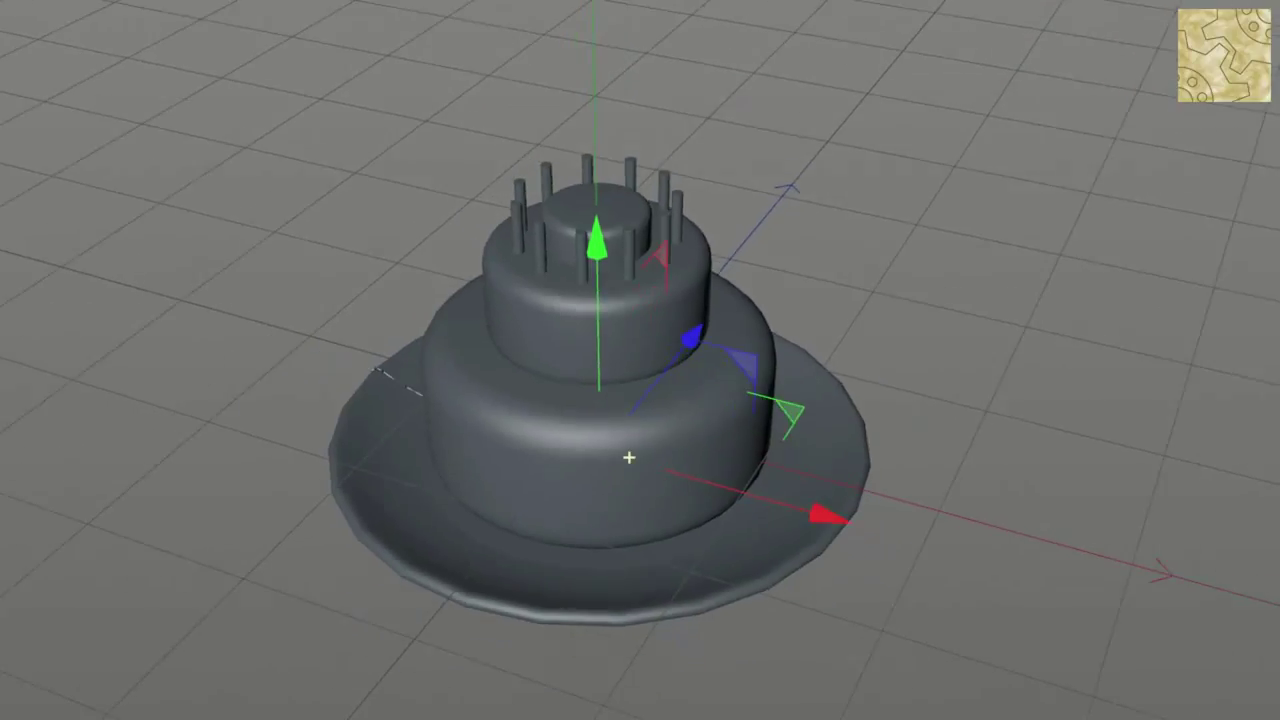
scroll(629, 457, "up", 1)
Orbit to a low view to inspect the lathed plate under the cake
middle_click_drag(600, 451, 600, 420)
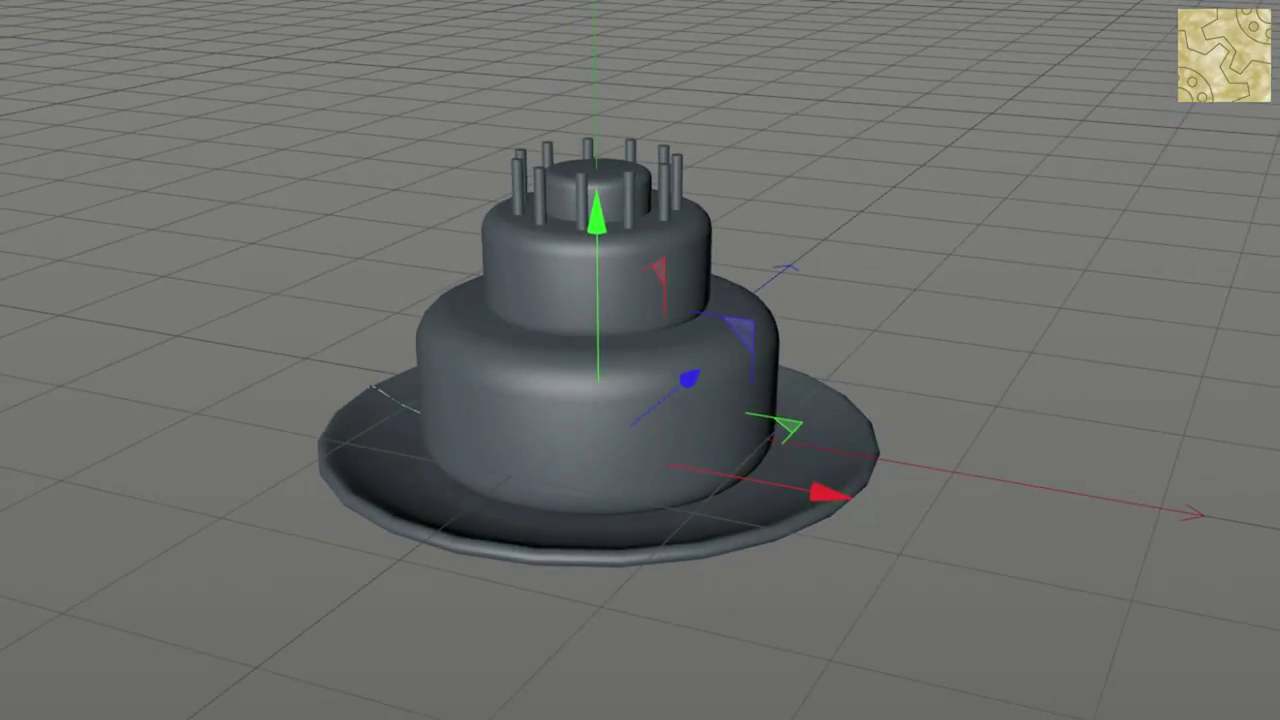
key("ctrl+shift+a")
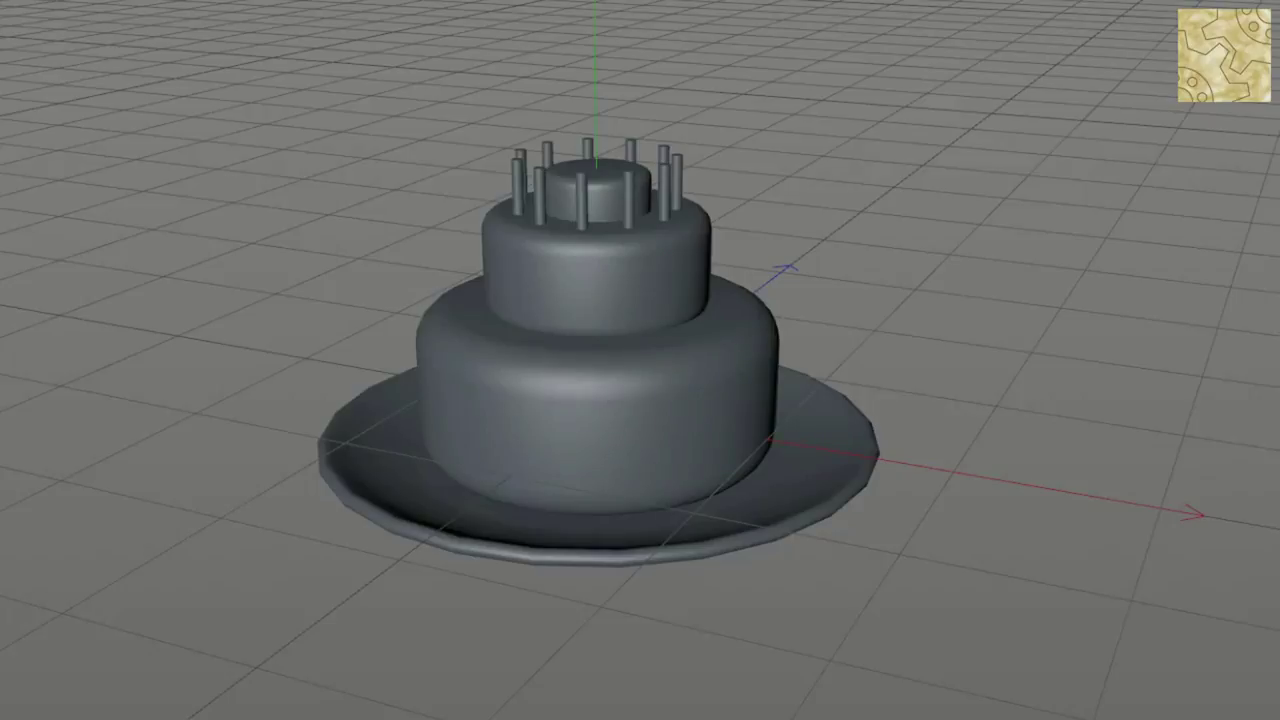
key("ctrl+z")
Lift the new light high above the scene and move it off to one side of the cake
left_click_drag(595, 180, 595, 20)
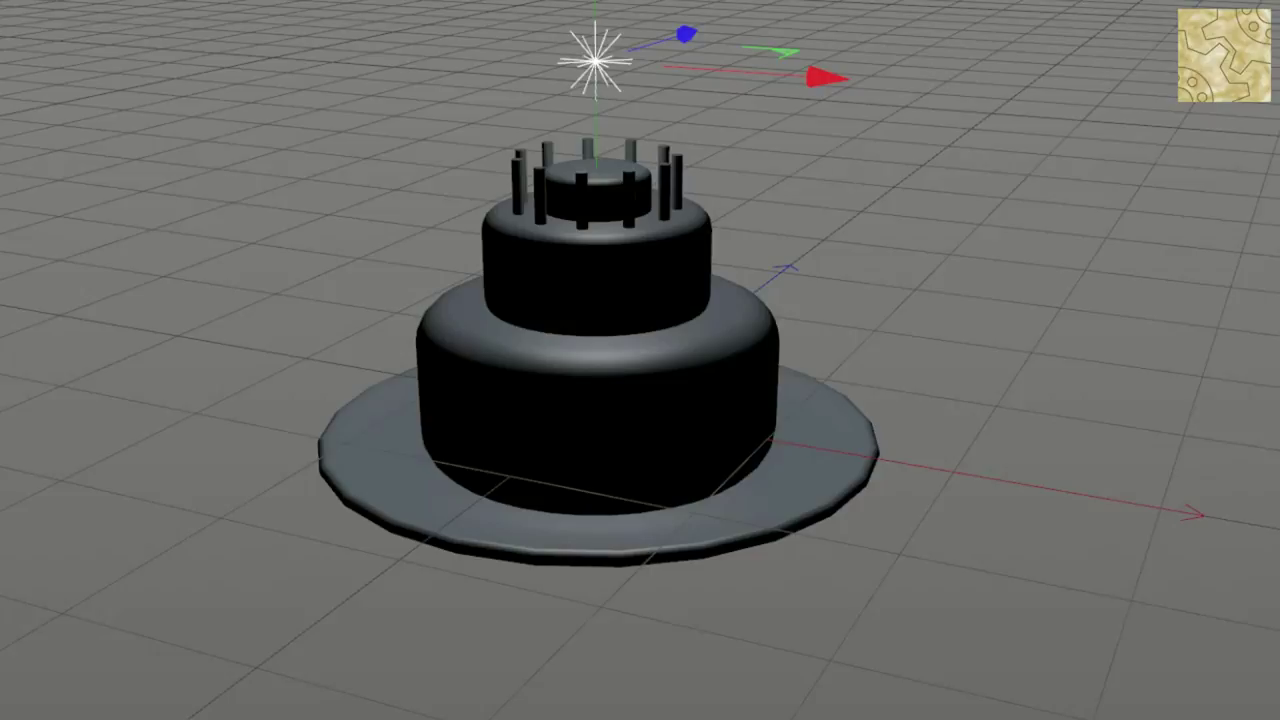
key("F5")
mouse_move(993, 123)
left_mouse_down()
mouse_move(951, 366)
mouse_move(993, 420)
mouse_move(1014, 400)
mouse_move(841, 400)
left_mouse_up()
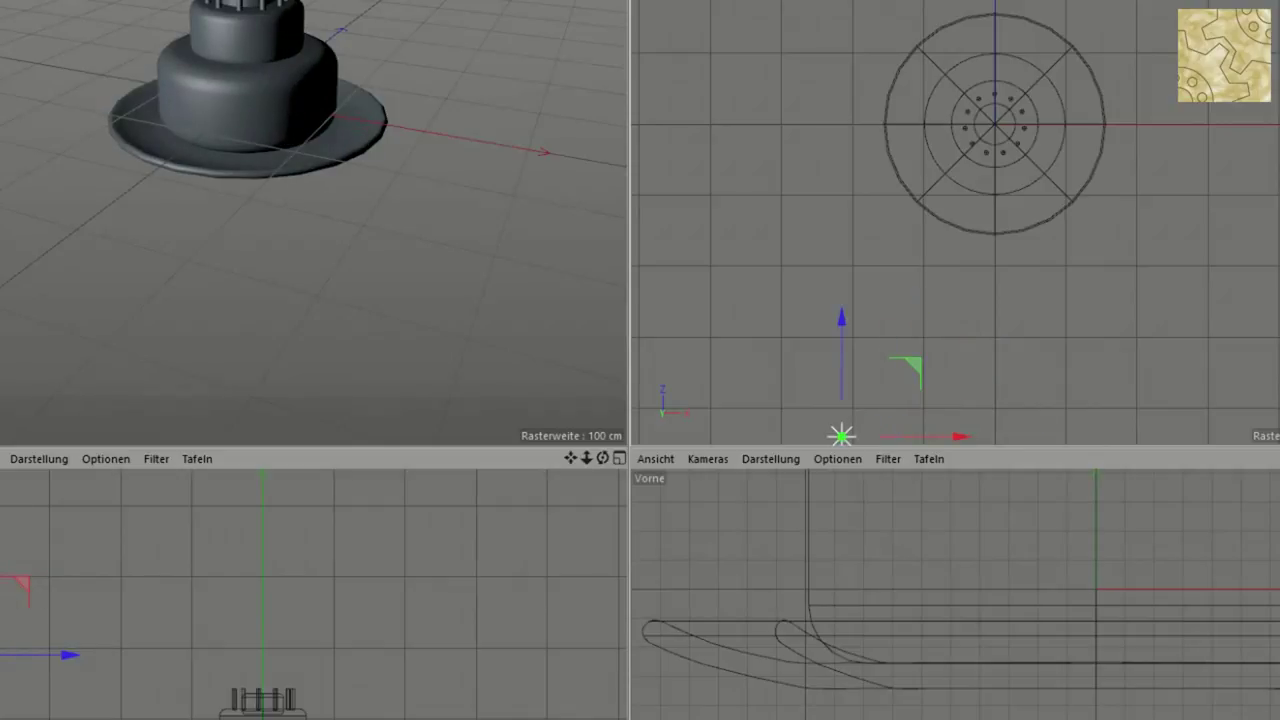
left_click_drag(60, 655, 60, 516)
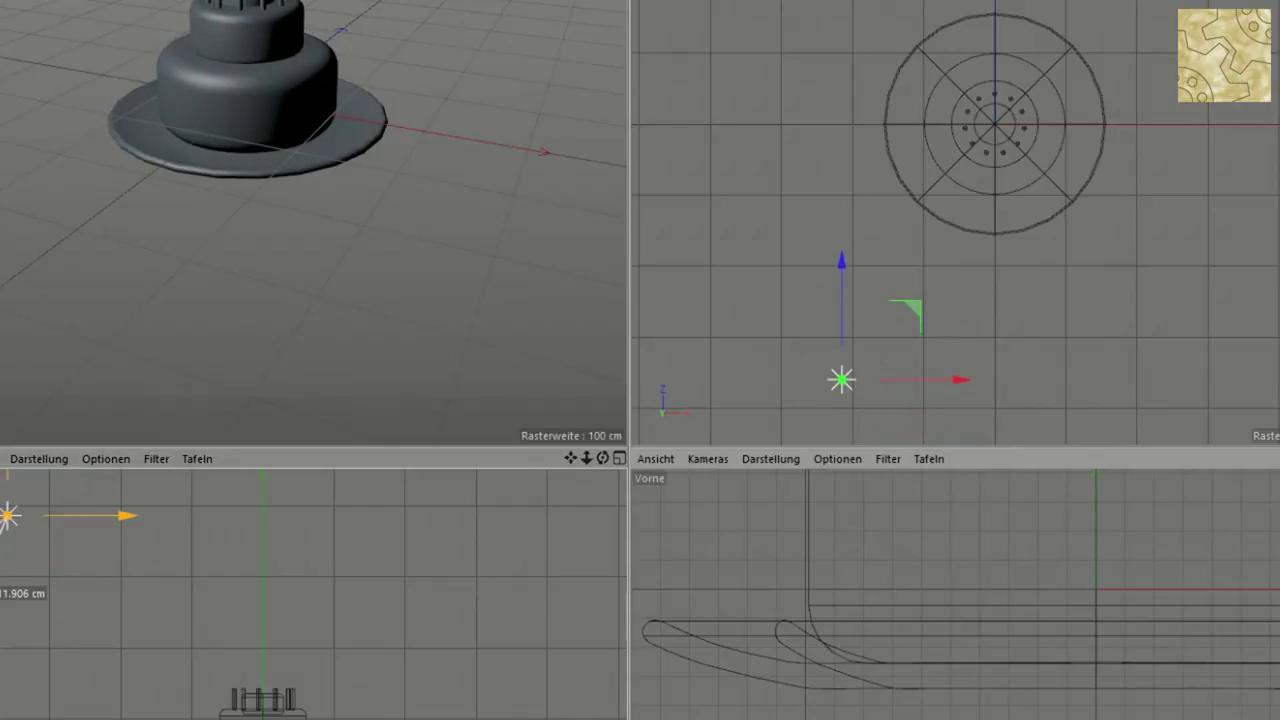
mouse_move(841, 379)
left_mouse_down()
mouse_move(850, 294)
mouse_move(826, 291)
left_mouse_up()
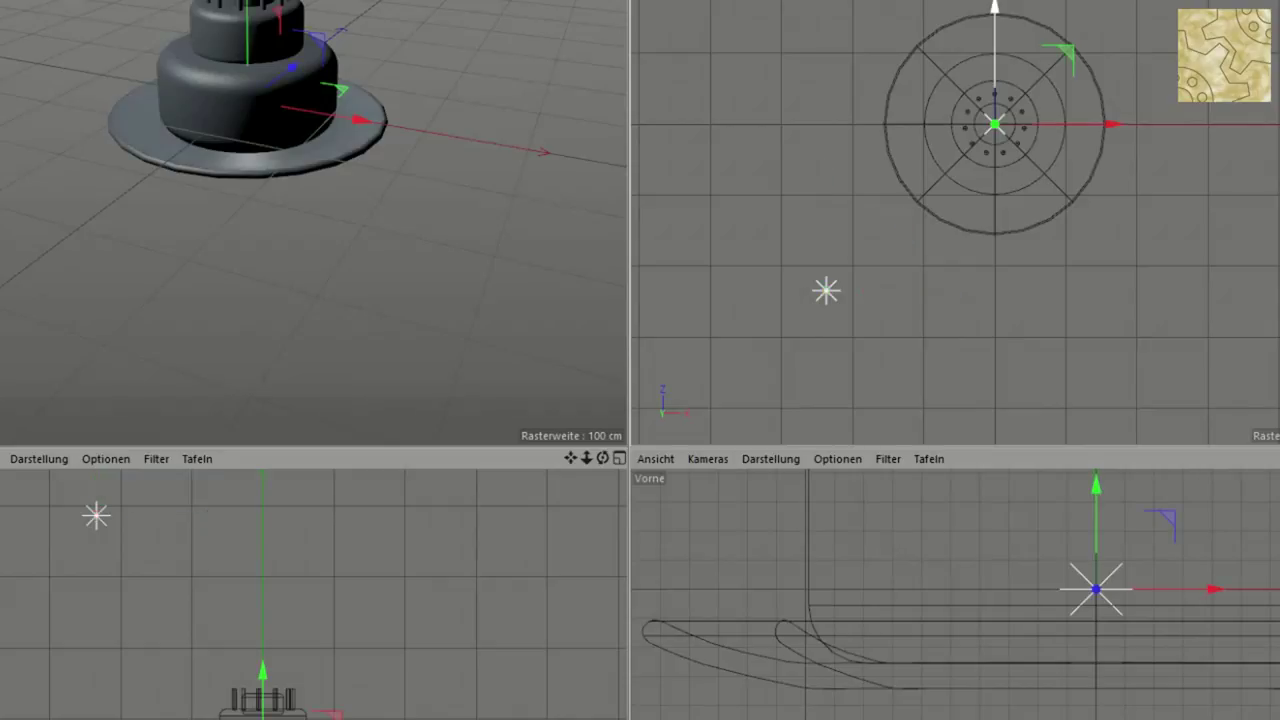
mouse_move(291, 68)
left_mouse_down()
mouse_move(443, 83)
mouse_move(478, 8)
mouse_move(528, 57)
mouse_move(557, 371)
mouse_move(620, 440)
left_mouse_up()
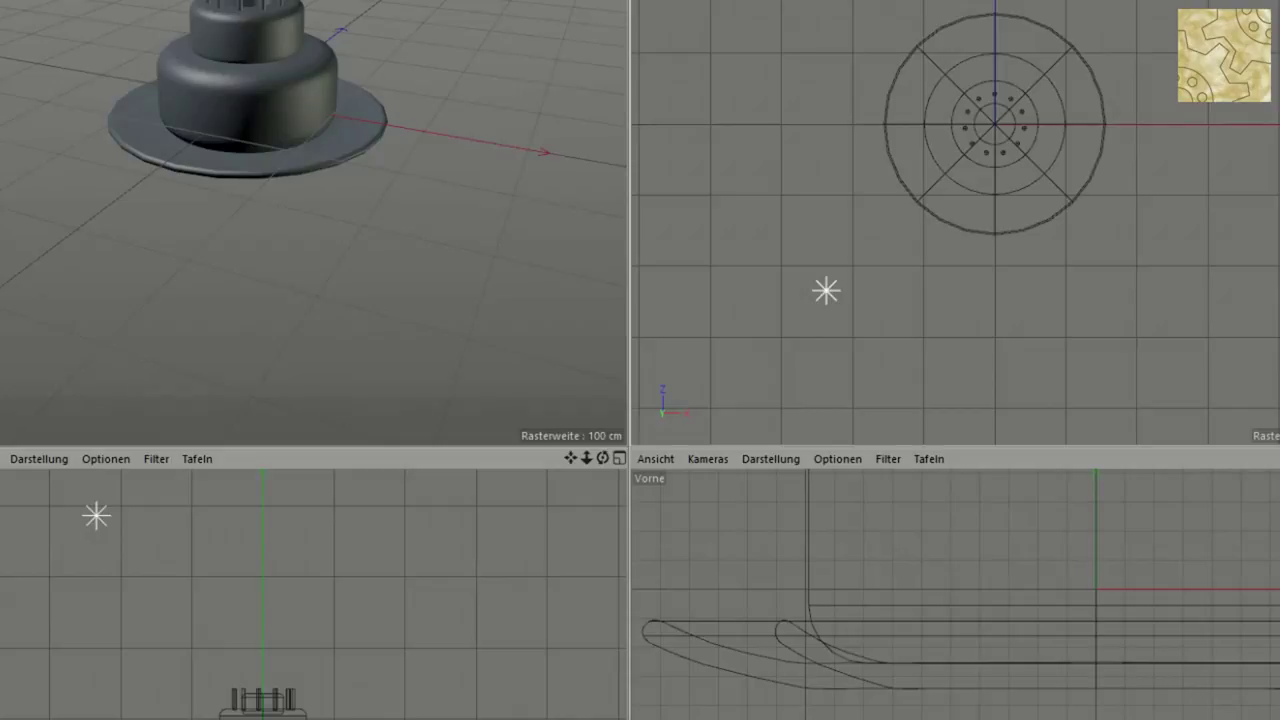
Deselect the light and zoom out the top view
left_click(826, 291)
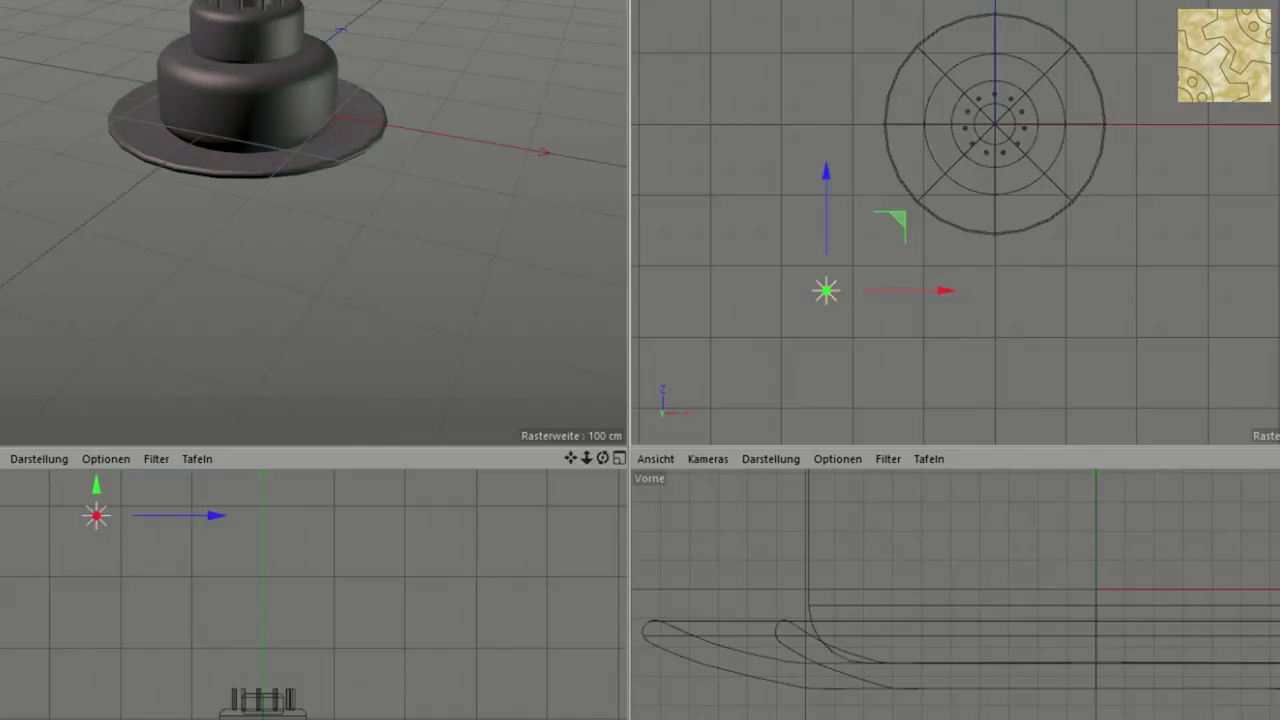
key("ctrl+shift+a")
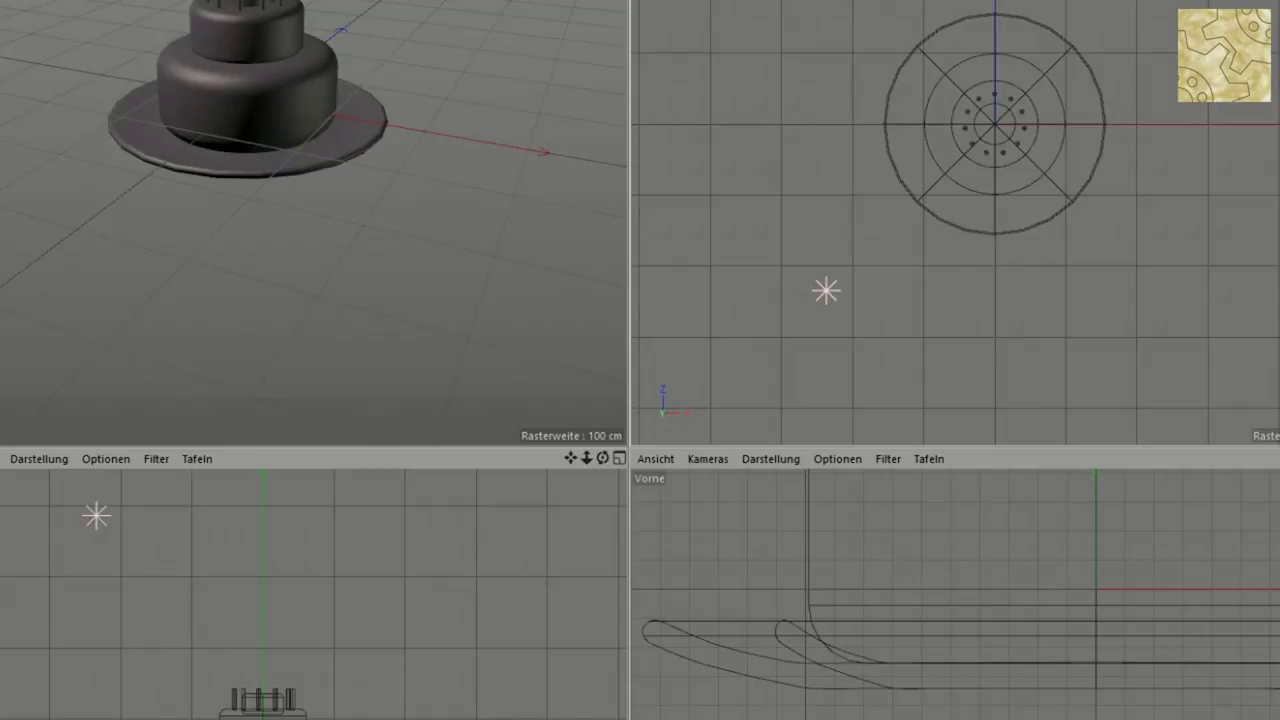
scroll(955, 222, "down", 3)
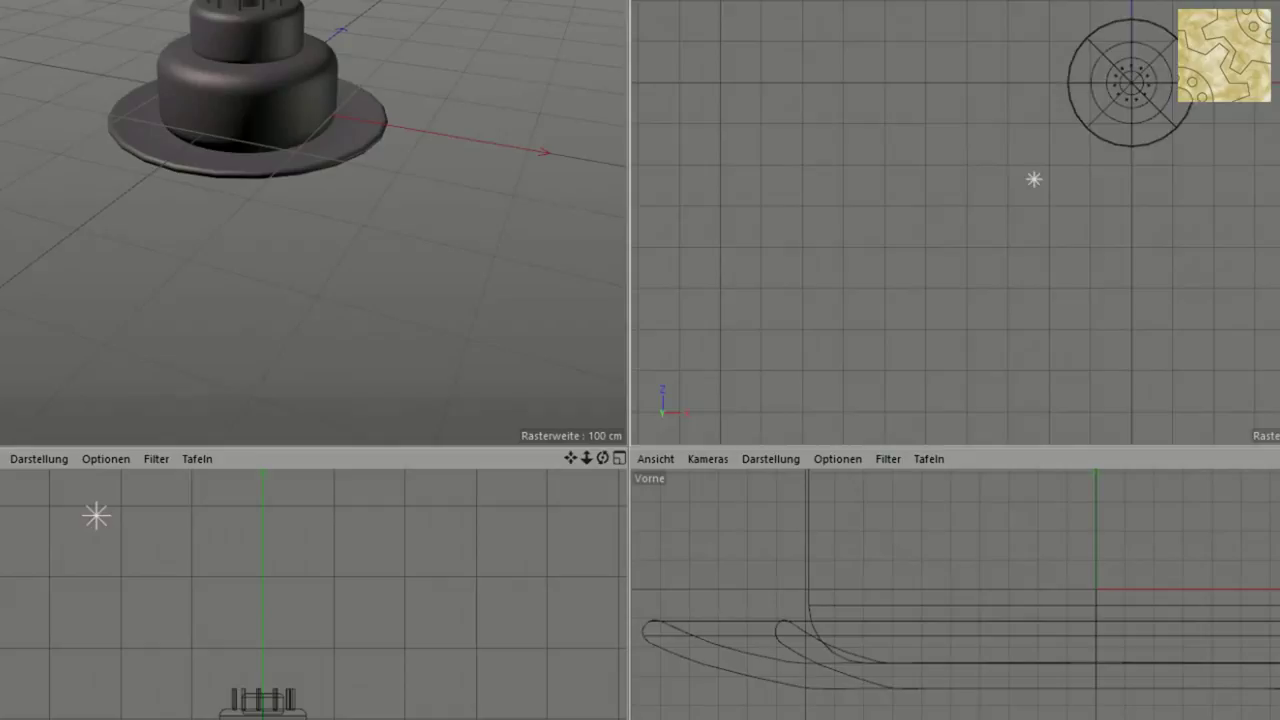
Centre the cake in the top view, then raise the spark emitter group to about 139.756 cm on Y
middle_click_drag(1100, 100, 860, 153, "alt")
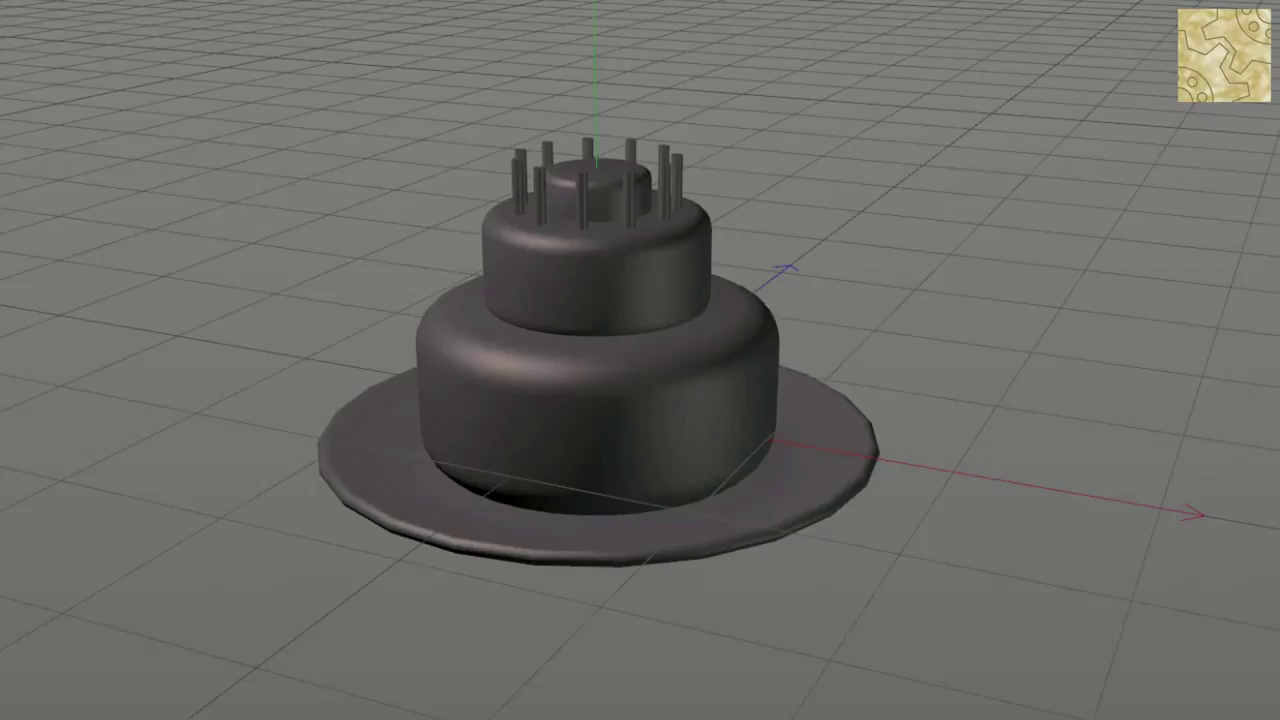
left_click(600, 530)
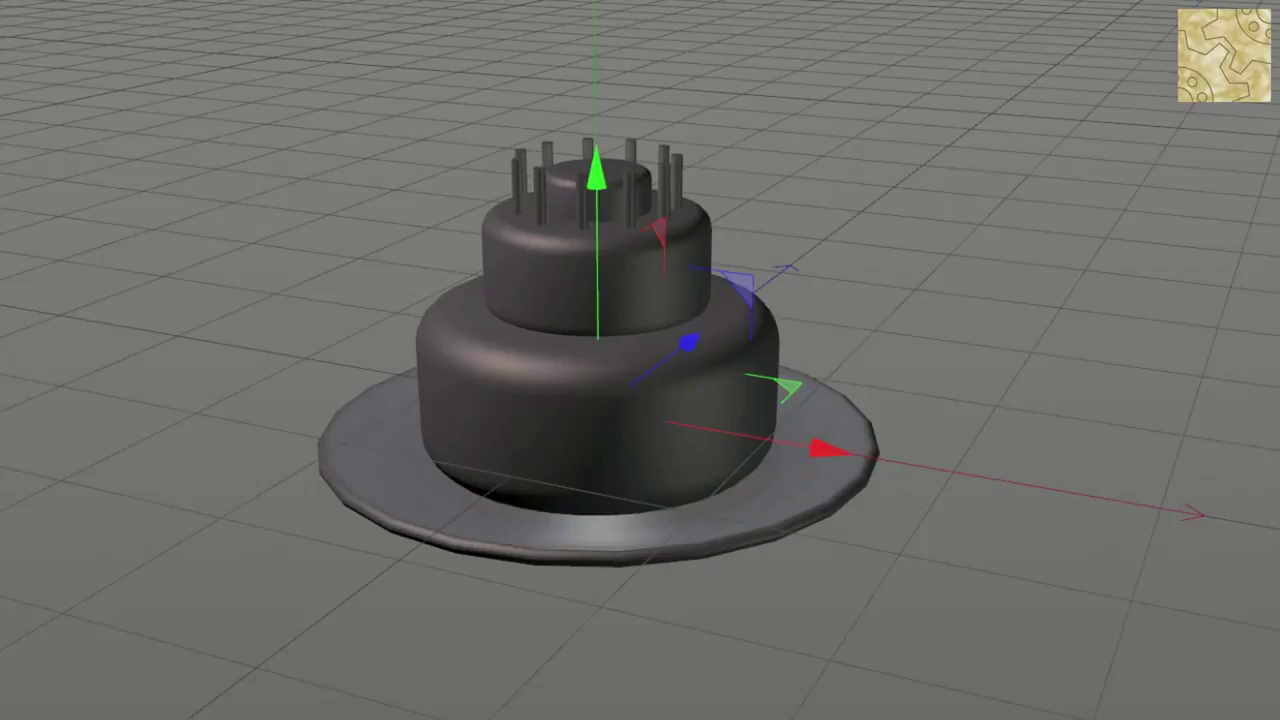
left_click_drag(597, 300, 597, 25)
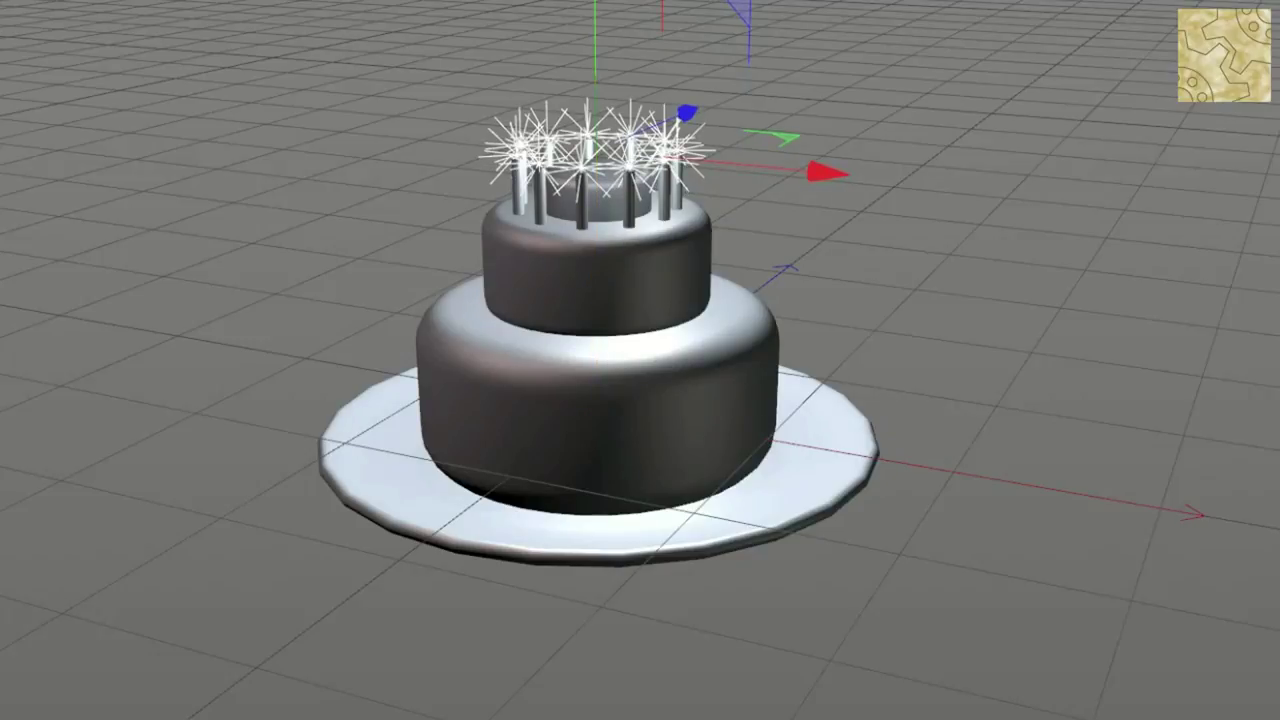
scroll(629, 451, "up", 2)
scroll(629, 451, "up", 2)
scroll(629, 451, "up", 2)
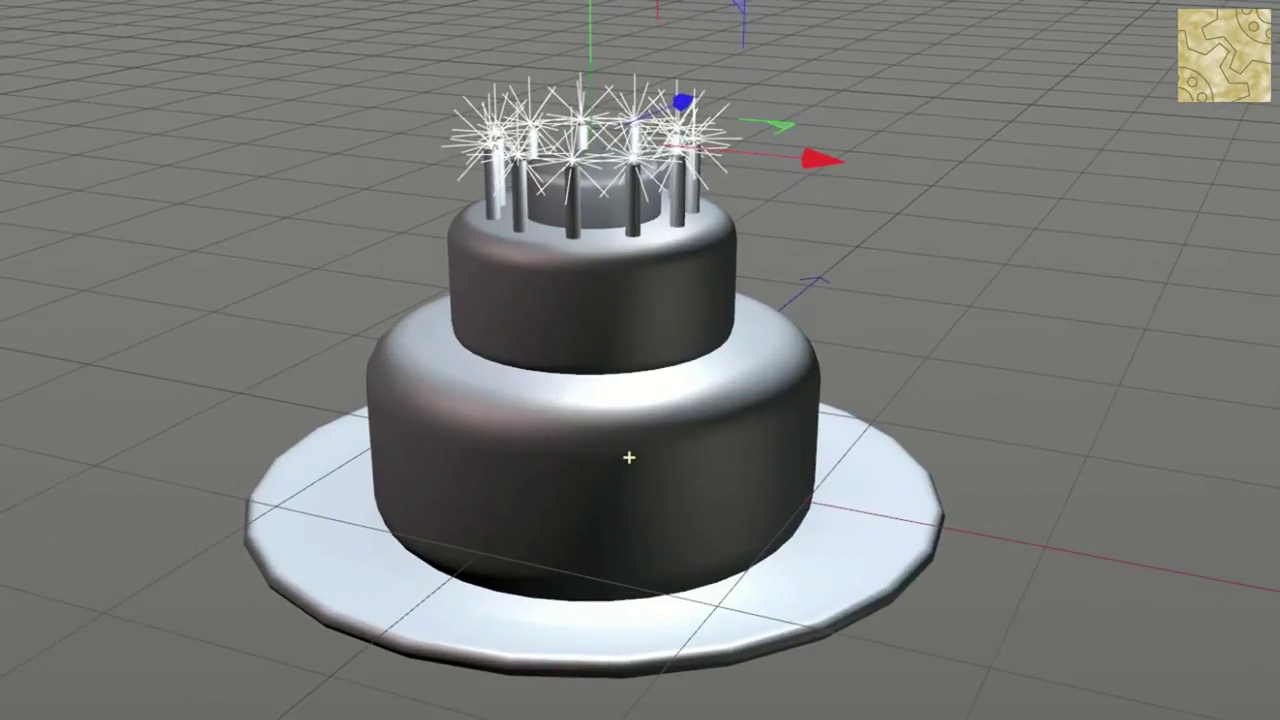
scroll(629, 451, "up", 2)
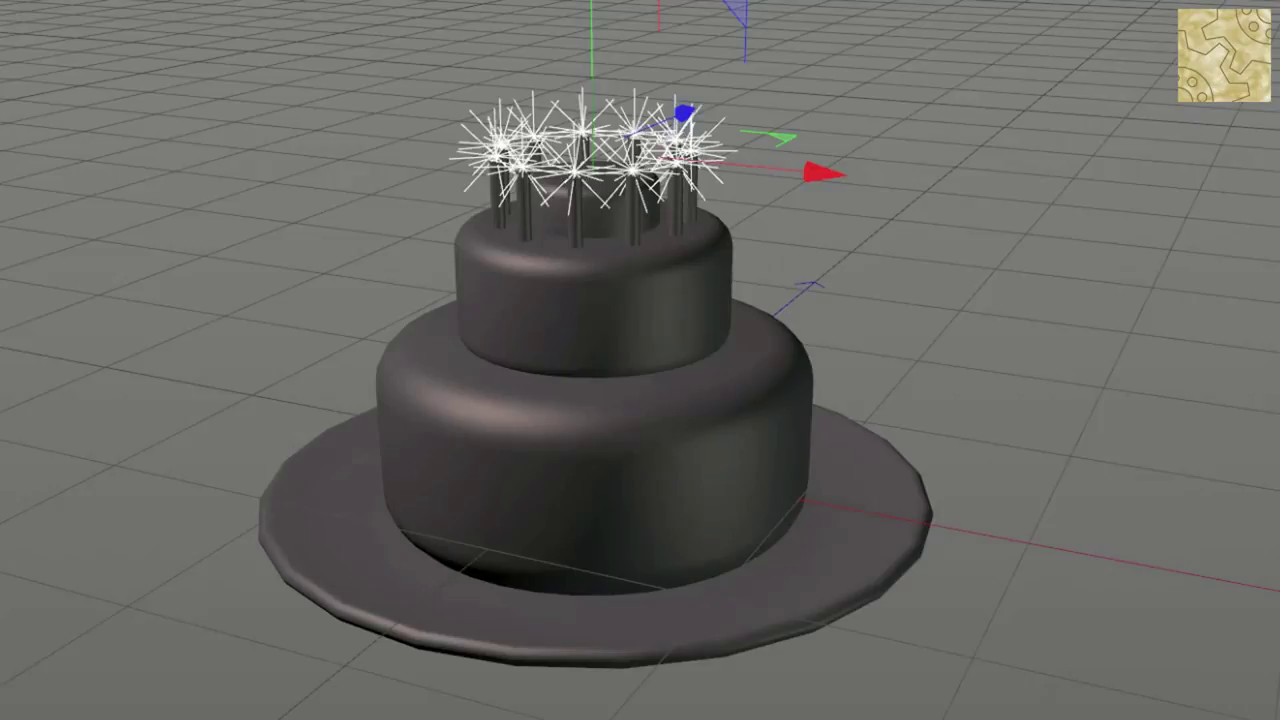
Rotate the emitter group (about -36° and 64.5°) so the spark cones point upward
key("r")
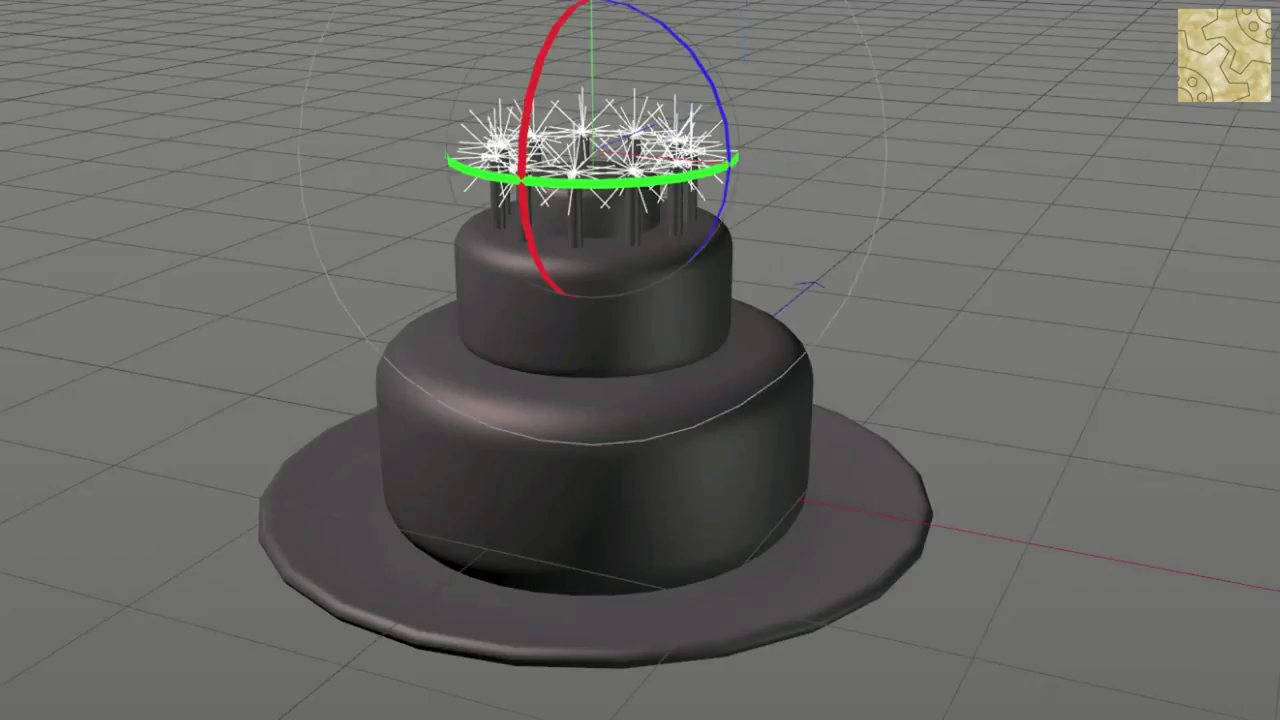
mouse_move(726, 108)
left_mouse_down()
mouse_move(690, 36)
mouse_move(724, 106)
left_mouse_up()
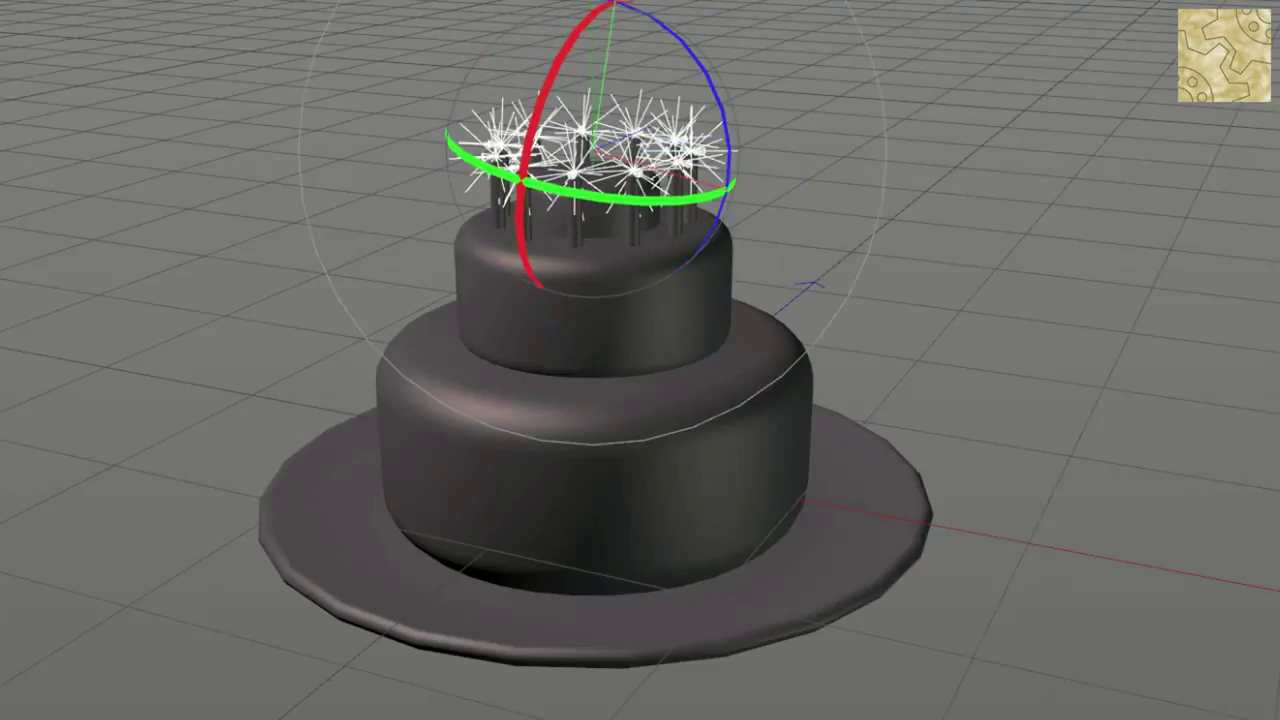
mouse_move(524, 210)
left_mouse_down()
mouse_move(508, 284)
mouse_move(524, 215)
left_mouse_up()
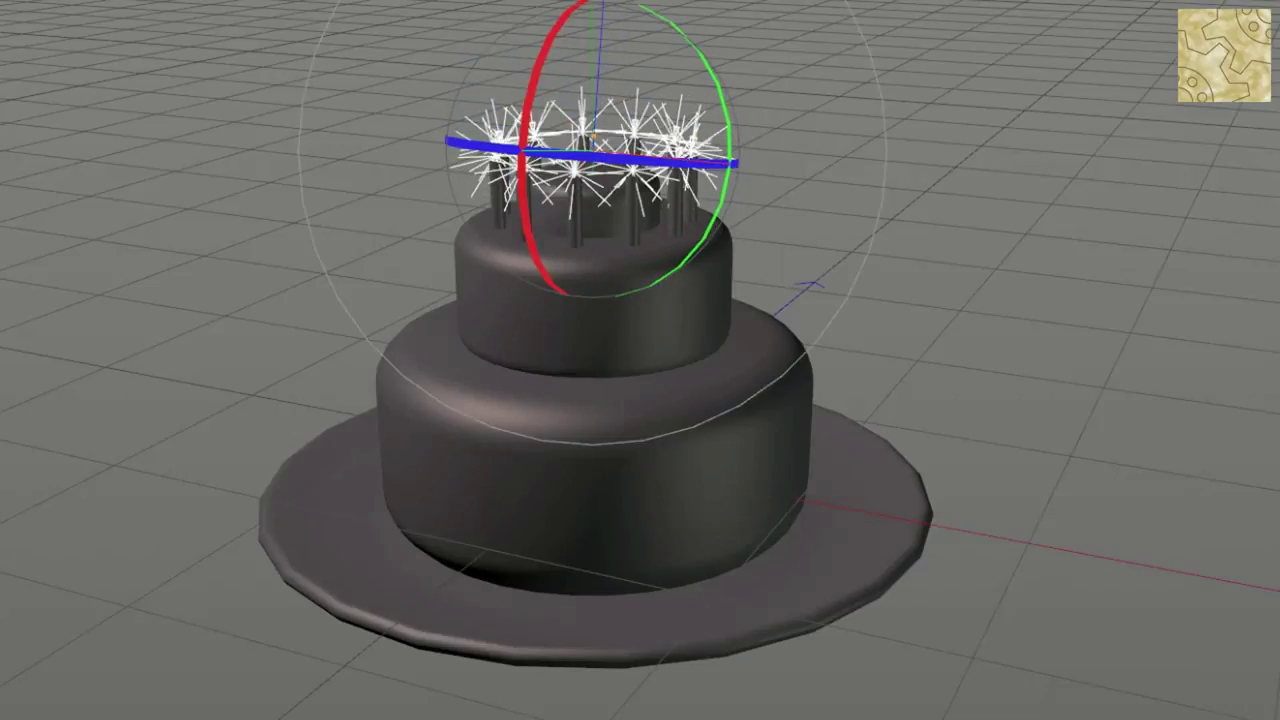
key("ctrl+z")
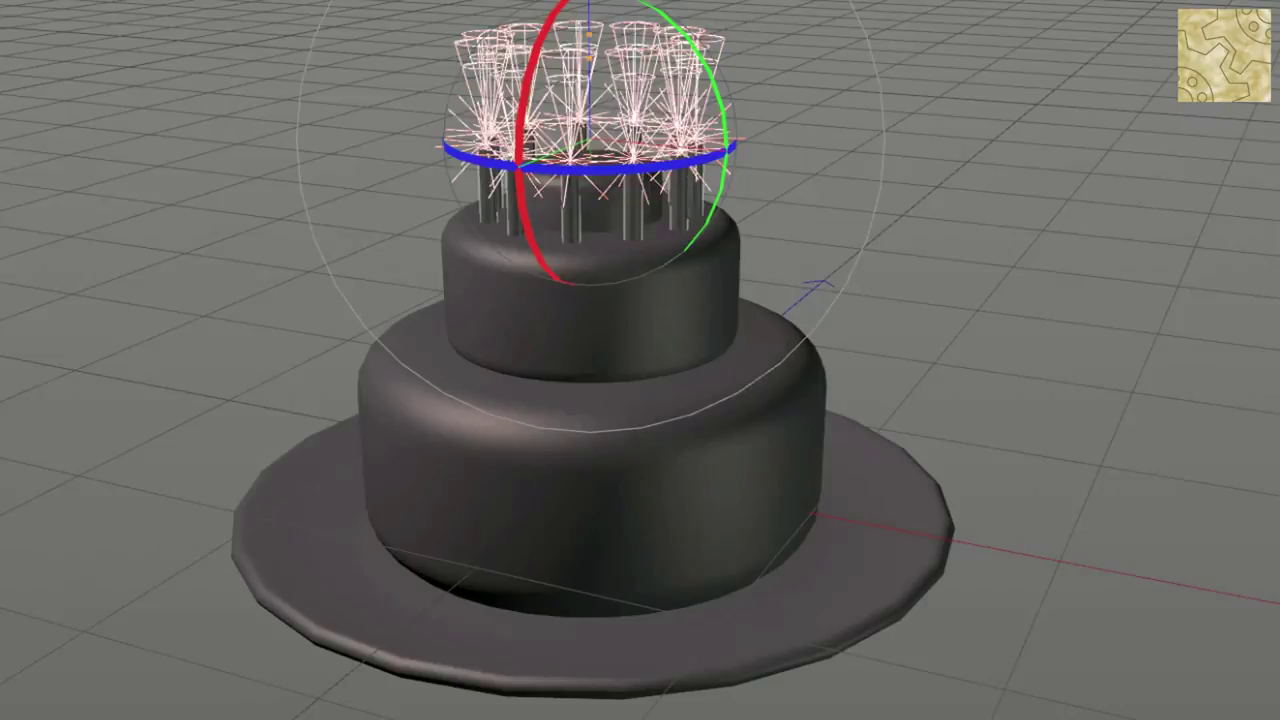
Switch to the move tool and render the active view to preview the flames
key("e")
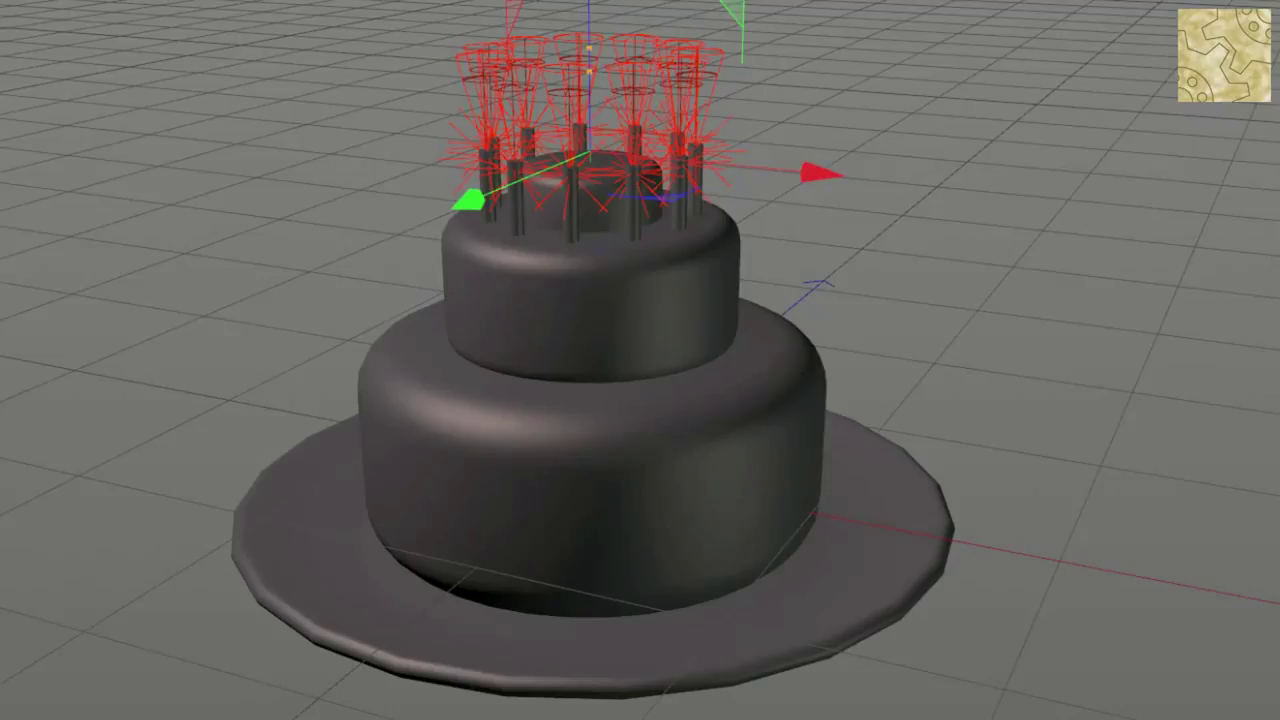
key("ctrl+r")
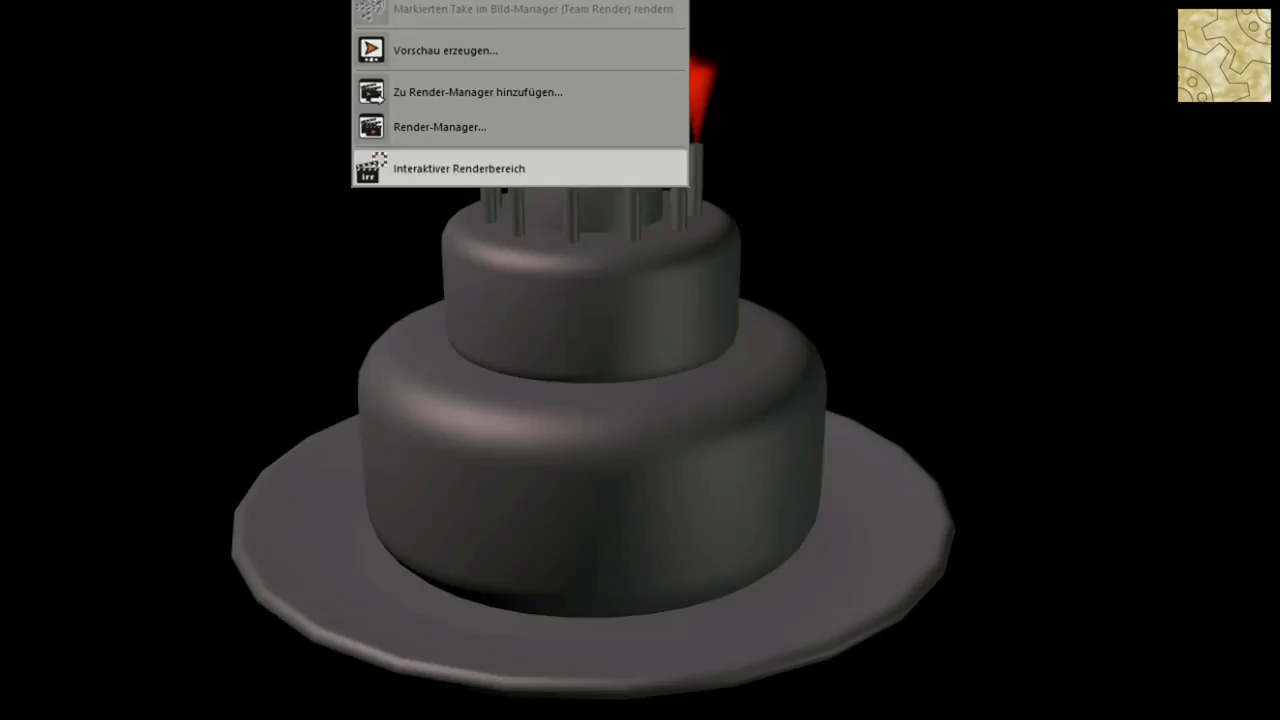
Start an interactive render region and shrink it to cover just the candle tops
left_click(460, 171)
left_click_drag(264, 130, 401, 0)
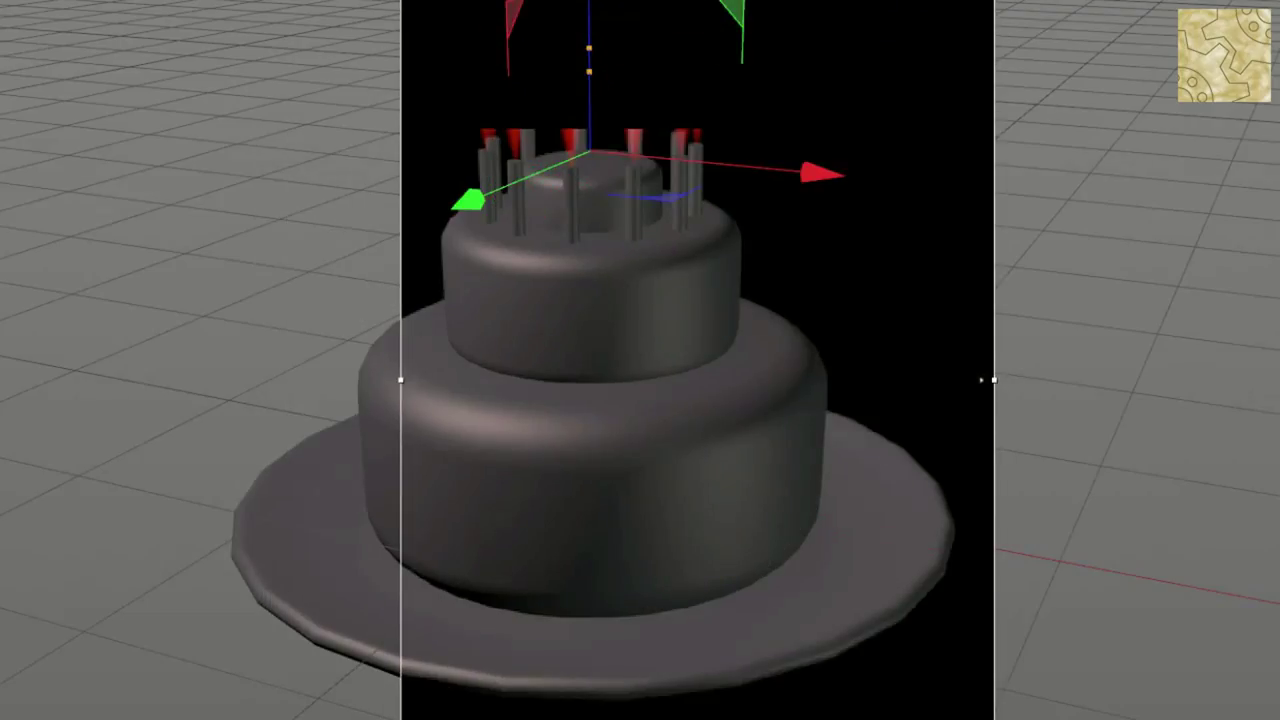
left_click_drag(982, 380, 808, 107)
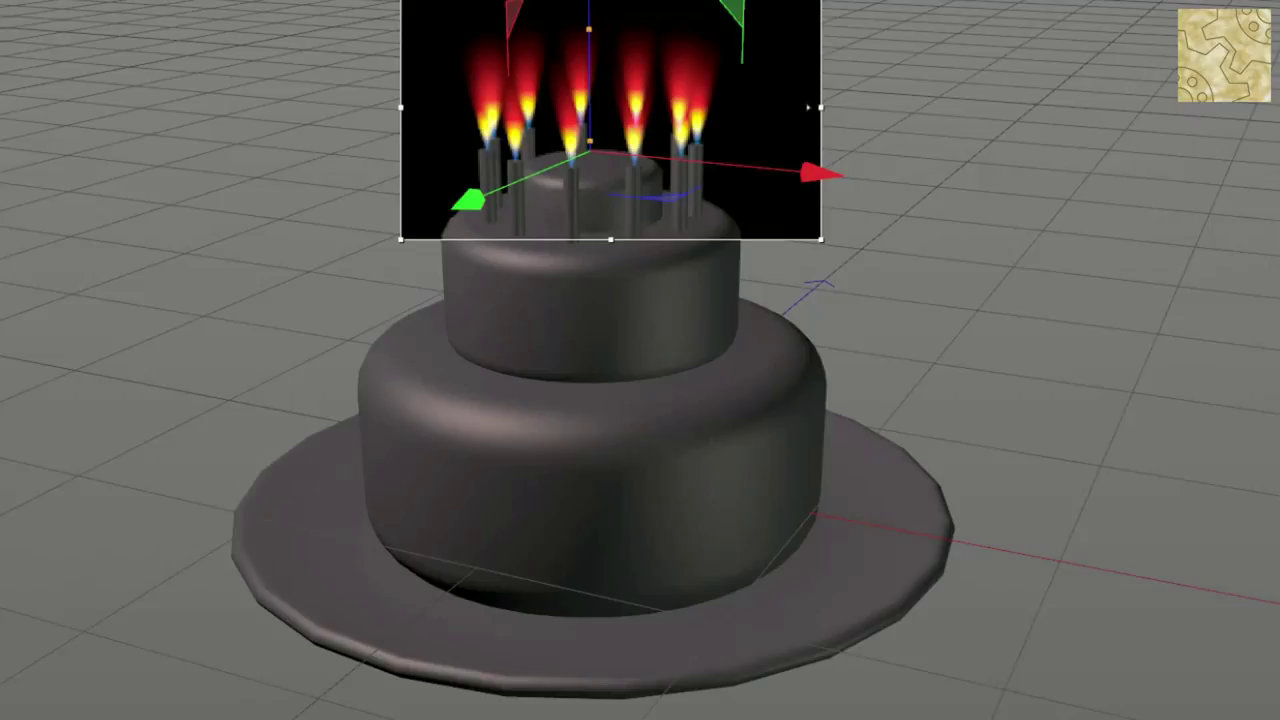
scroll(629, 457, "up", 3)
scroll(629, 457, "up", 3)
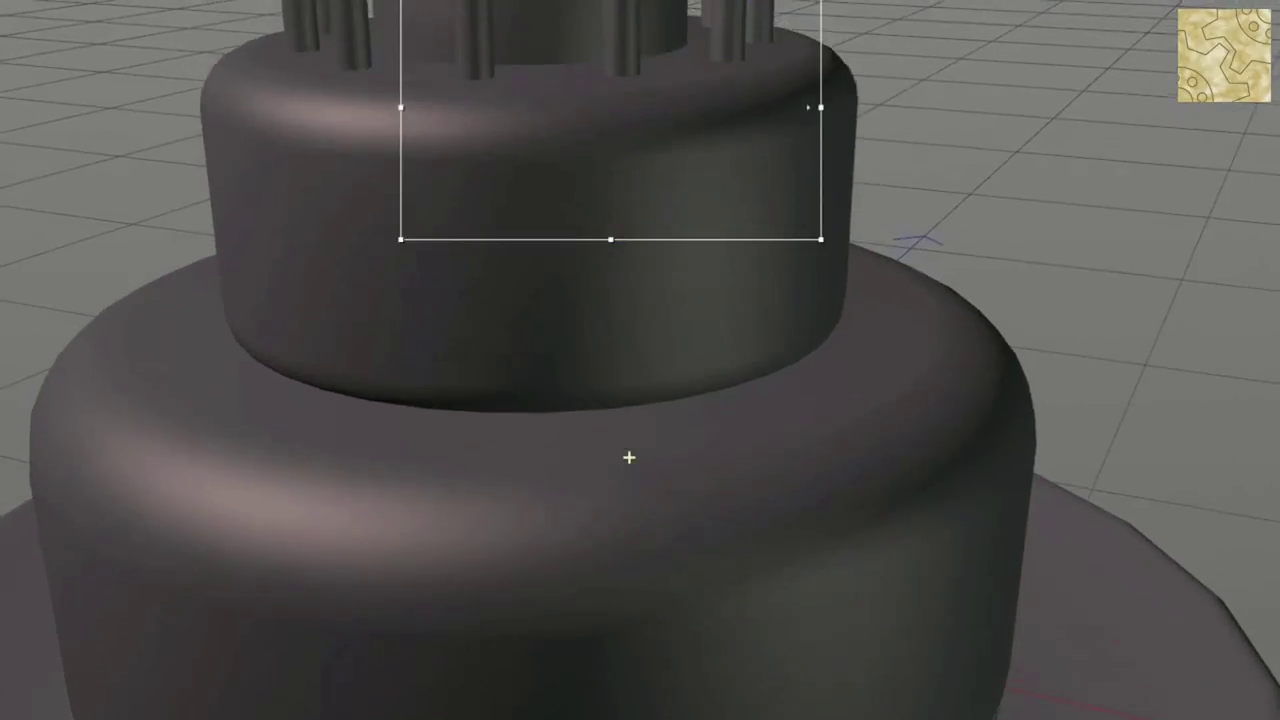
scroll(629, 457, "up", 3)
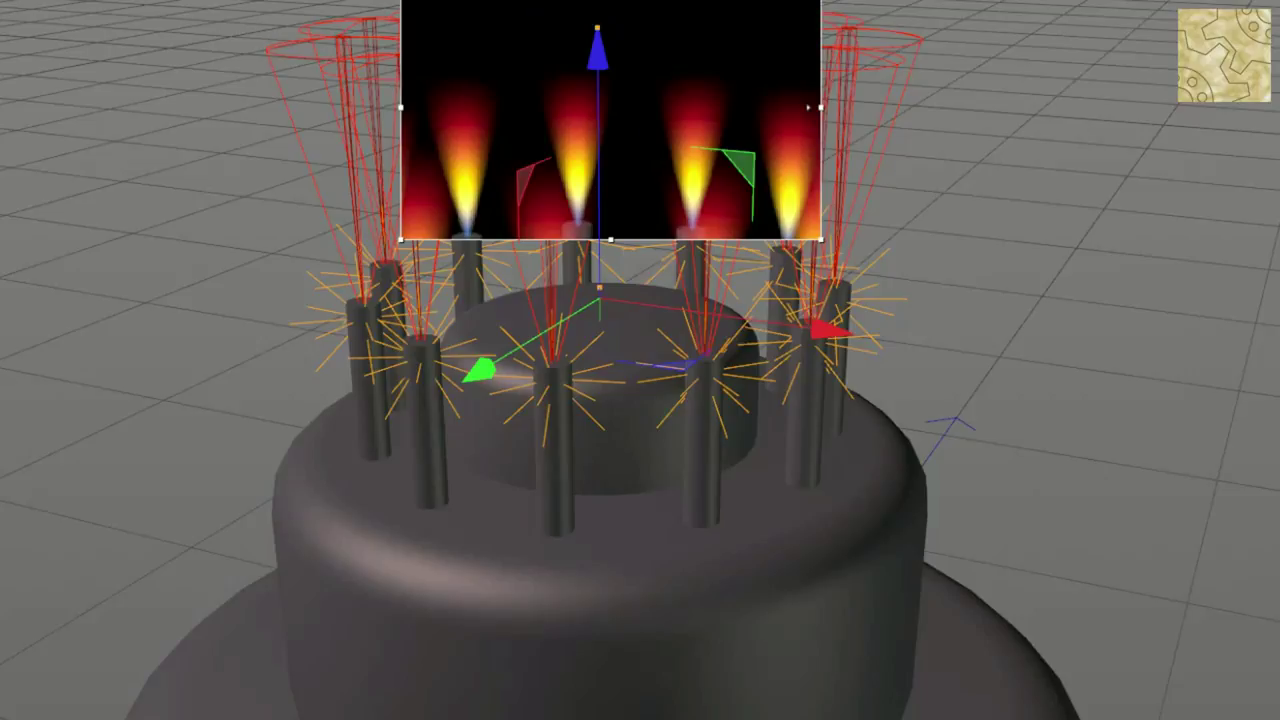
key("ctrl+shift+a")
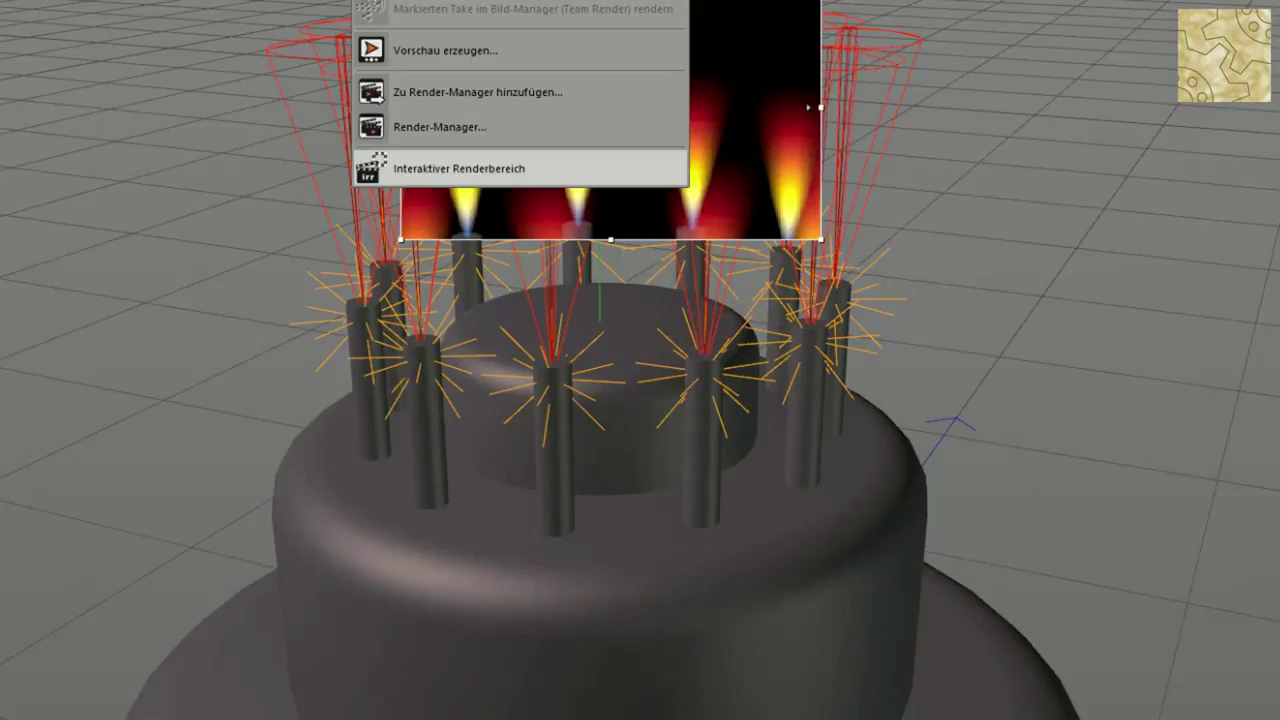
Turn off the Interaktiver Renderbereich preview over the candle flames
left_click(480, 168)
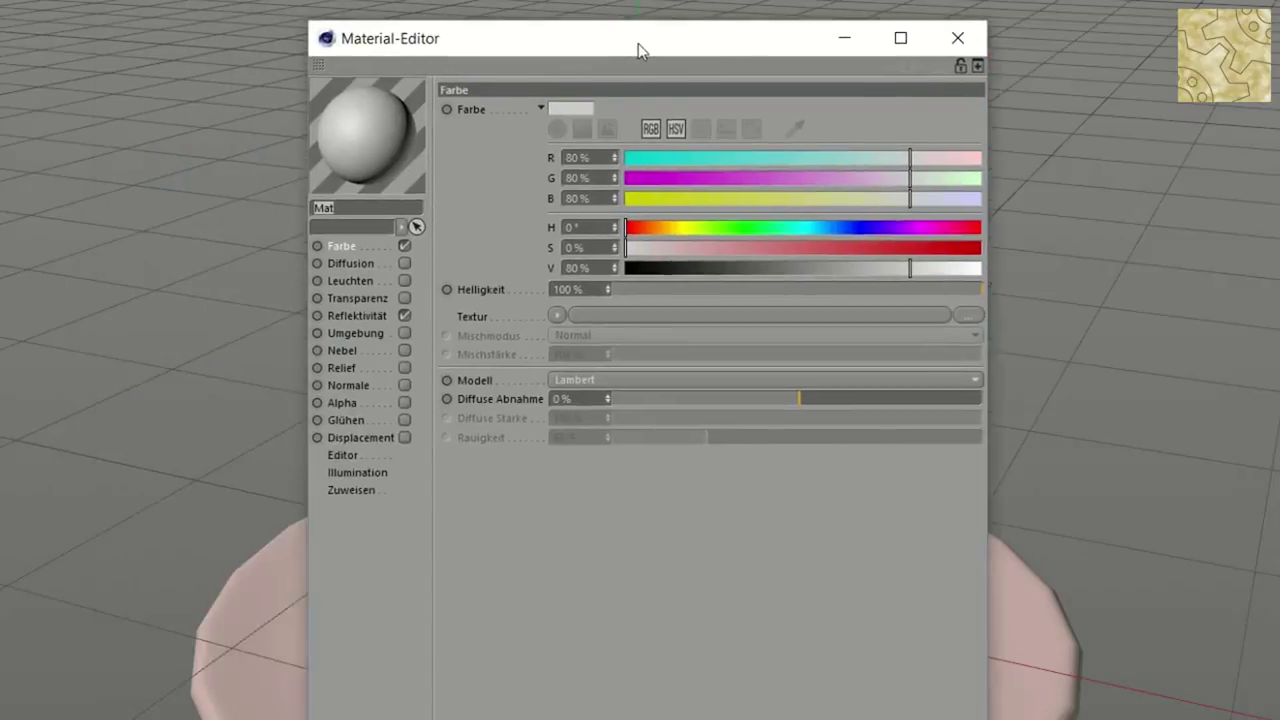
Rename the new material to 'Plate' and move its editor window off the cake
left_click_drag(634, 49, 813, 98)
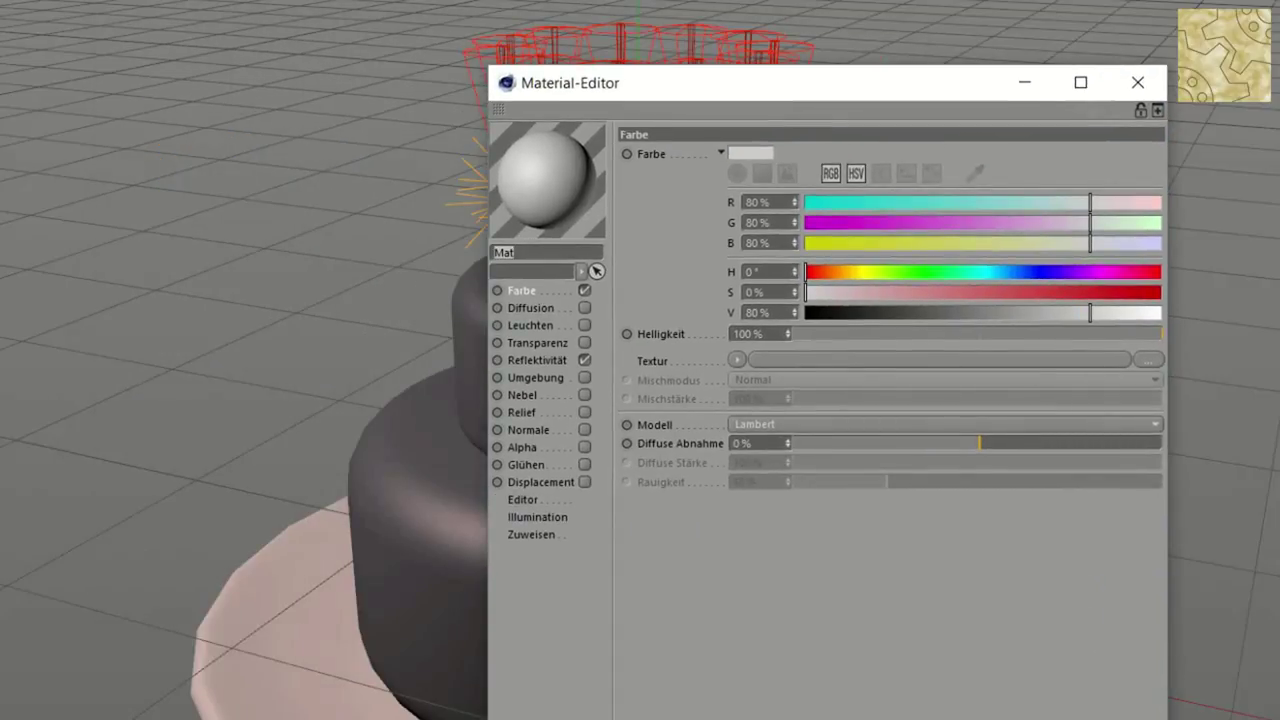
type("Plate")
left_click_drag(963, 90, 549, 0)
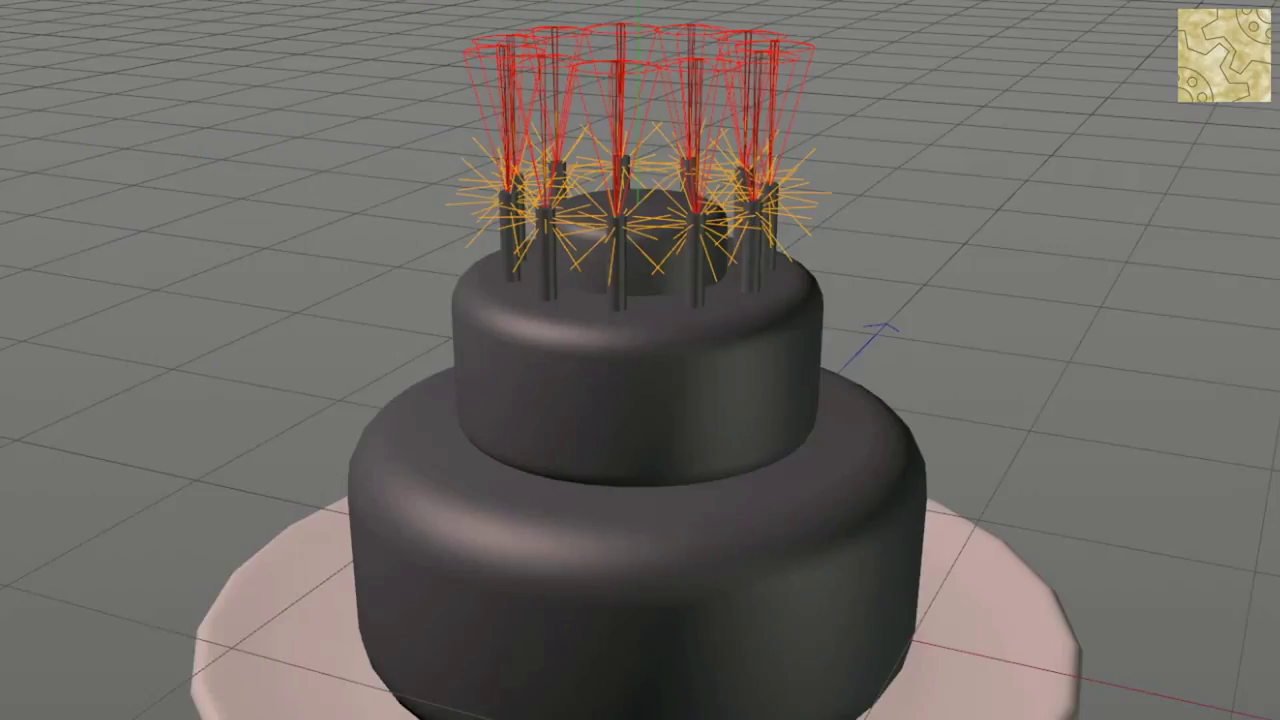
Zoom out to show the whole two-tier cake, deselect it, and select the plate beneath
key("e")
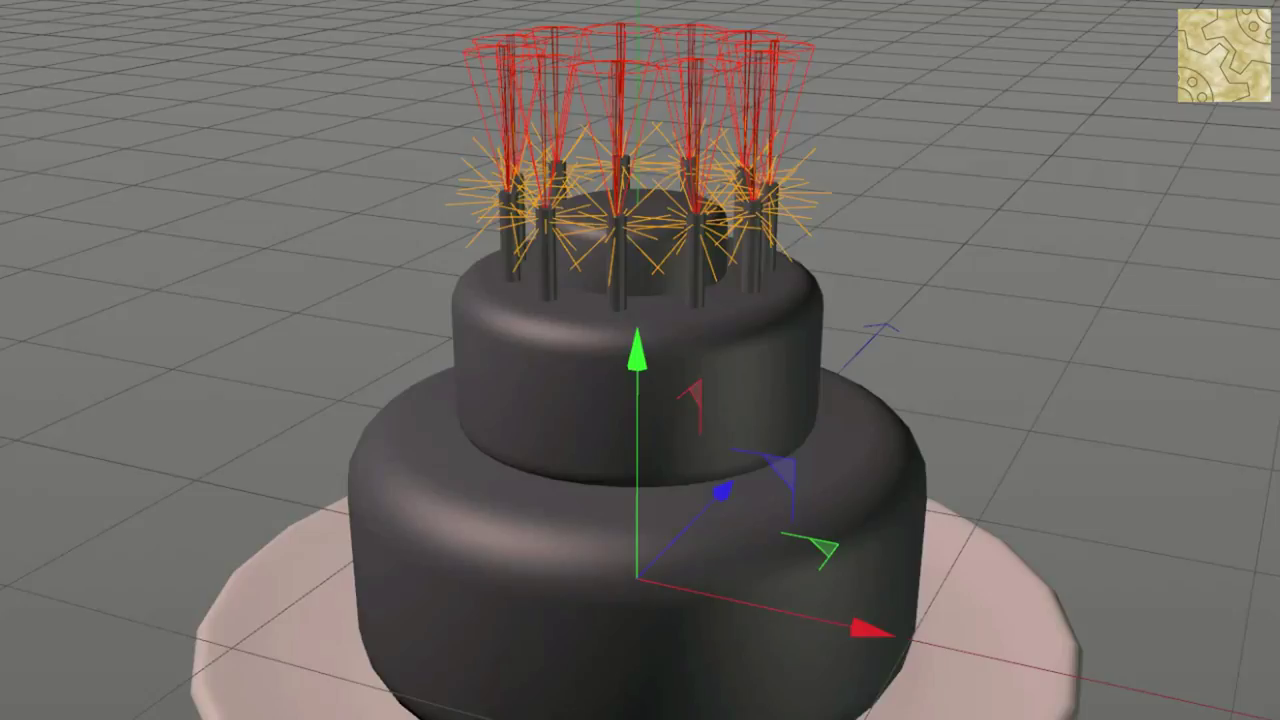
scroll(640, 360, "down", 2)
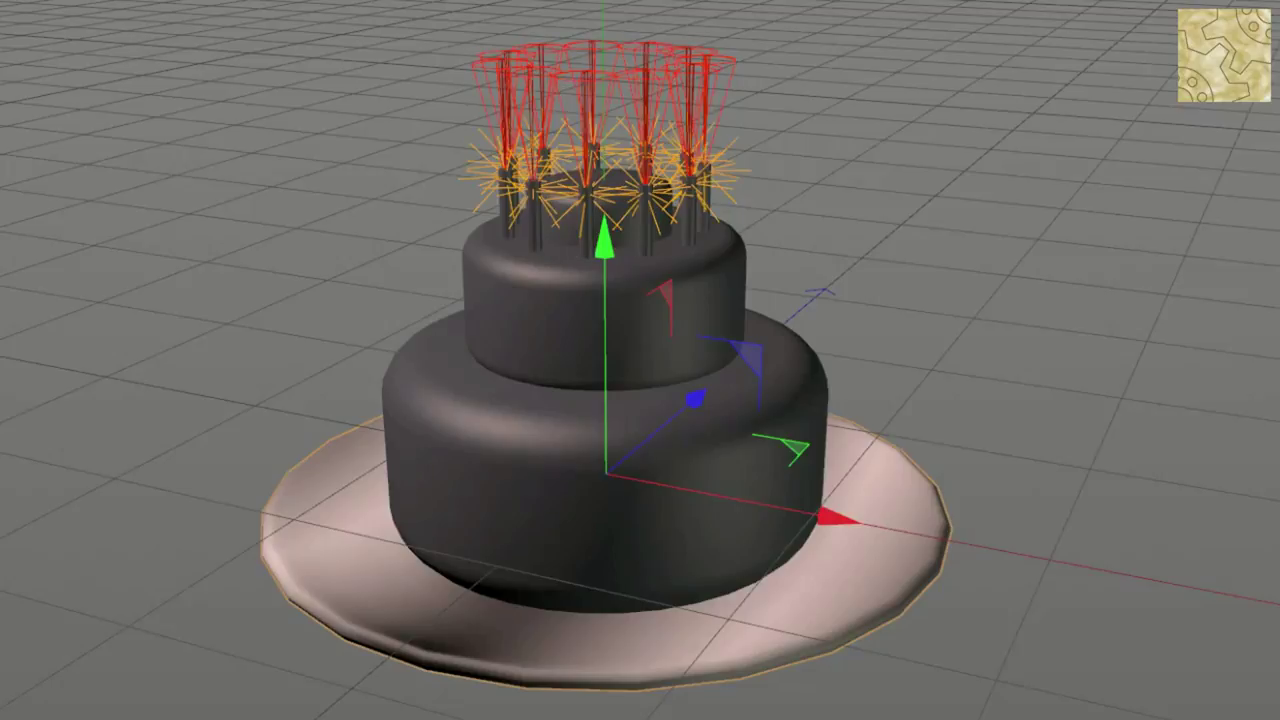
left_click(600, 640)
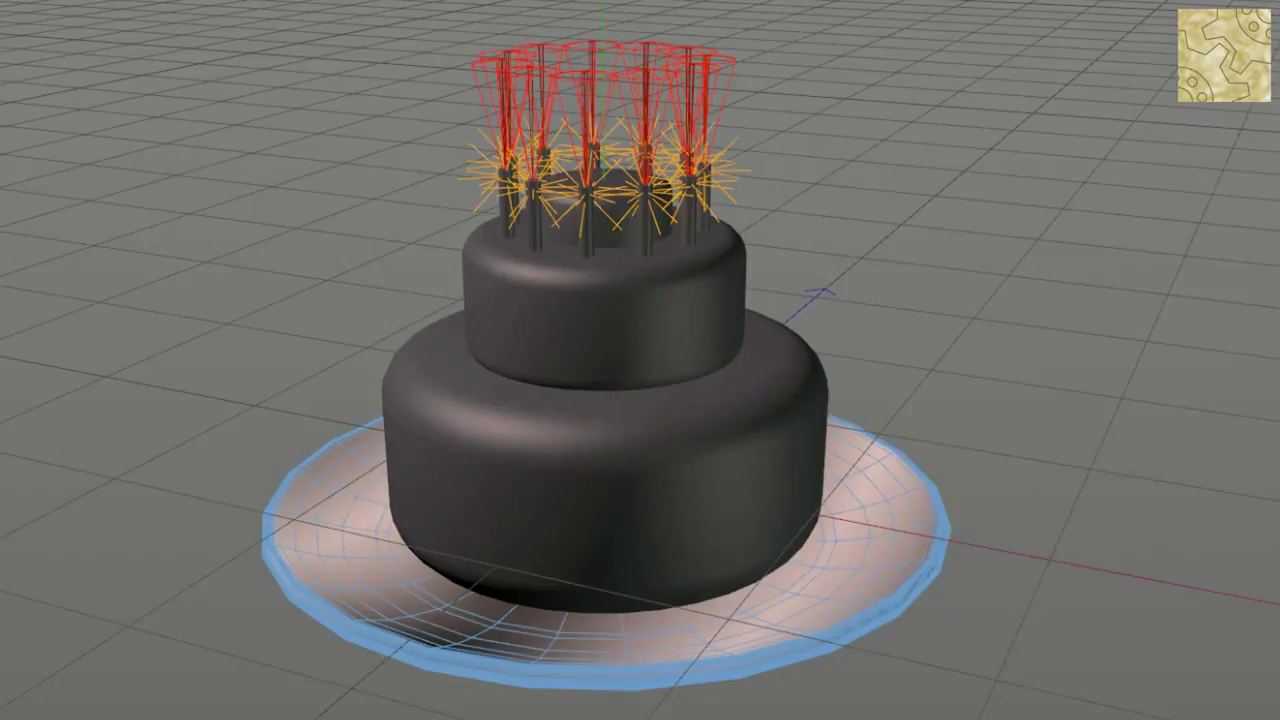
left_click(600, 640)
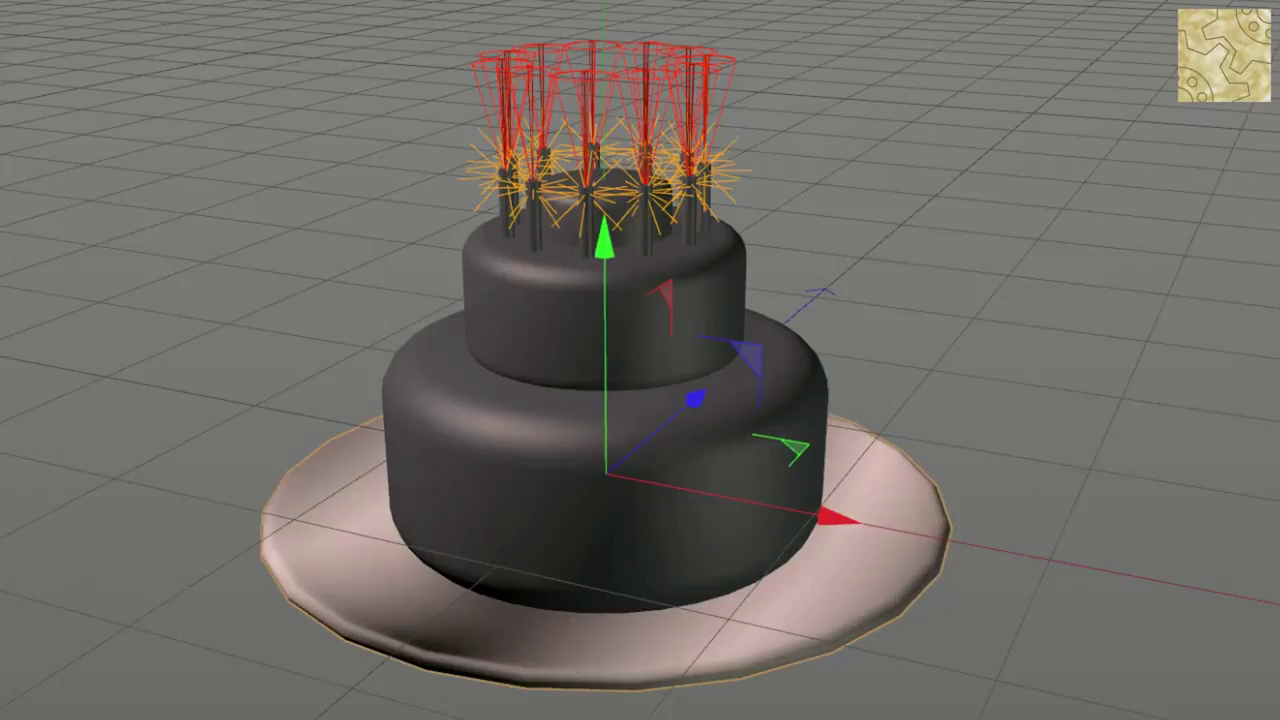
Rotate the plate about 78.7° and return the rotation axes to world orientation
key("r")
mouse_move(590, 580)
left_mouse_down()
mouse_move(555, 385)
mouse_move(600, 470)
left_mouse_up()
key("ctrl+z")
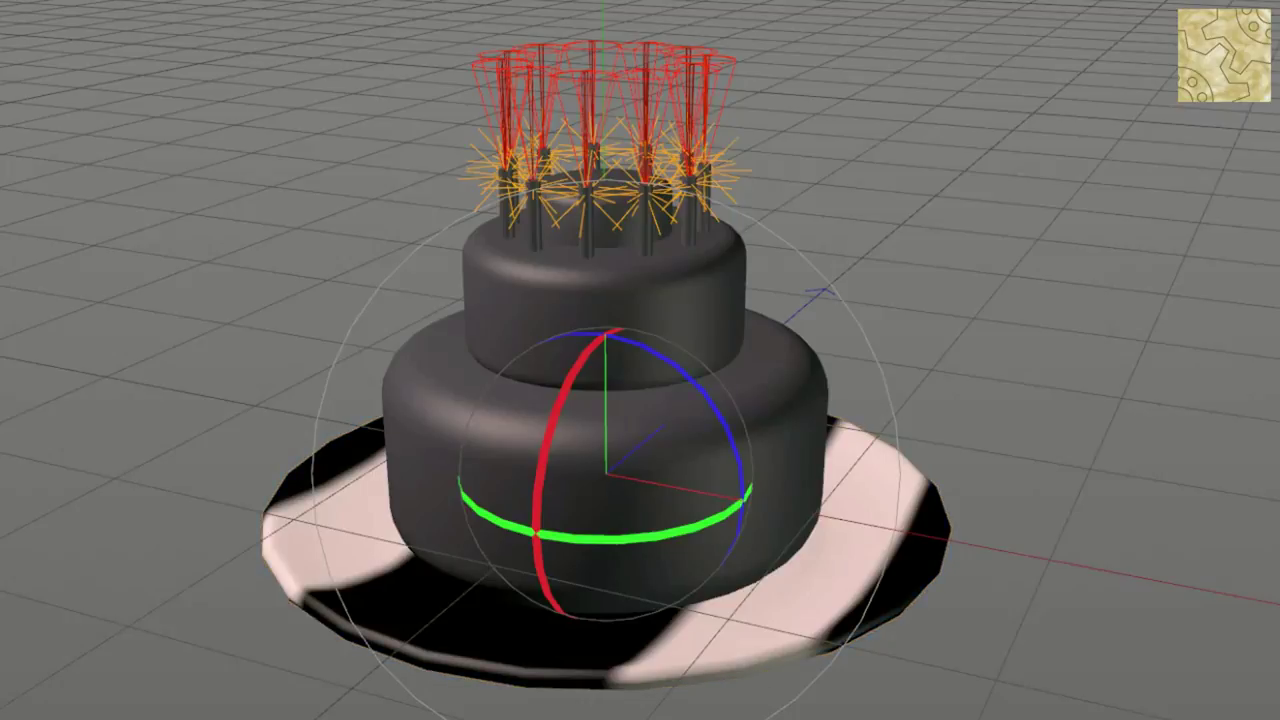
Browse the transform and animation command menus, then dismiss them
right_click(99, 1)
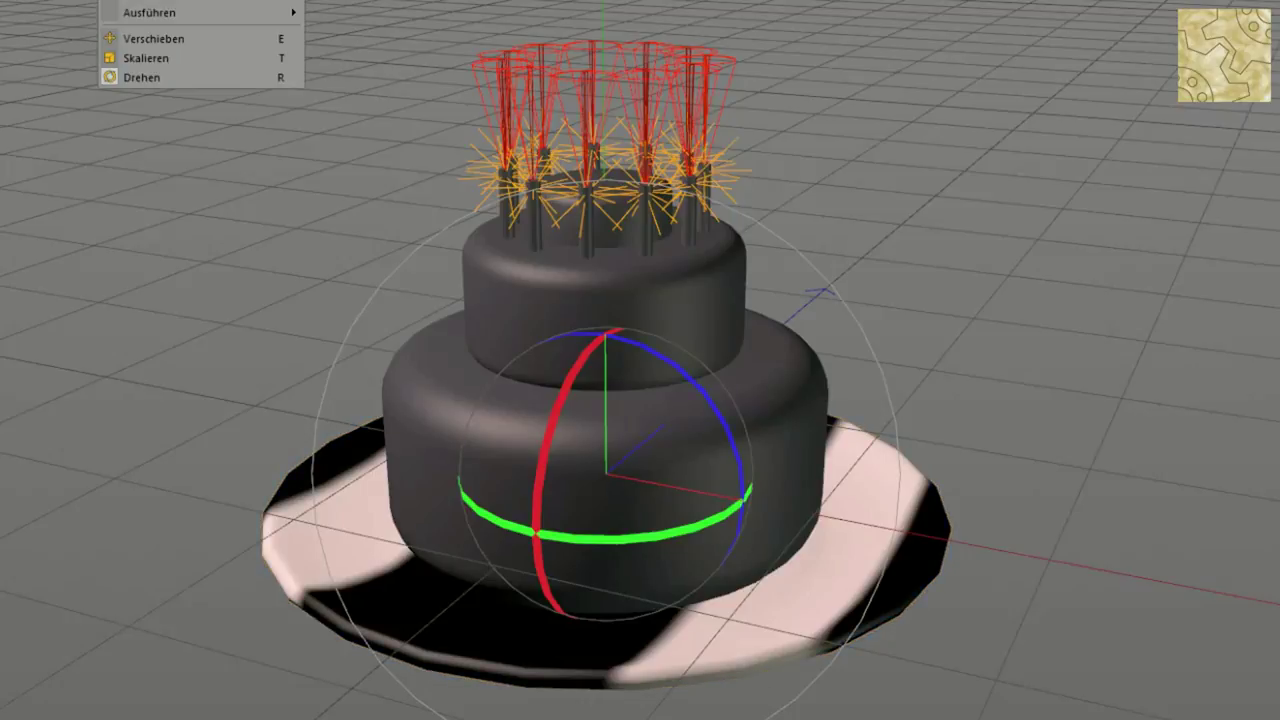
right_click(271, 1)
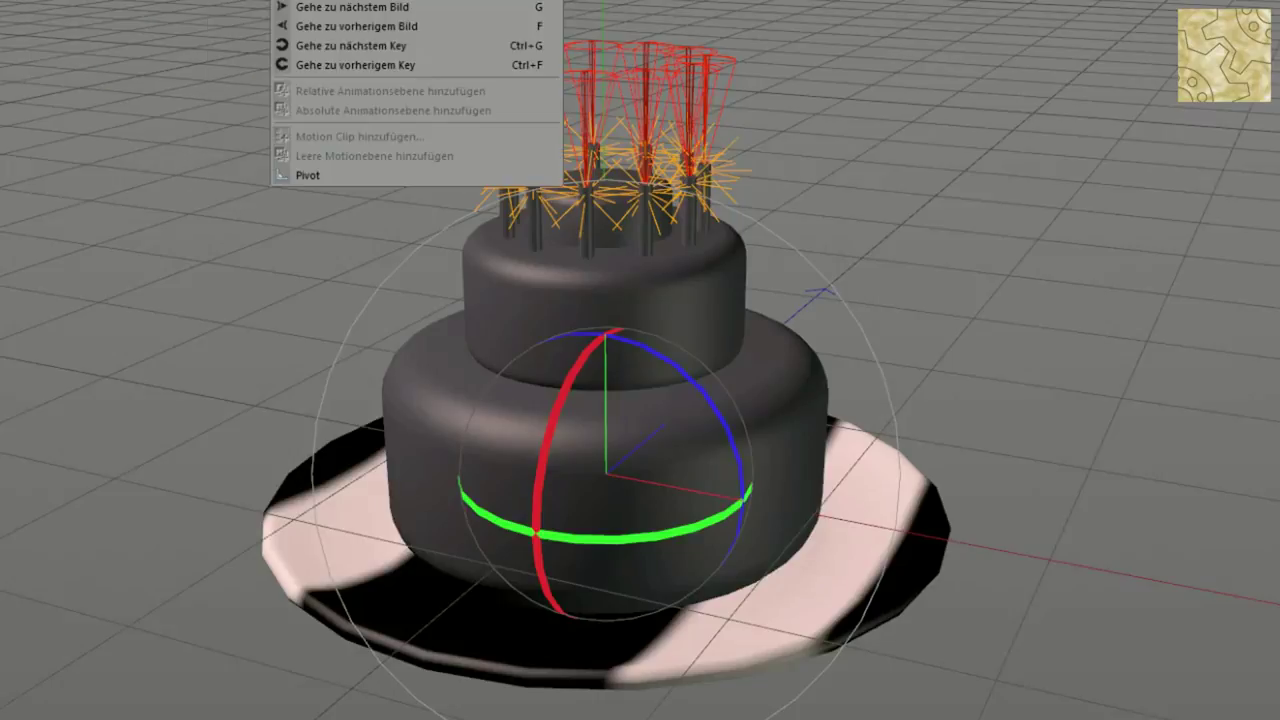
key("Escape")
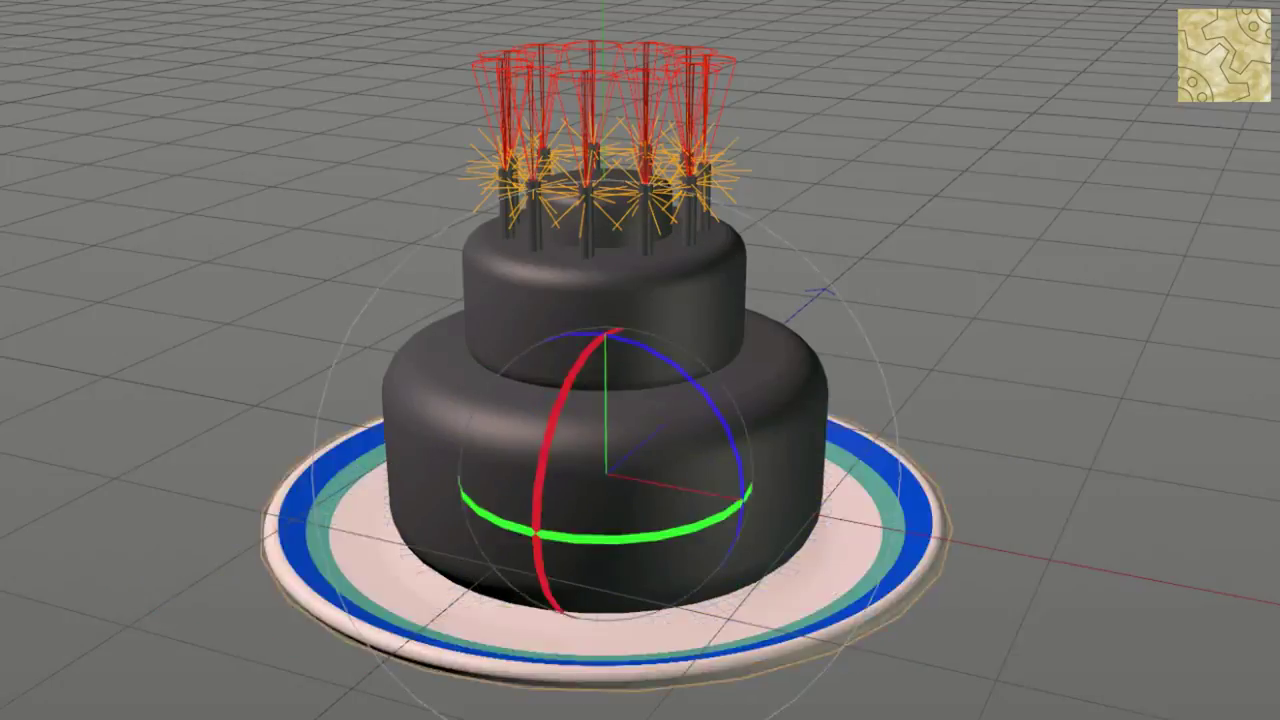
Select the plate, then deselect everything
left_click(870, 540)
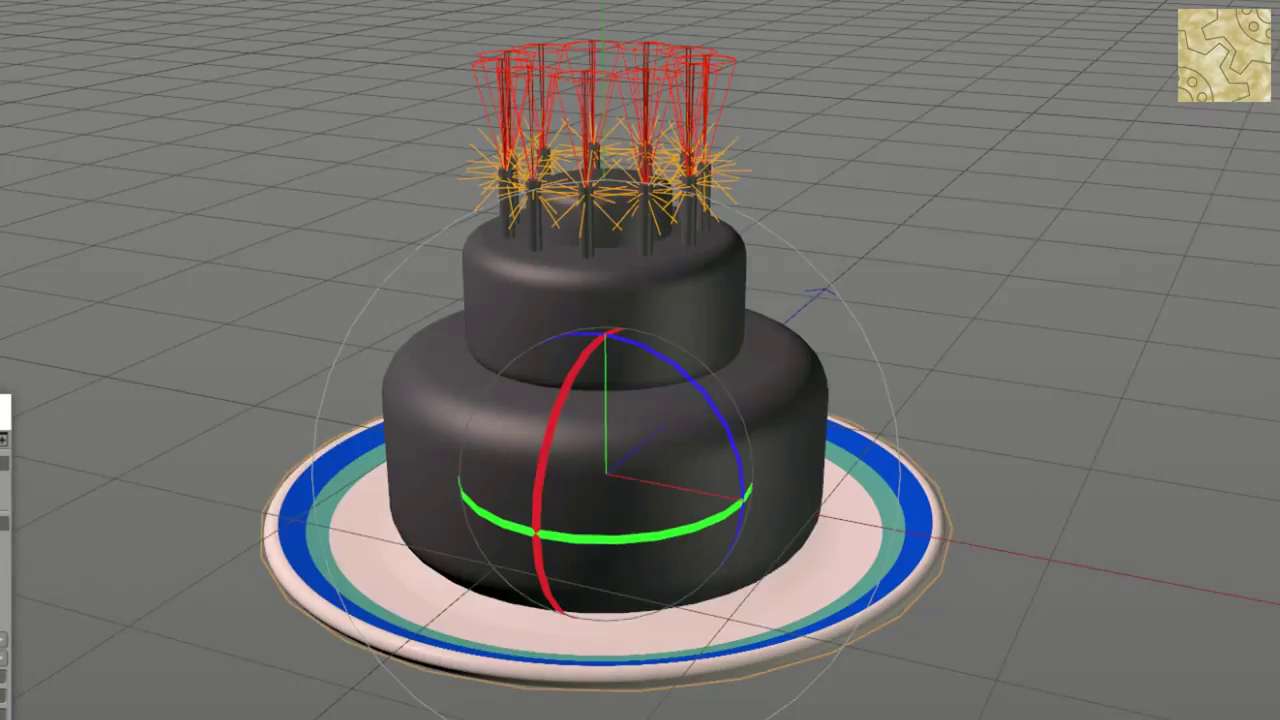
key("ctrl+shift+a")
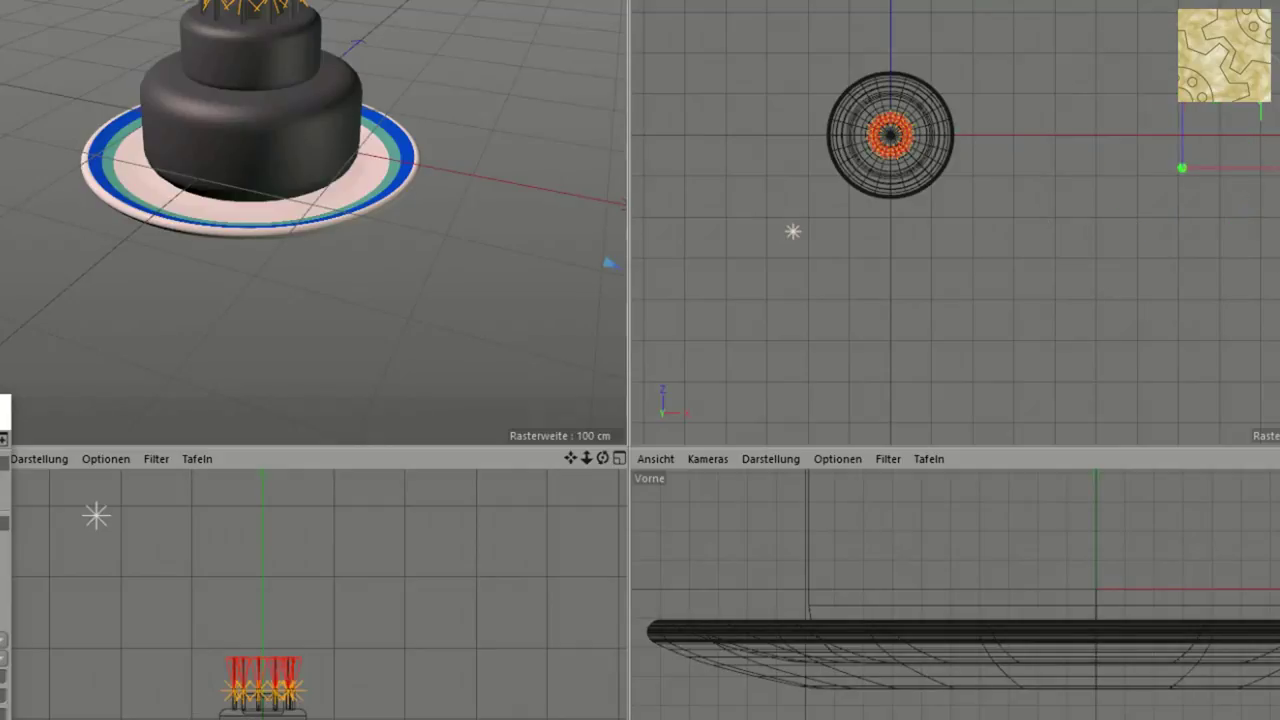
Adjust the object's handle in the top view and add an interactive render region
left_click(1182, 168)
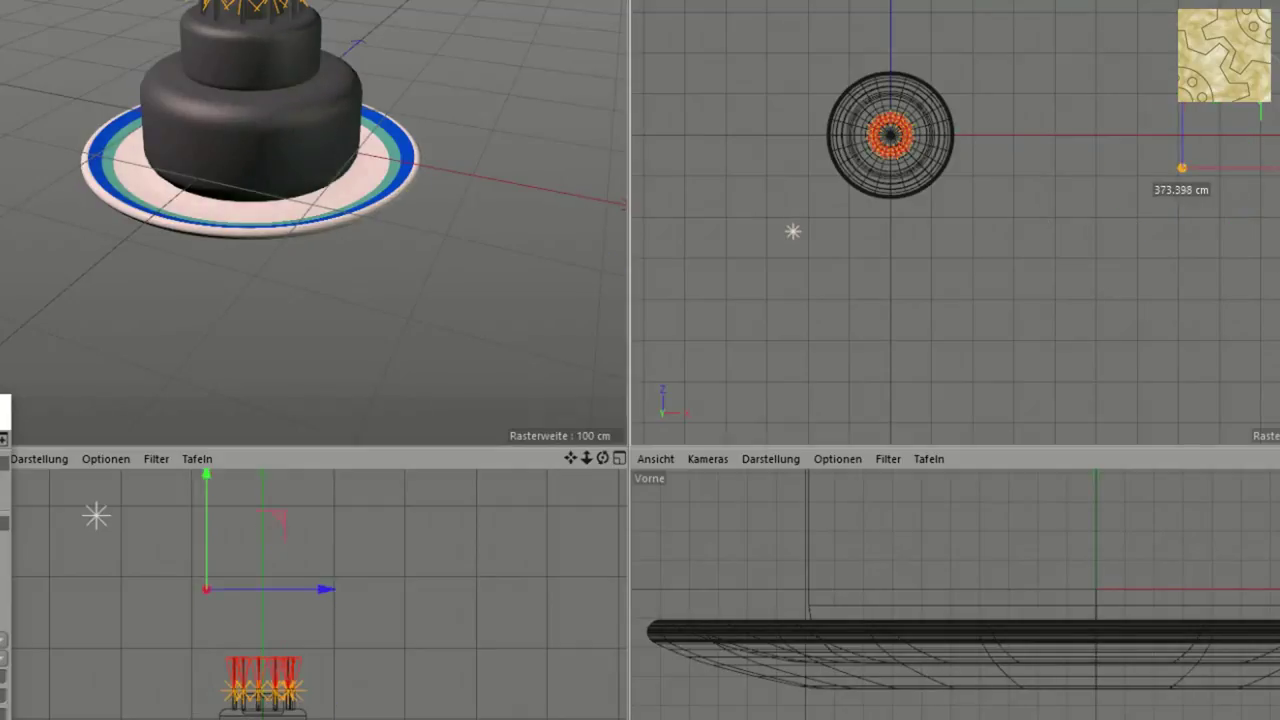
left_click_drag(1182, 168, 1182, 168)
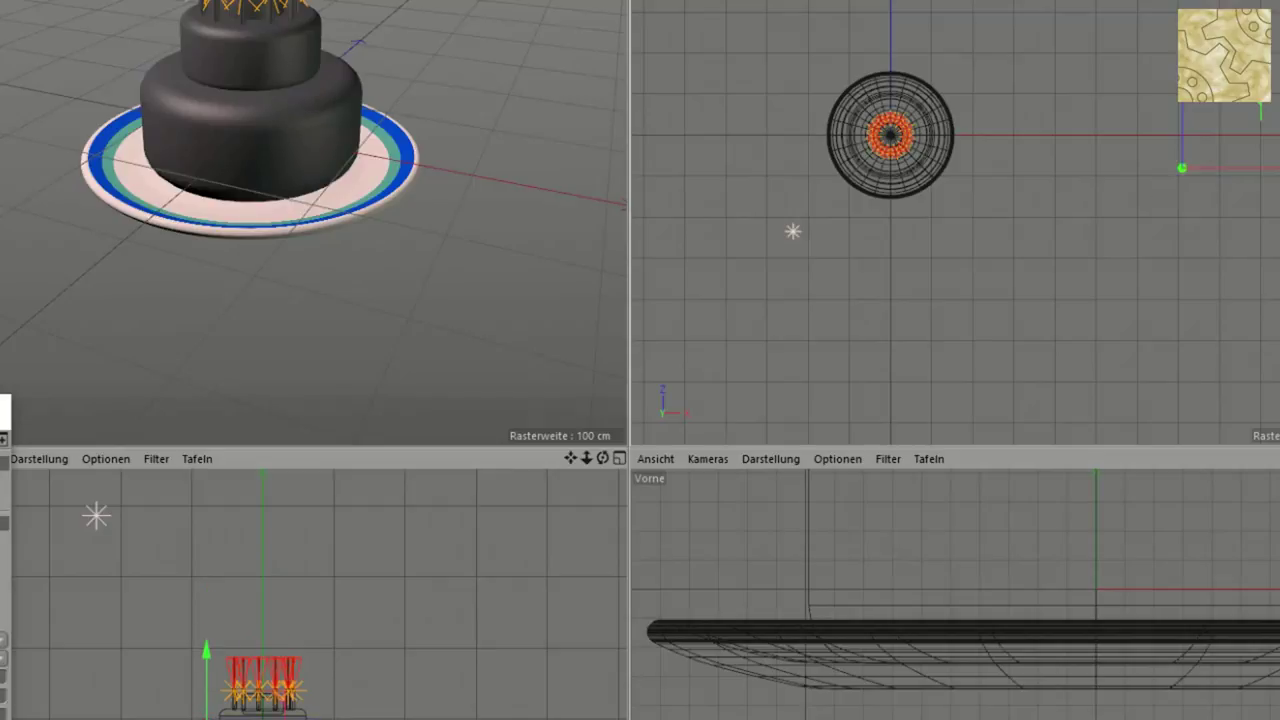
left_click(450, 168)
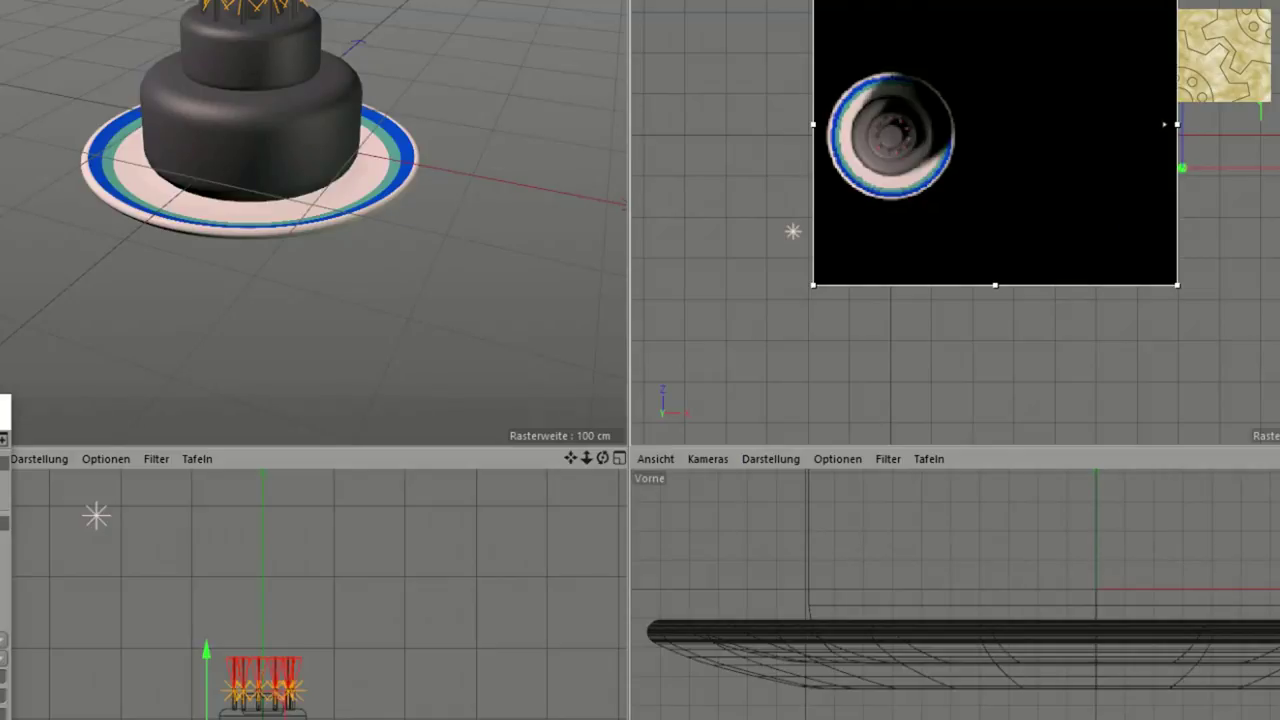
Center the render region on the cake, nudge the candles sideways, and render the perspective view
left_click_drag(995, 200, 895, 210)
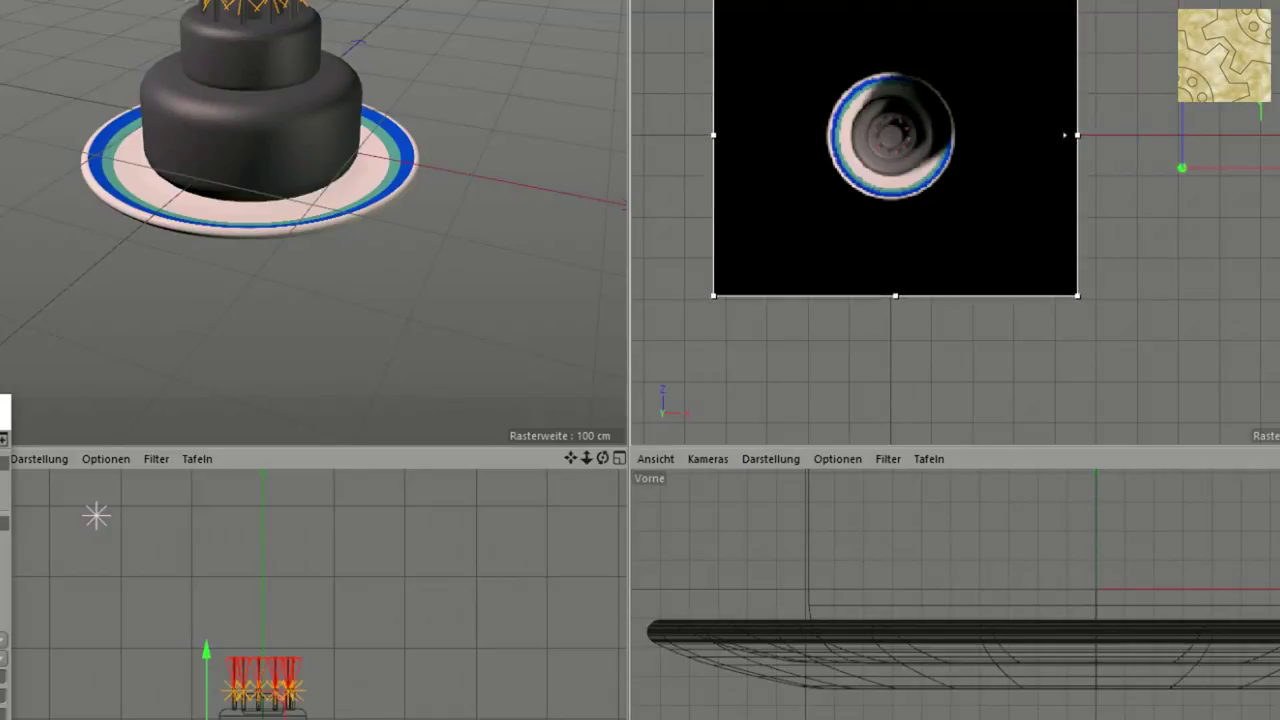
key("e")
mouse_move(206, 640)
left_mouse_down()
mouse_move(212, 625)
mouse_move(172, 652)
mouse_move(126, 652)
left_mouse_up()
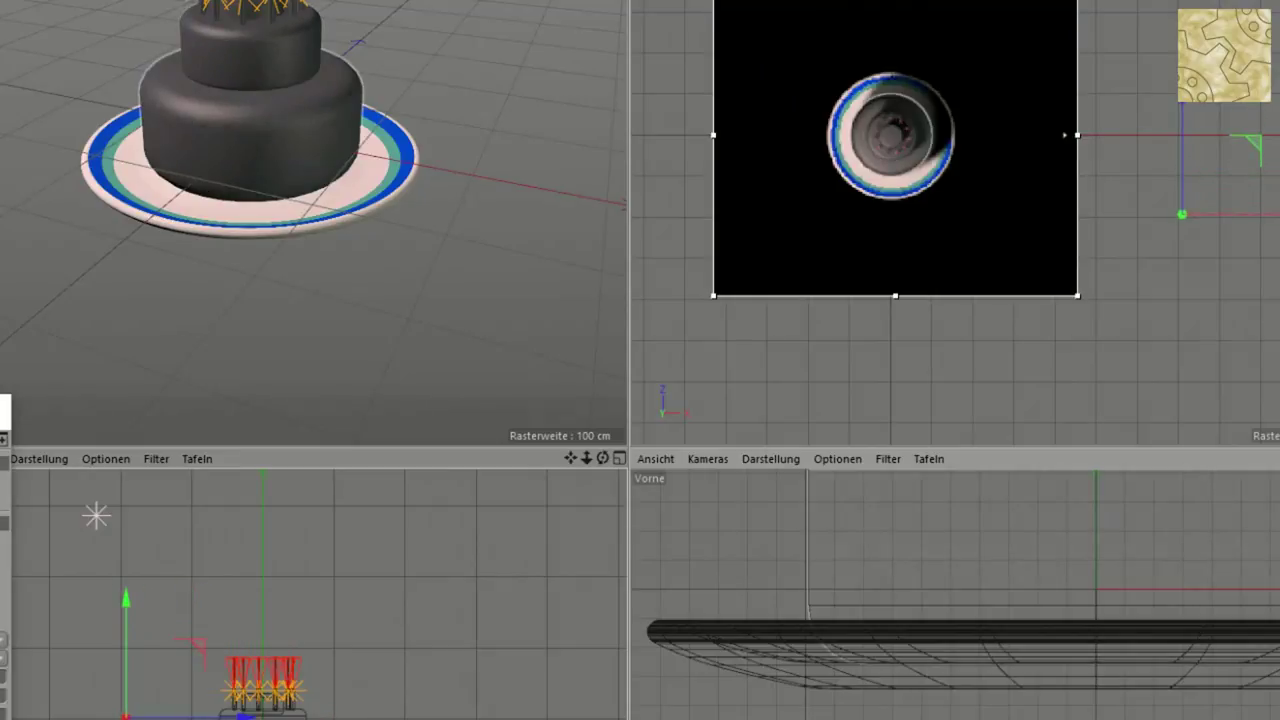
key("ctrl+shift+a")
key("ctrl+r")
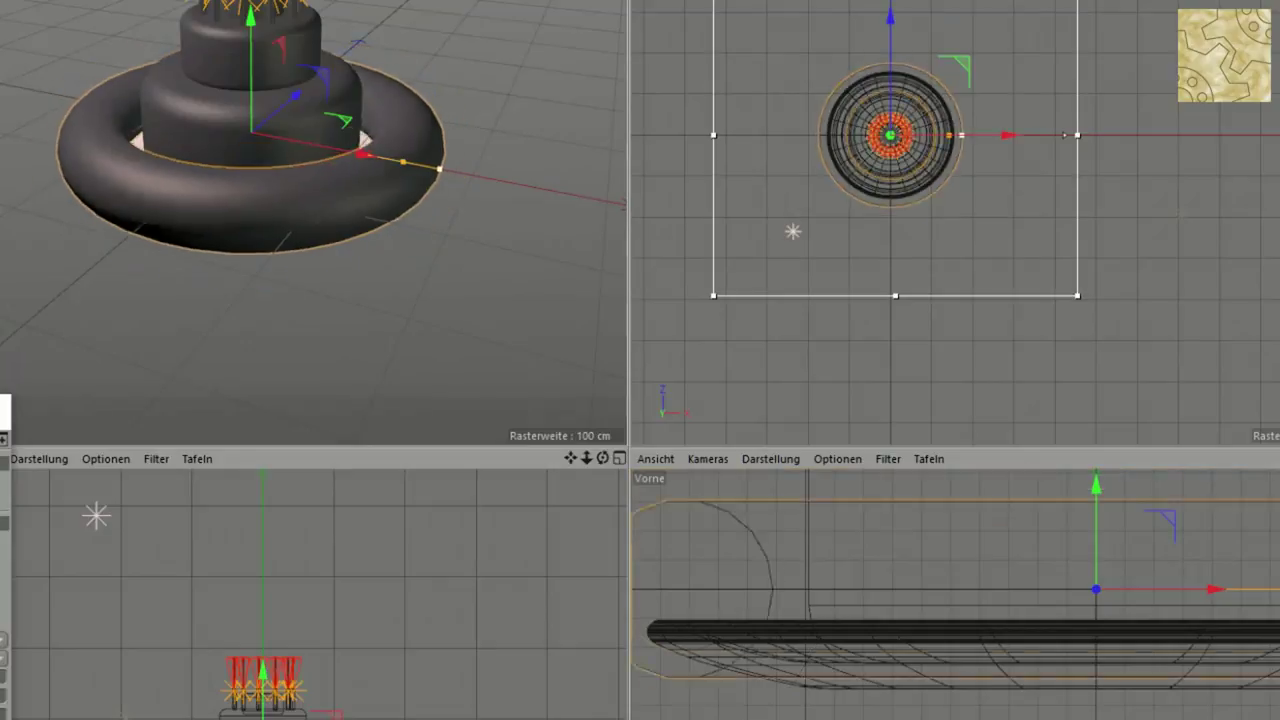
Move the torus to the cake's front, recreate the render region over the plate, then delete the torus
left_click_drag(252, 131, 346, 170)
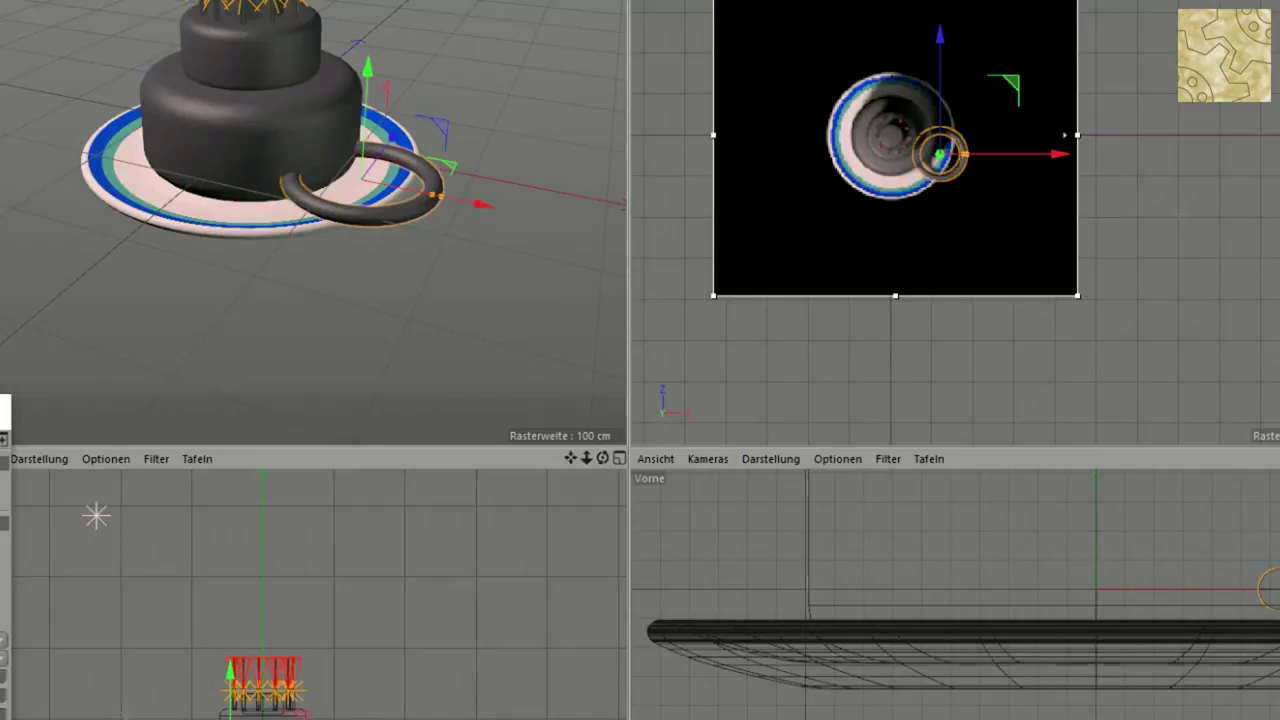
key("ctrl+shift+a")
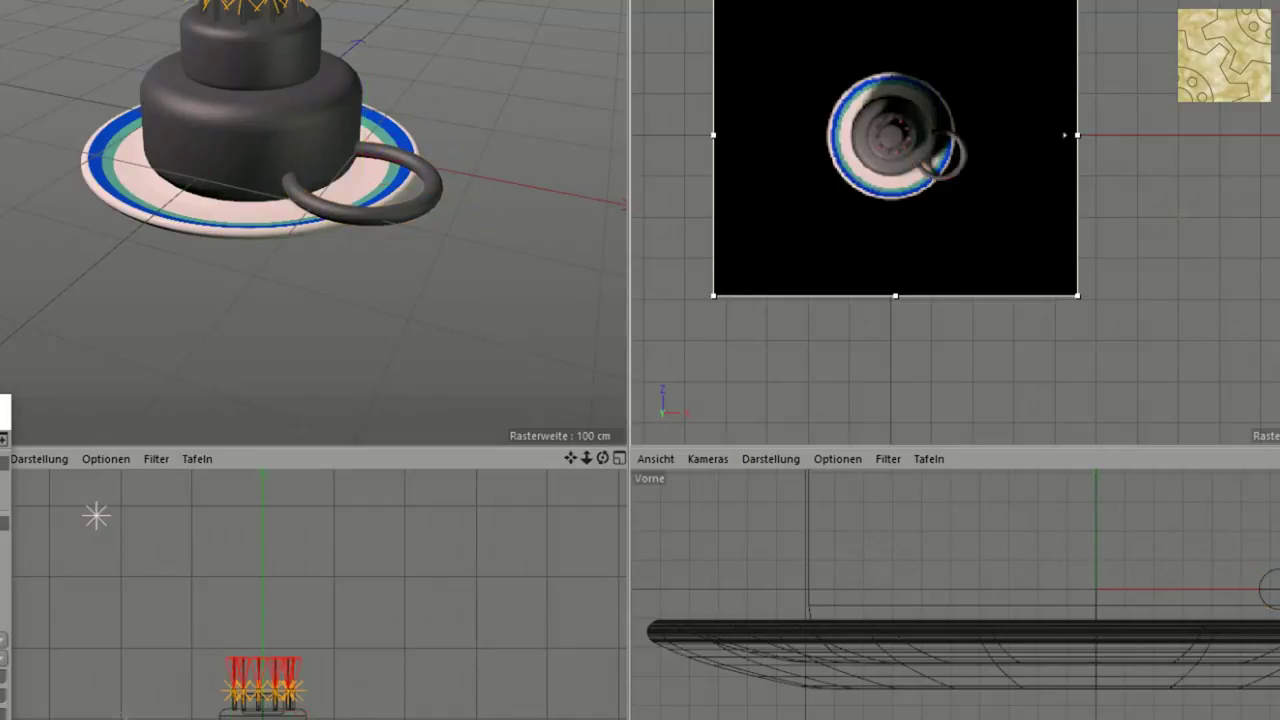
left_click(450, 168)
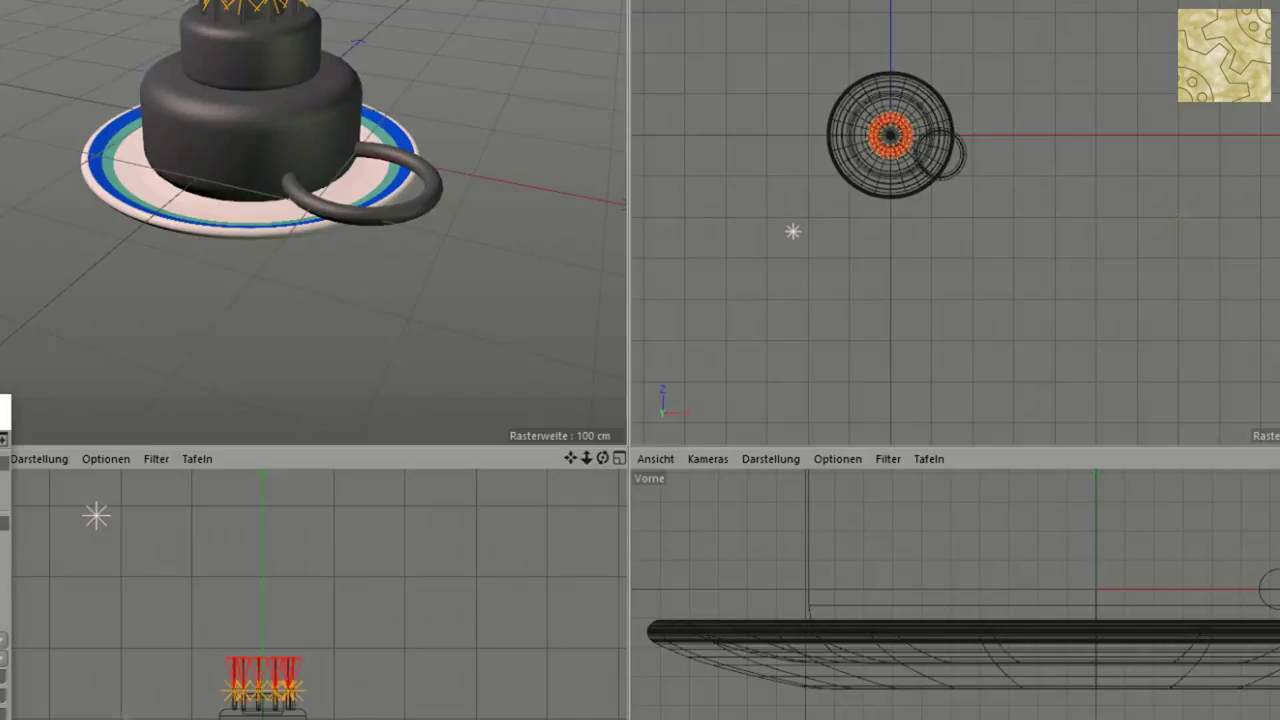
left_click(450, 168)
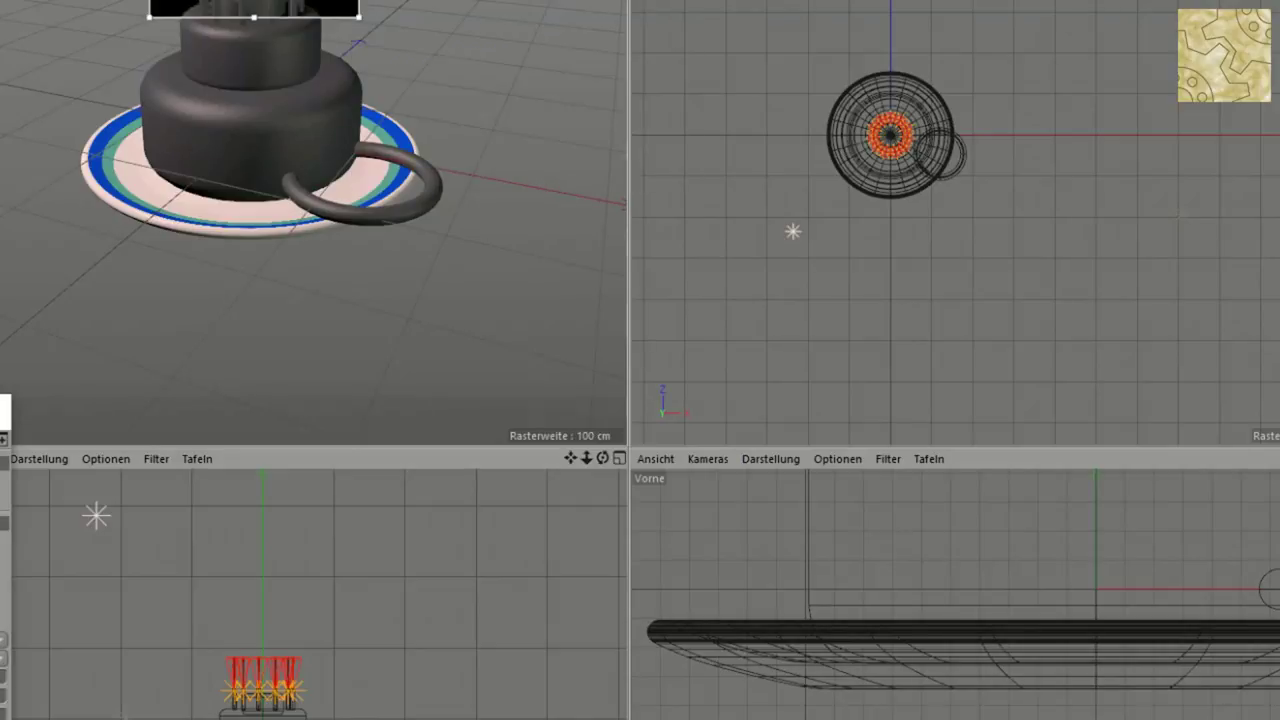
mouse_move(254, 10)
left_mouse_down()
mouse_move(400, 276)
mouse_move(363, 239)
left_mouse_up()
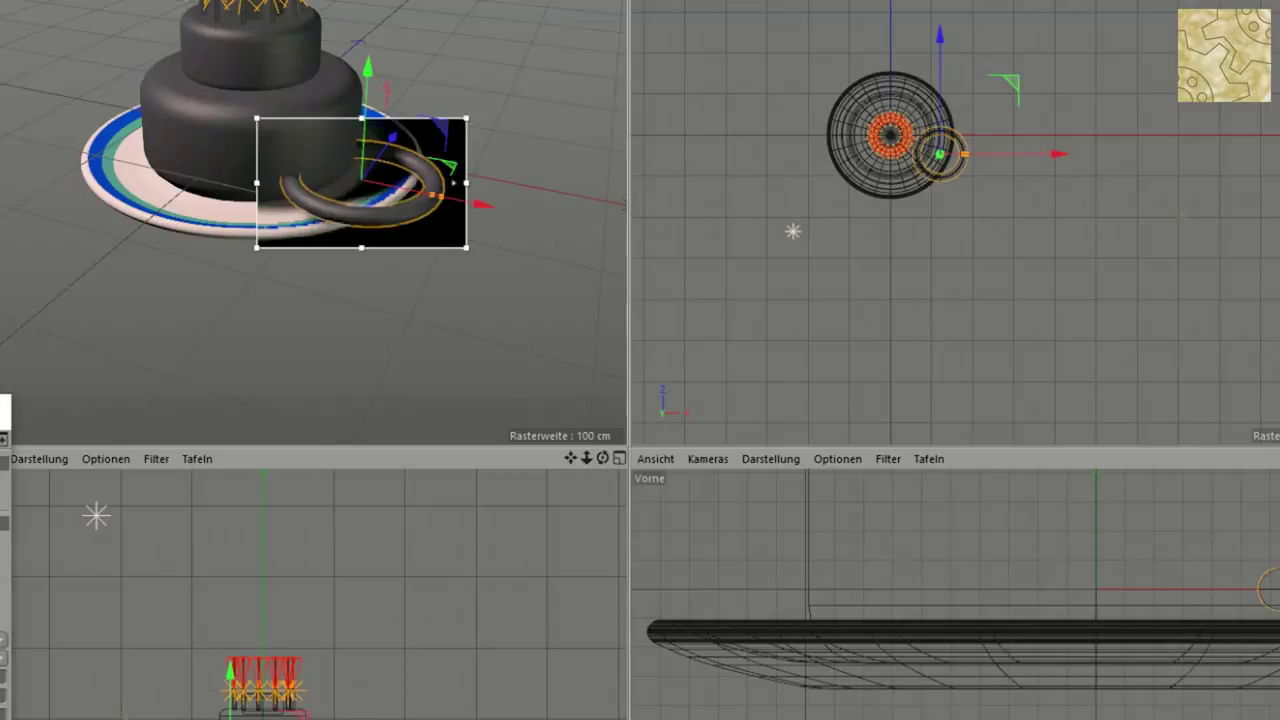
key("Delete")
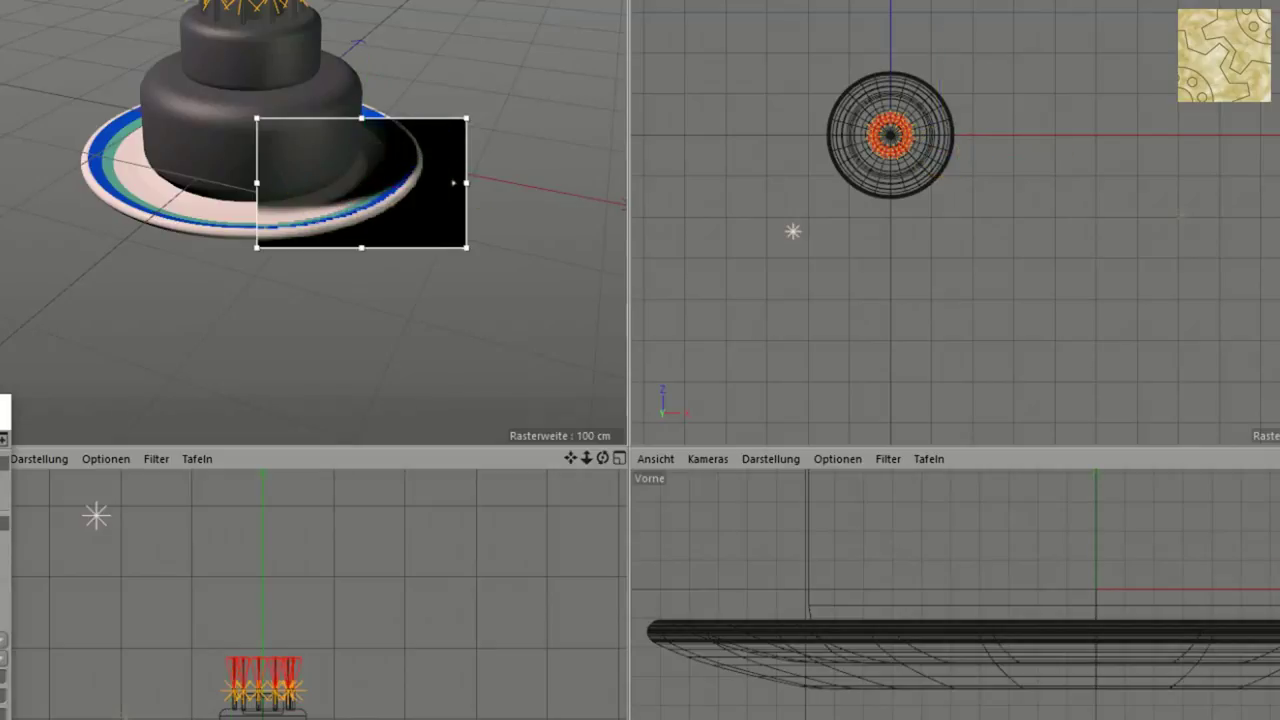
Shift the scene light sideways along X and enlarge the render region over the whole cake
key("ctrl+z")
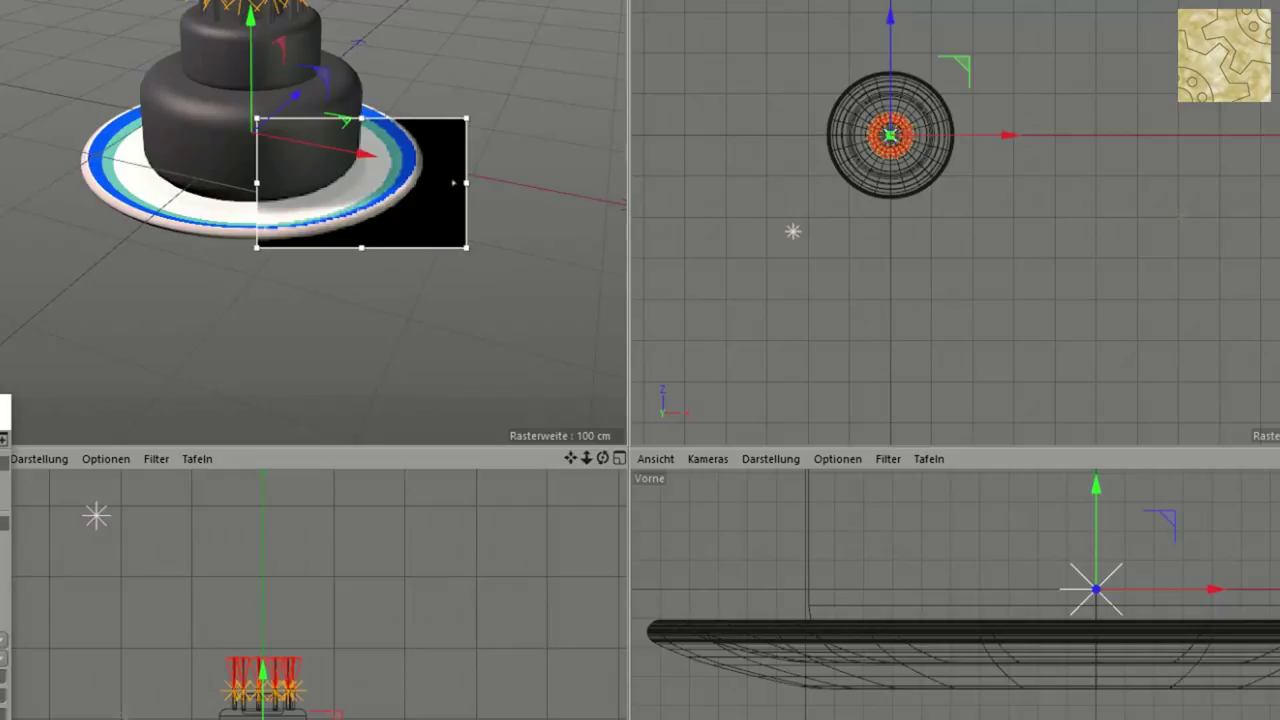
left_click_drag(900, 12, 858, 12)
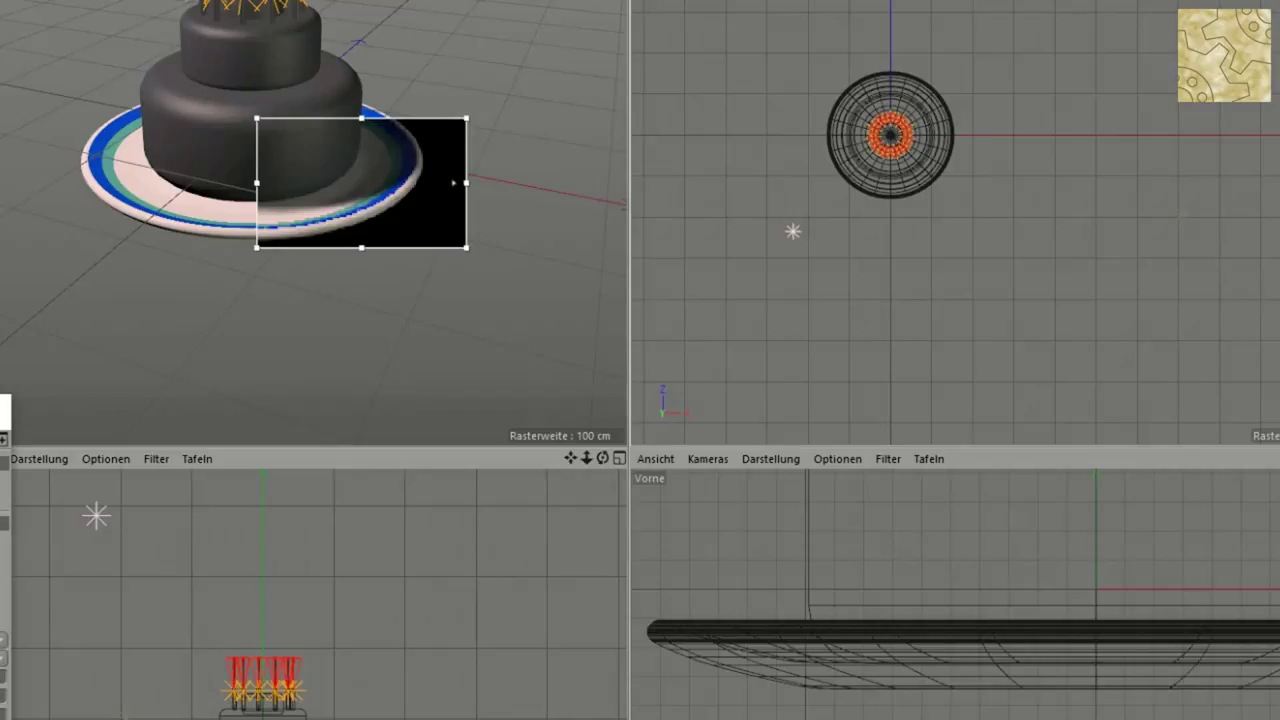
mouse_move(257, 118)
left_mouse_down()
mouse_move(108, 0)
mouse_move(70, 0)
left_mouse_up()
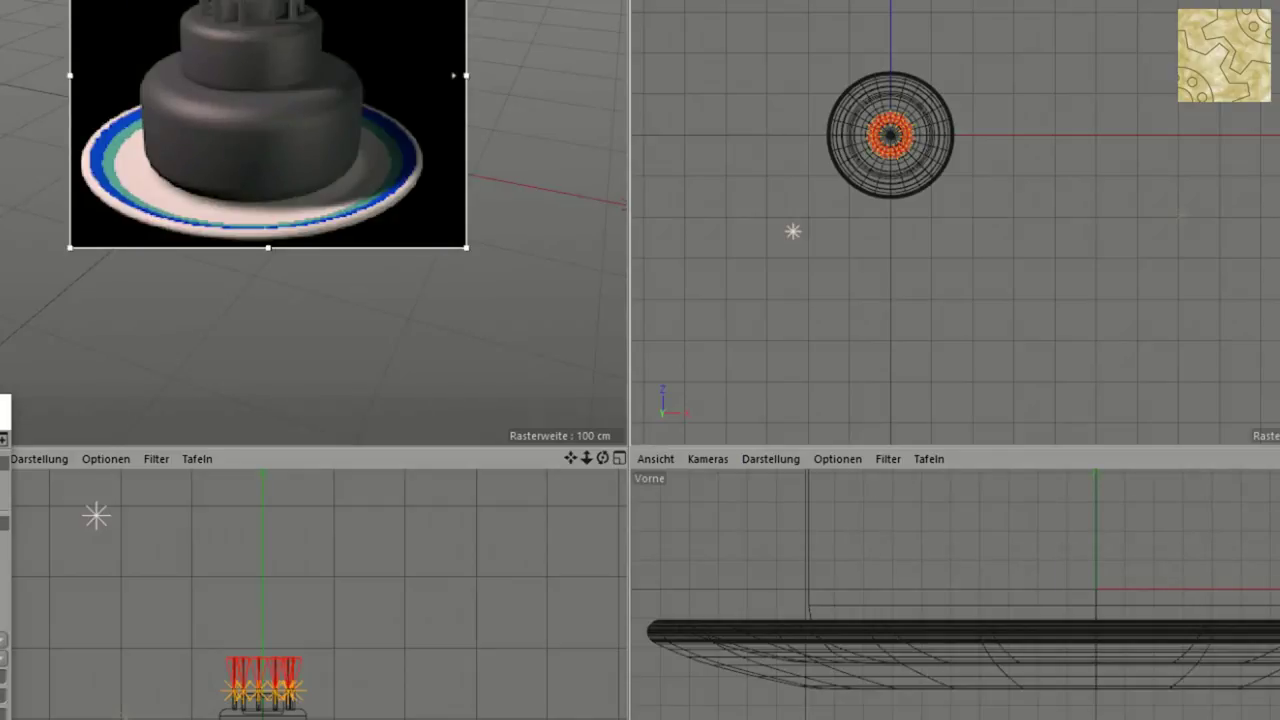
Maximize the perspective view and show the Plate material's Reflektivität settings
key("F1")
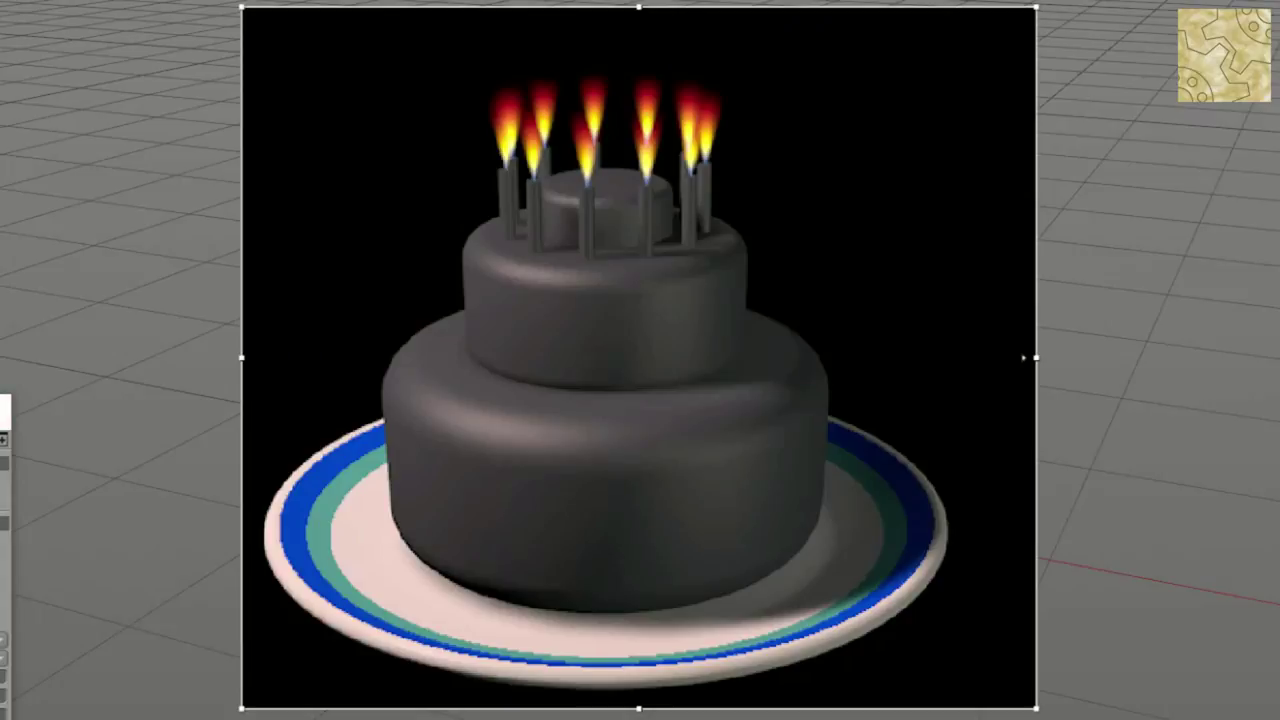
left_click_drag(5, 405, 1219, 318)
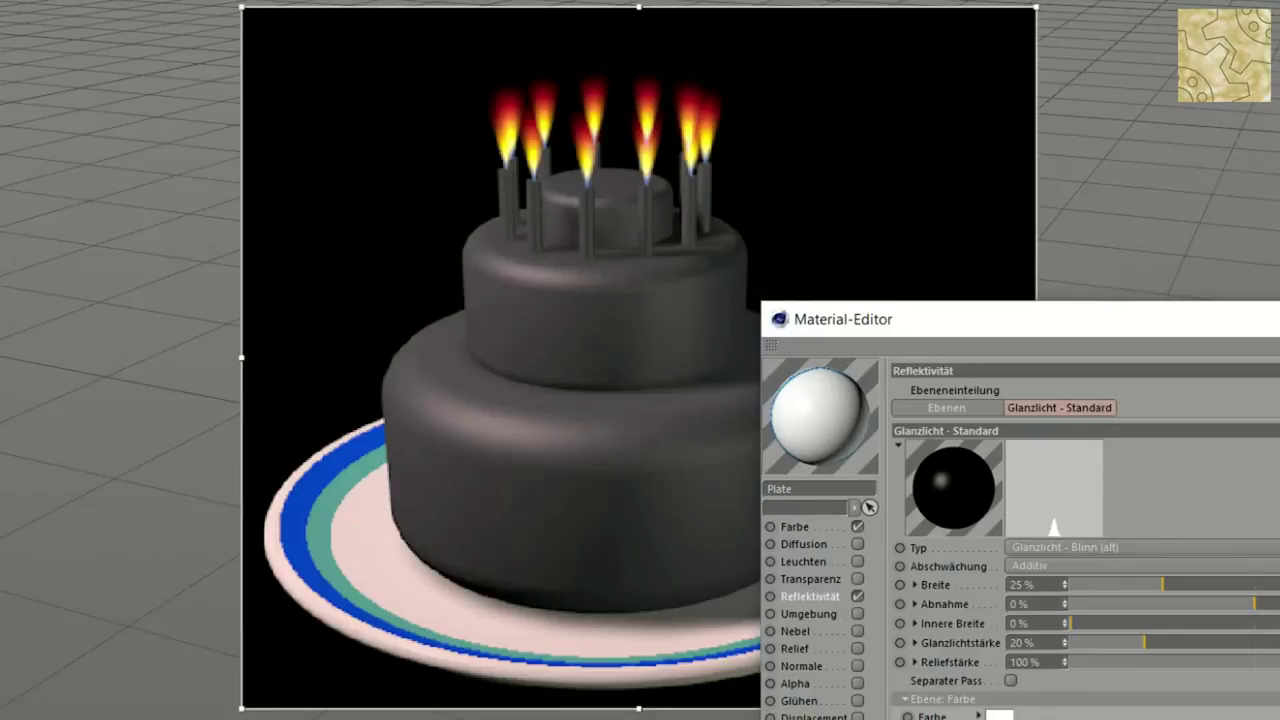
Raise the Plate material's specular strength from 20% to 64%
left_click_drag(1144, 642, 1278, 642)
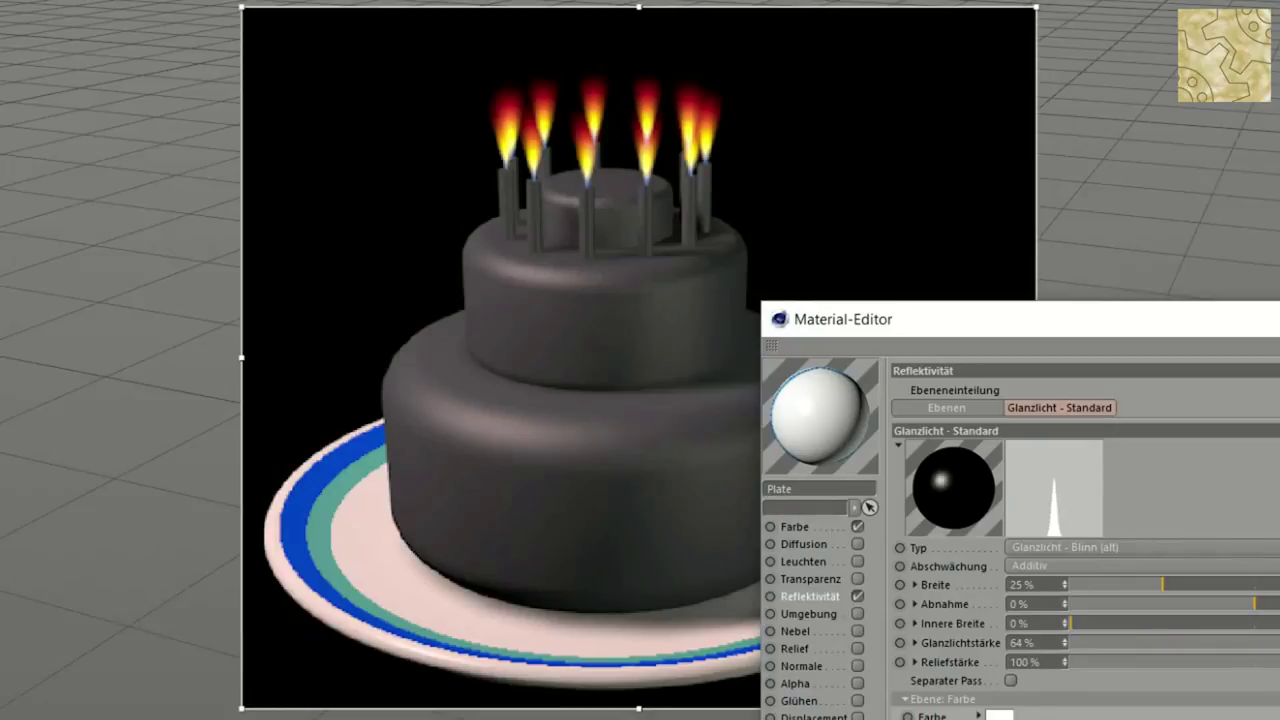
left_click_drag(900, 319, 1171, 348)
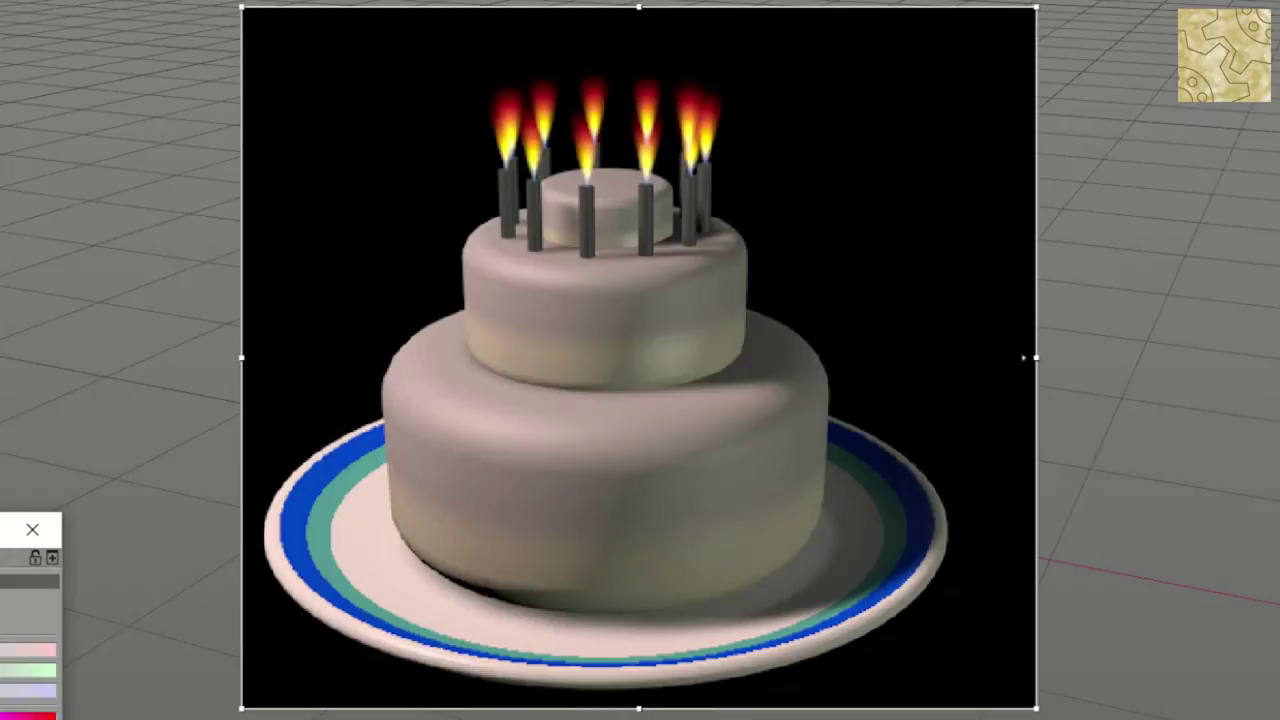
Tint the icing material a light blue and shift the alpha gradient's dark knot to raise the icing edge
left_click(48, 690)
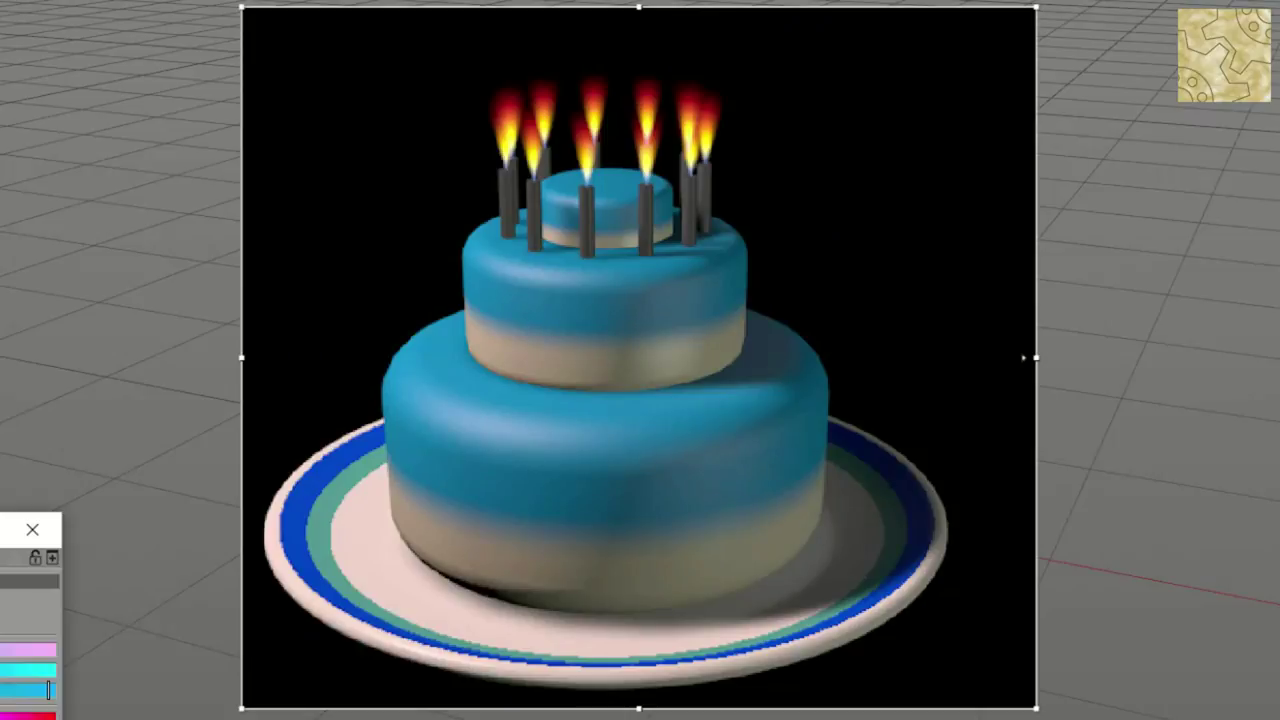
left_click_drag(48, 690, 37, 690)
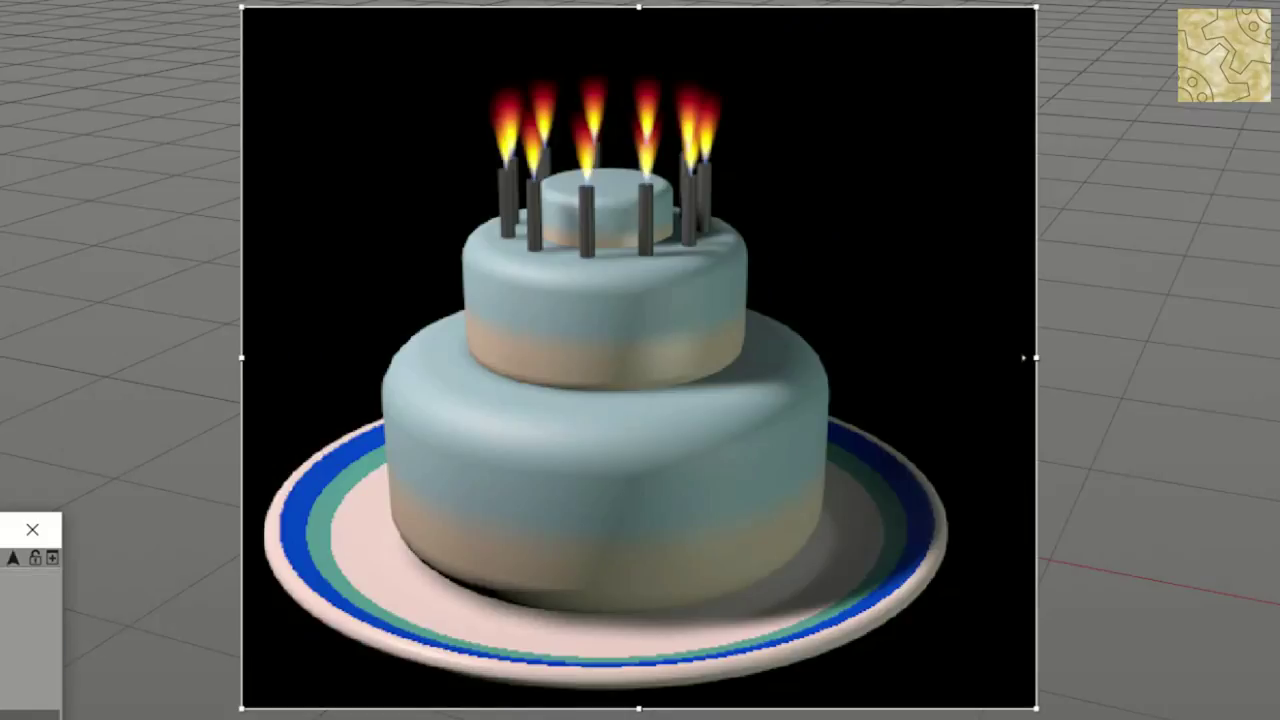
mouse_move(500, 374)
left_mouse_down()
mouse_move(1137, 363)
mouse_move(960, 278)
mouse_move(1000, 256)
left_mouse_up()
mouse_move(1097, 464)
left_mouse_down()
mouse_move(1024, 464)
mouse_move(1236, 464)
mouse_move(1214, 464)
left_mouse_up()
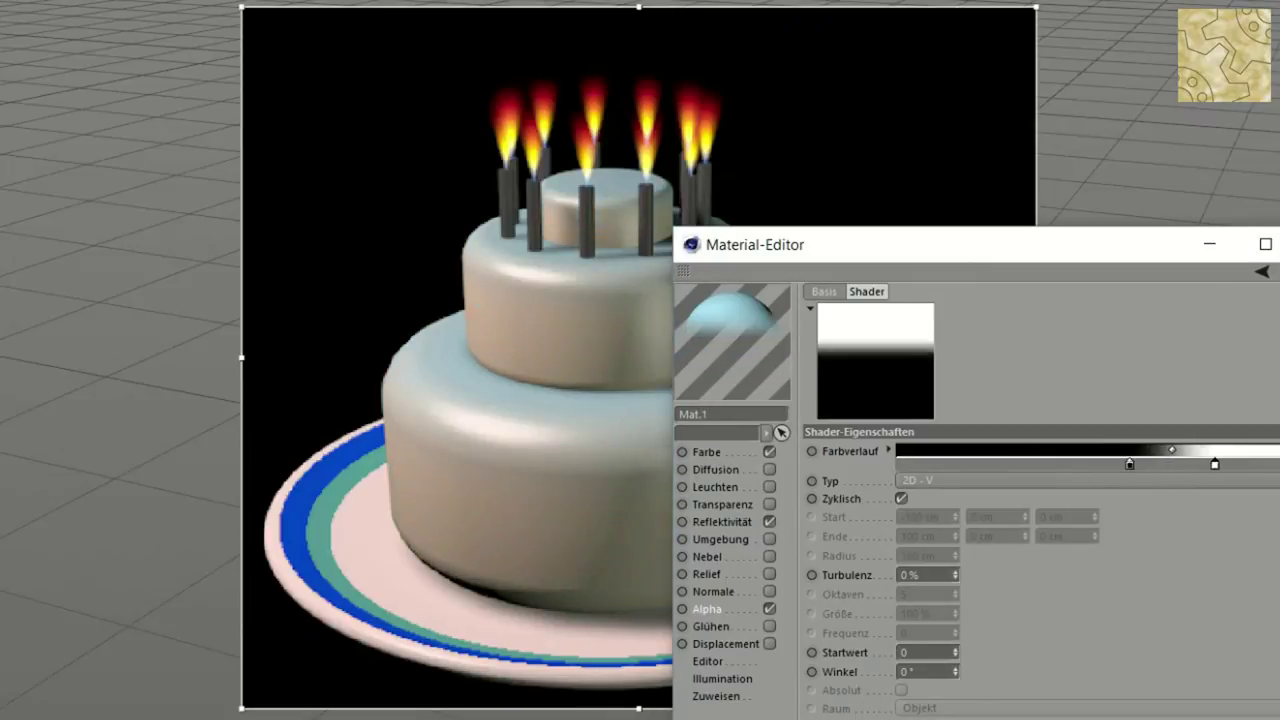
Reposition the alpha gradient knots so the blue icing extends further down the tier sides
left_click_drag(1129, 464, 1195, 464)
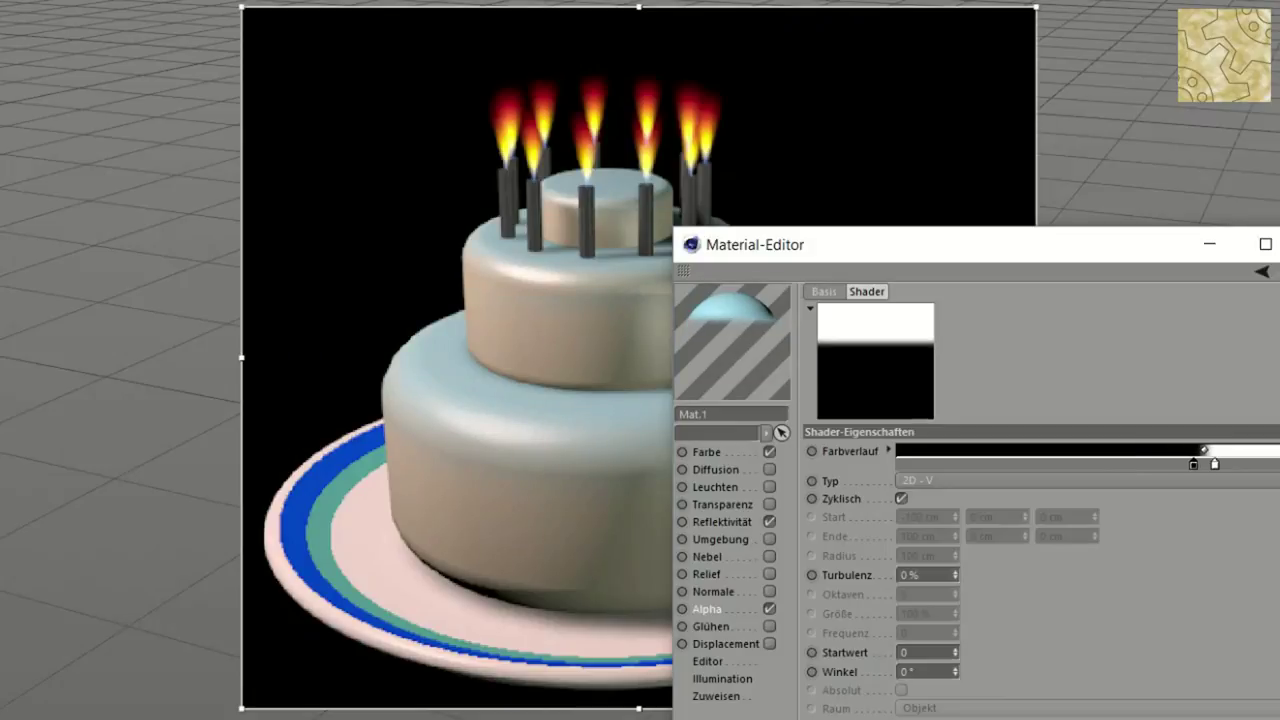
left_click(1230, 464)
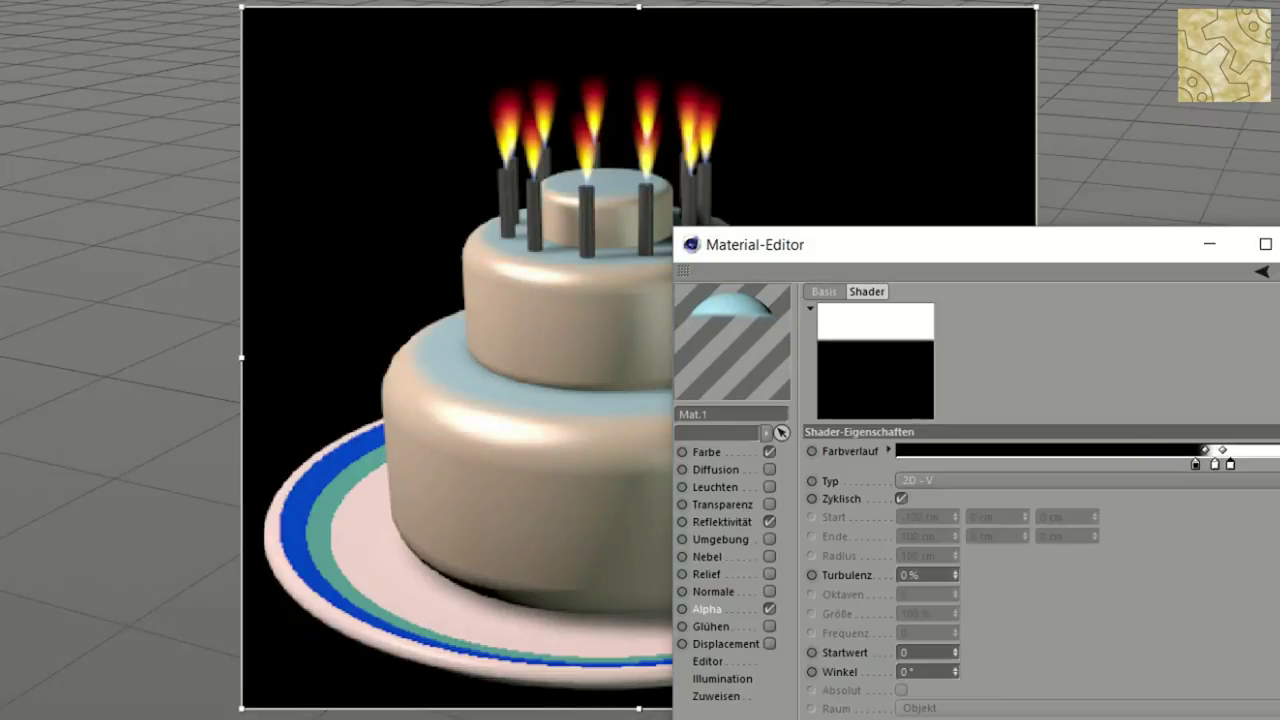
mouse_move(1230, 464)
left_mouse_down()
mouse_move(1230, 500)
mouse_move(1138, 464)
left_mouse_up()
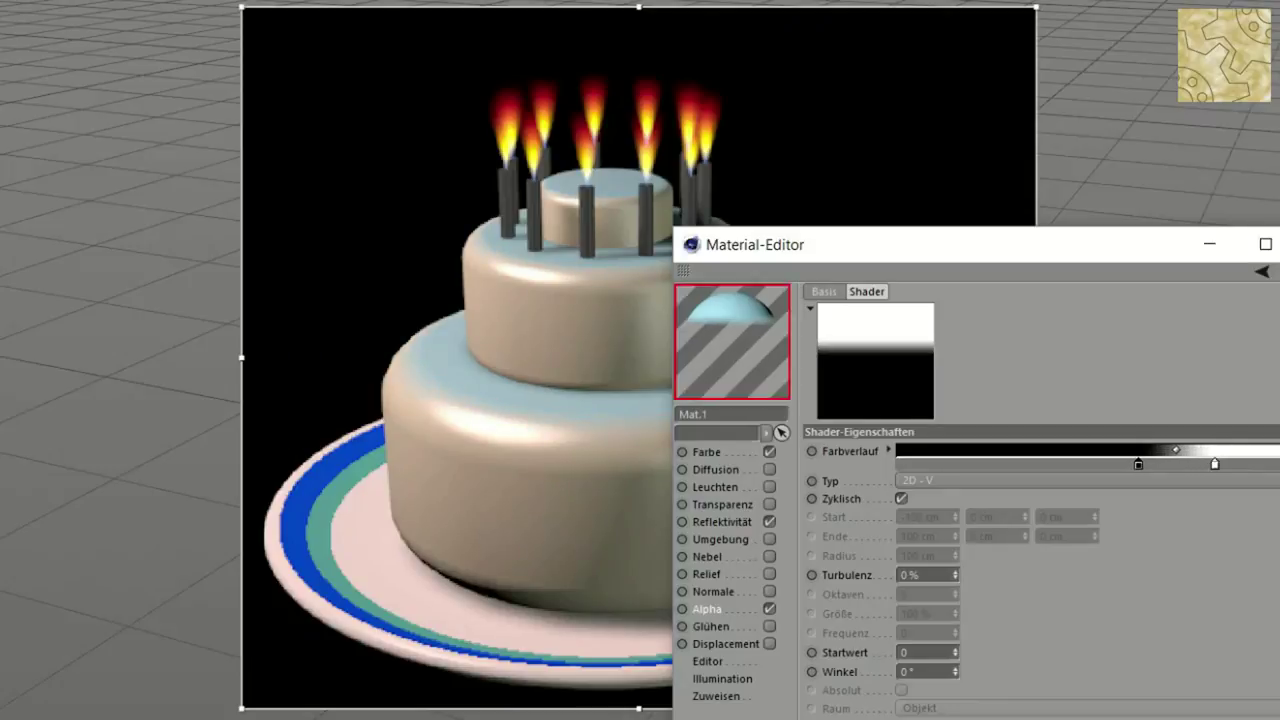
mouse_move(1215, 464)
left_mouse_down()
mouse_move(1114, 464)
mouse_move(1126, 464)
left_mouse_up()
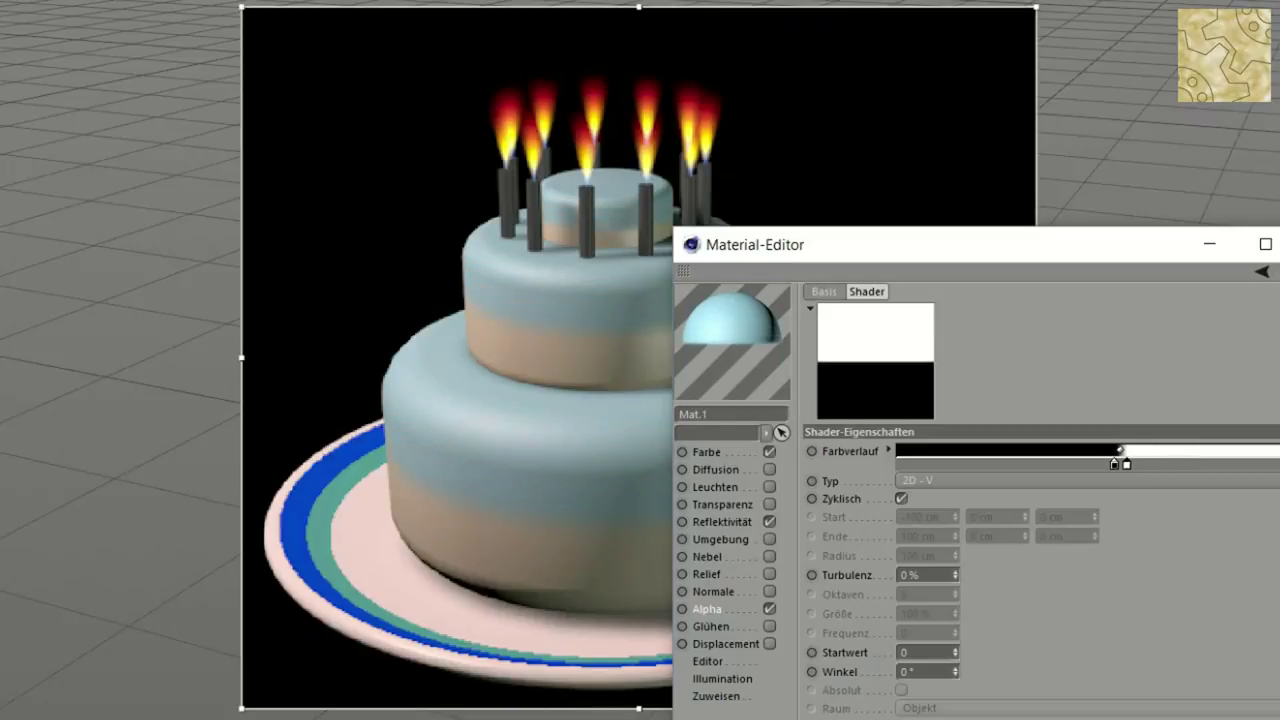
Add turbulence to the gradient, trying 15% and 26%, and adjust where the ragged edge falls
double_click(920, 575)
type("2")
key("BackSpace")
type("15")
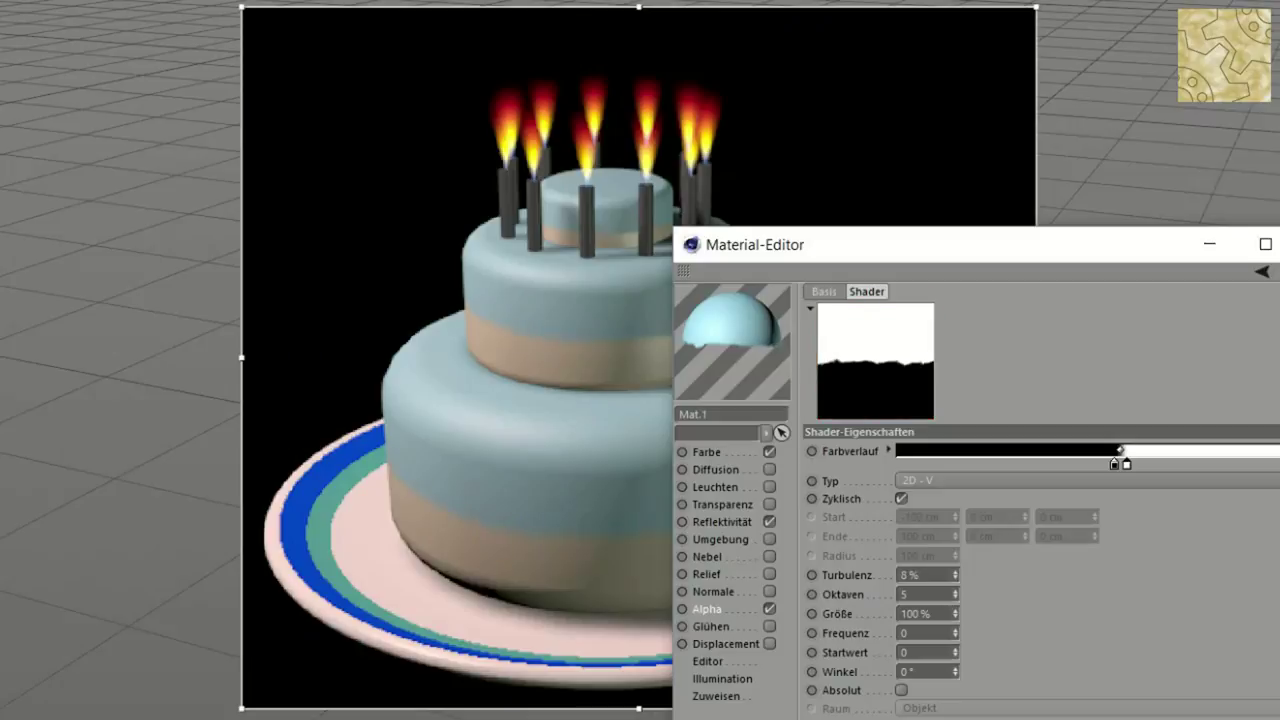
key("Return")
type("26")
left_click_drag(1127, 464, 1164, 464)
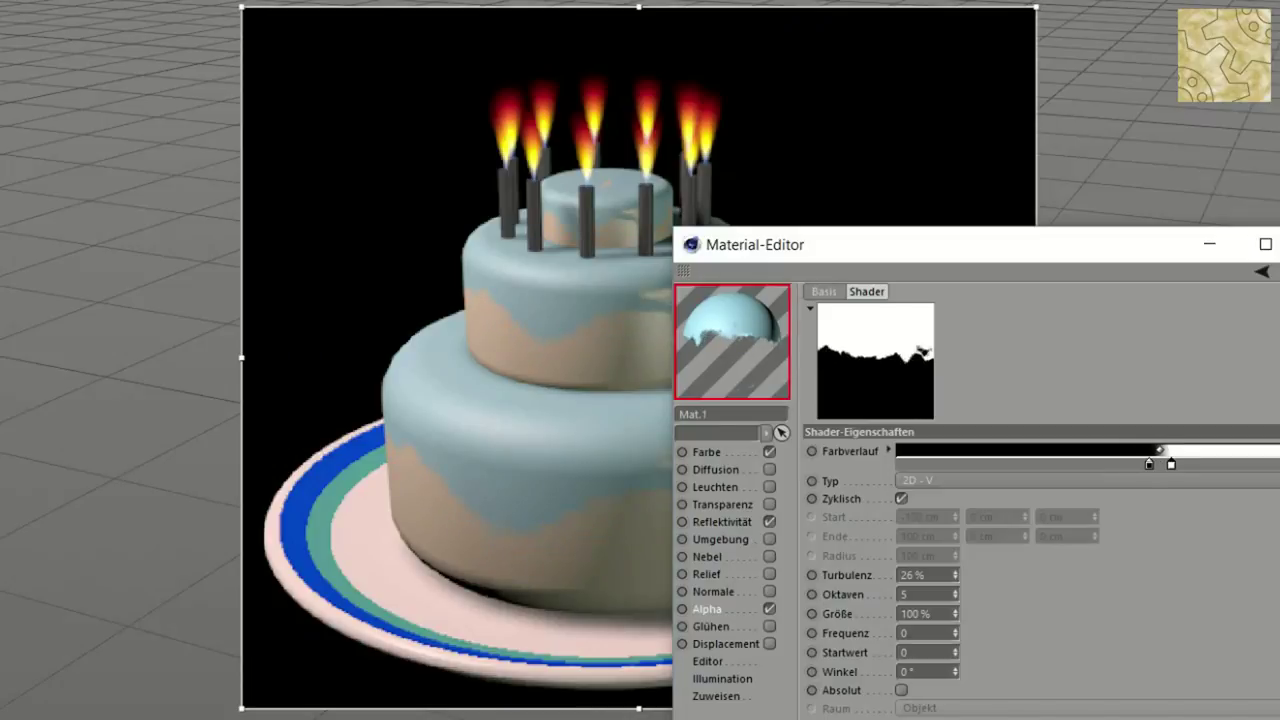
left_click_drag(1035, 257, 1145, 225)
Set the noise seed (Startwert) to 2 and turbulence to 24%, keeping the right knot at the end
left_click(1016, 620)
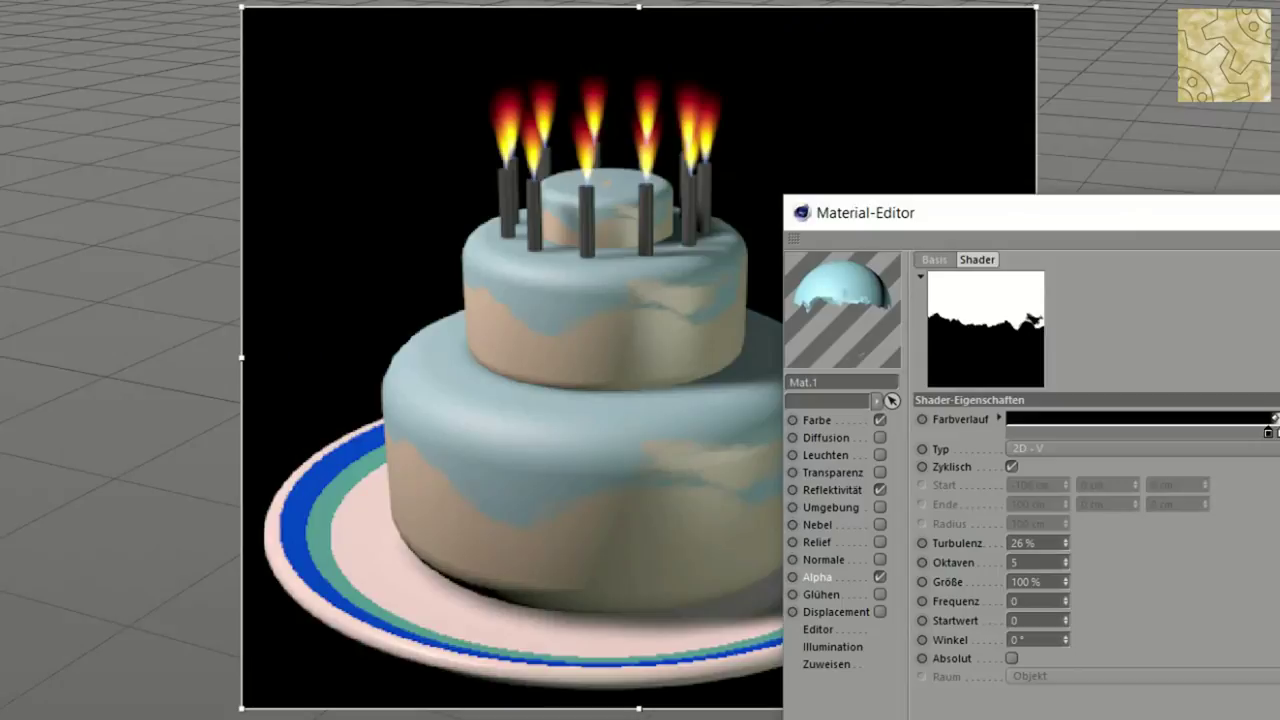
type("1")
key("Return")
type("2")
key("Return")
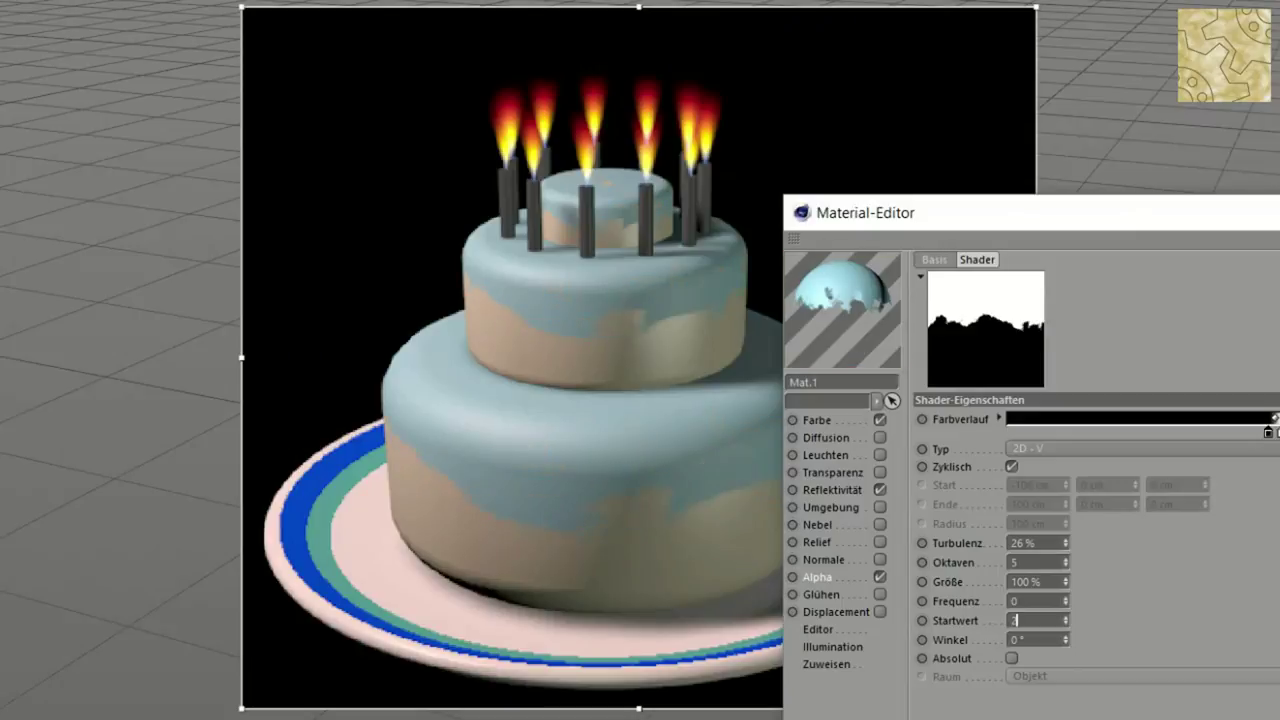
left_click(1030, 543)
type("24")
key("Return")
left_click_drag(1273, 418, 1261, 418)
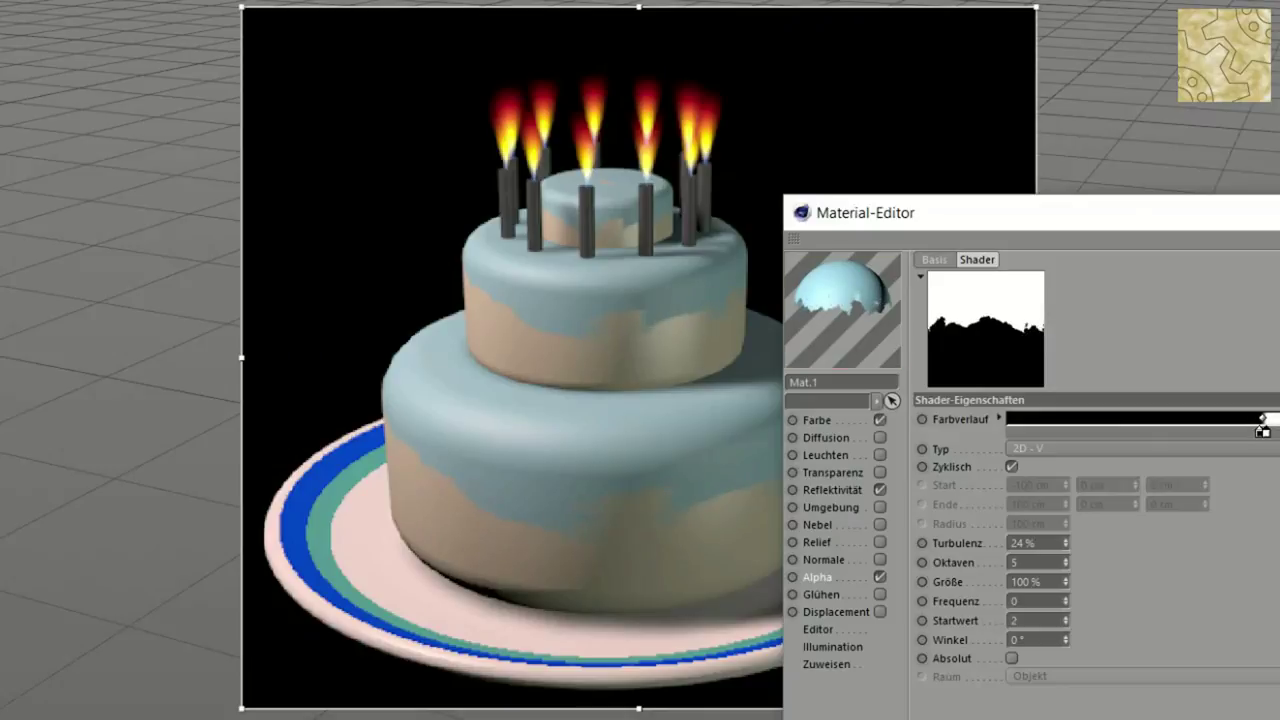
left_click_drag(1264, 419, 1262, 431)
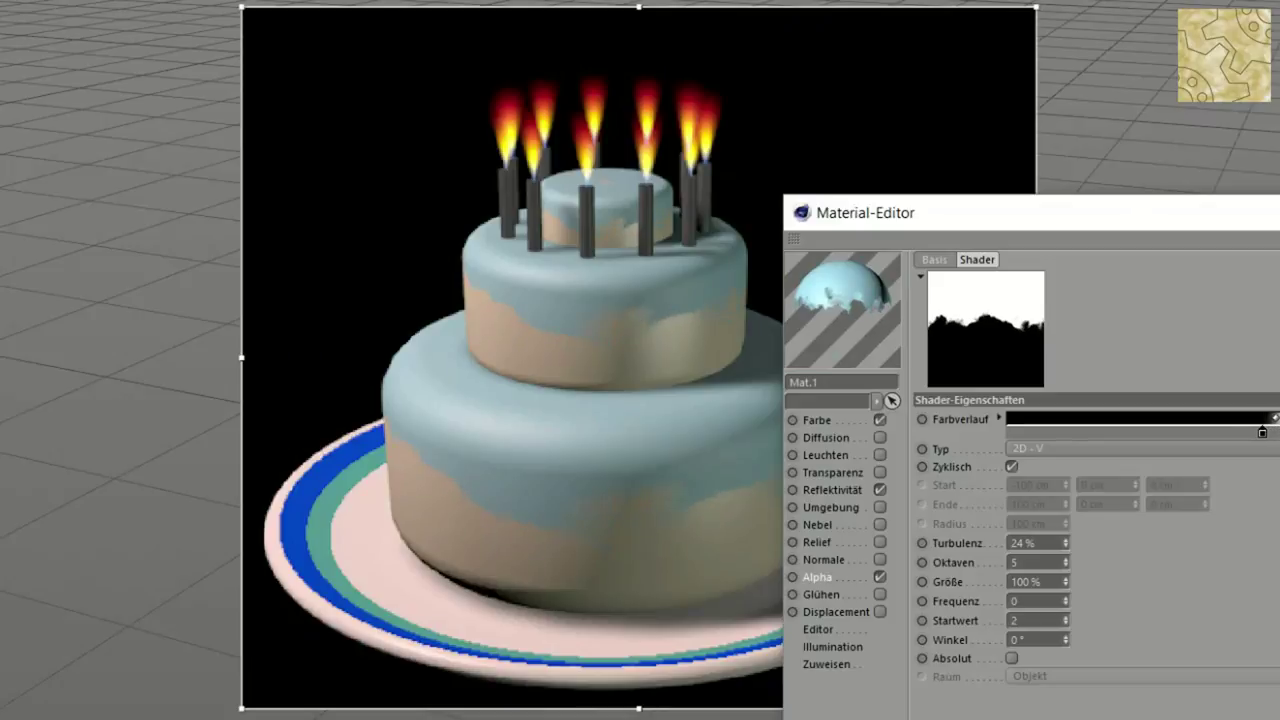
Set the noise size (Größe) to 25% and add a knot near the gradient's right end
double_click(1034, 581)
type("91")
key("Return")
type("79")
key("Return")
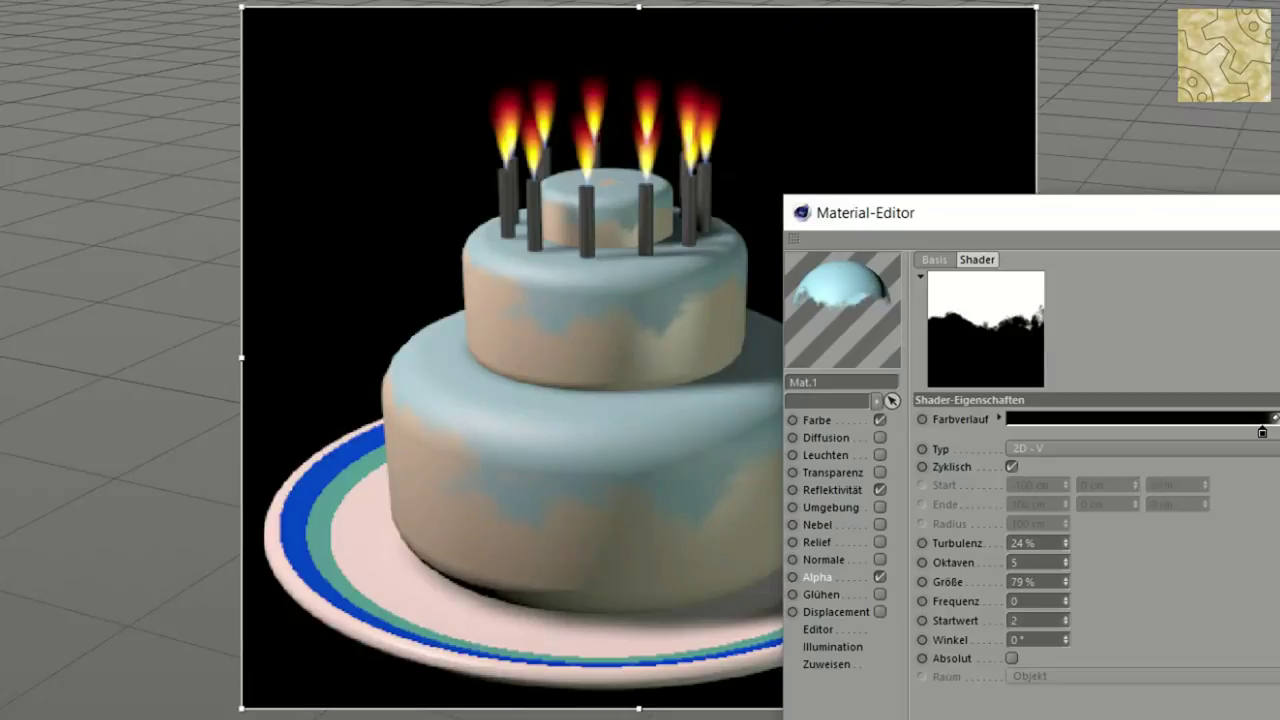
type("50")
key("Return")
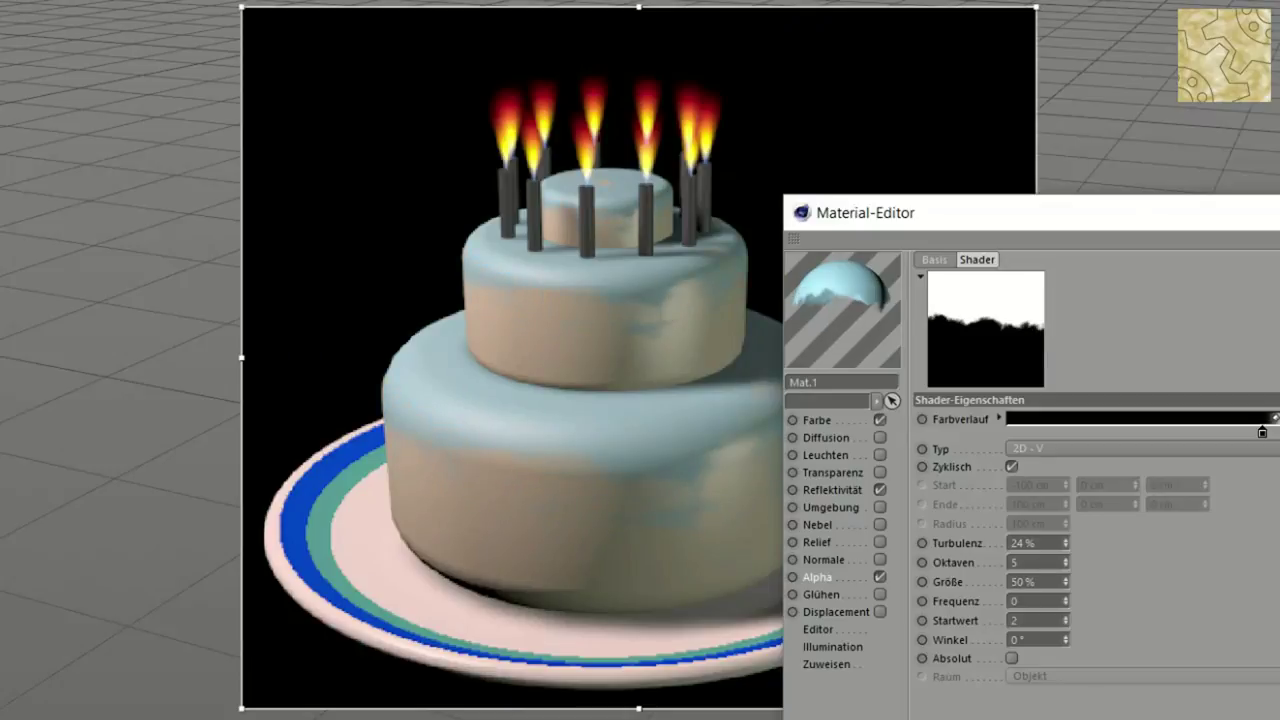
type("25")
key("Return")
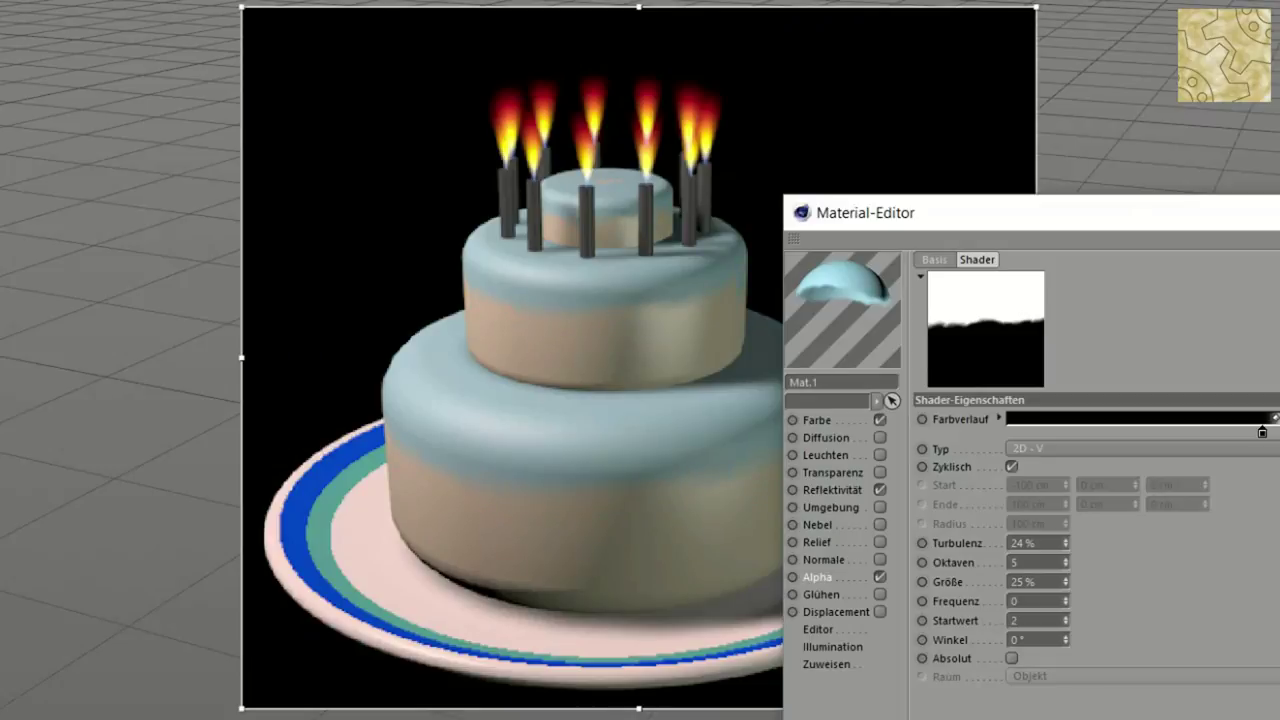
left_click(1271, 431)
left_click_drag(1264, 431, 1256, 431)
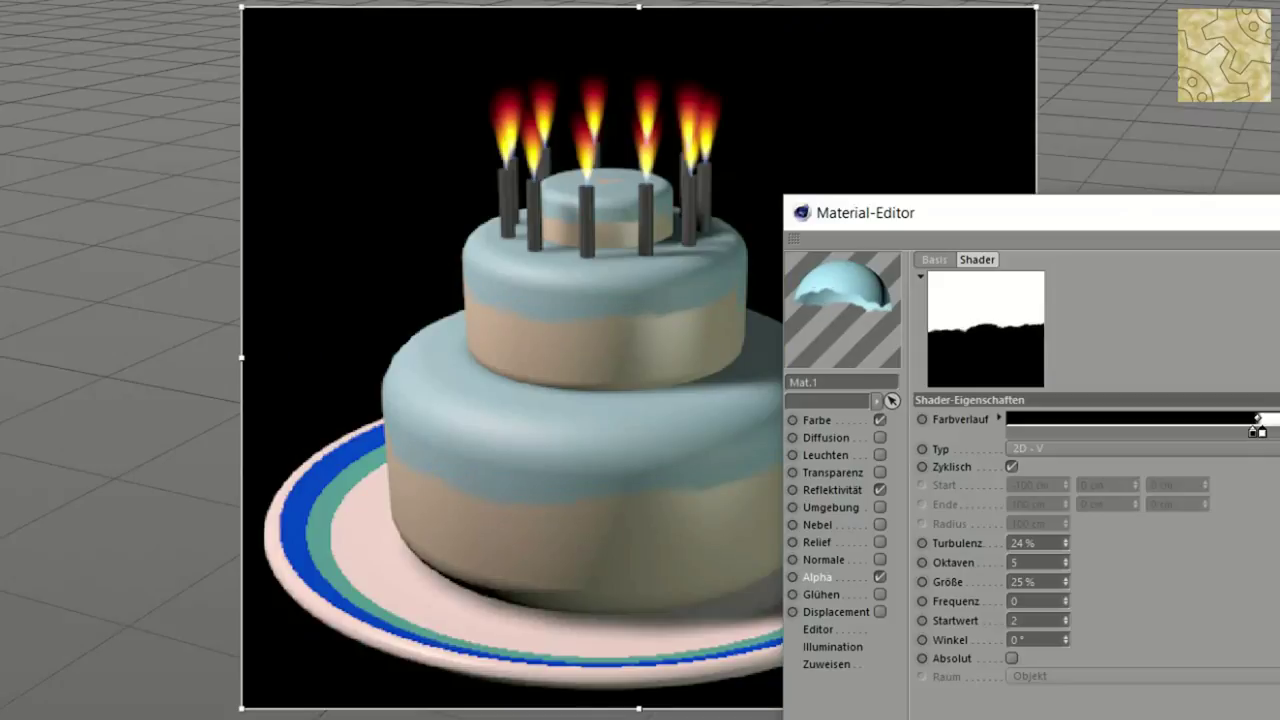
Make the right gradient knot white and nudge it slightly left
double_click(1258, 431)
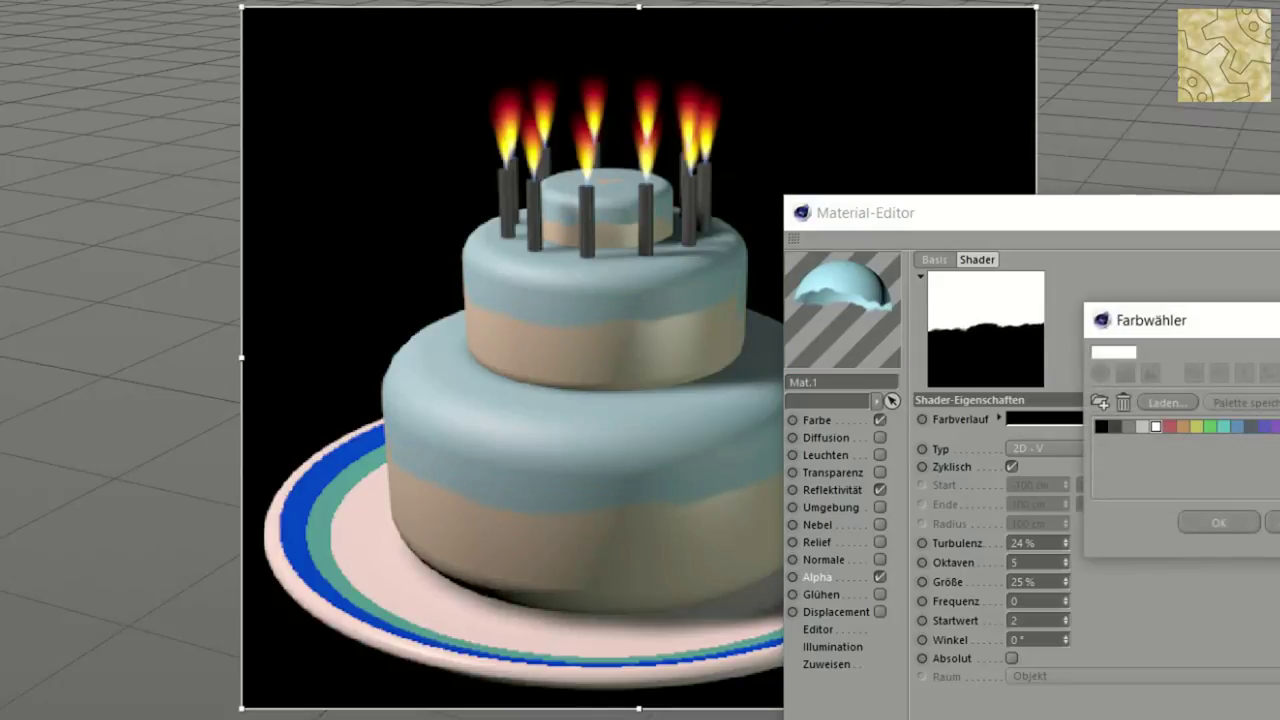
left_click(1272, 522)
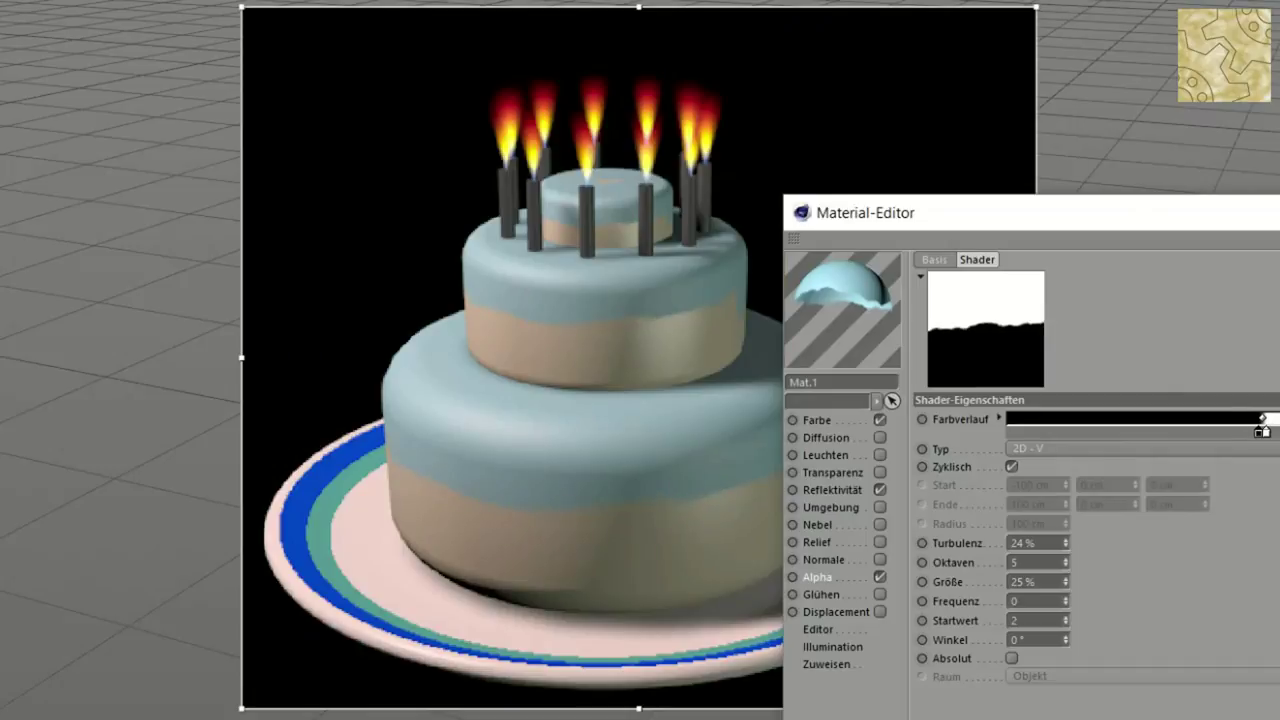
left_click(998, 418)
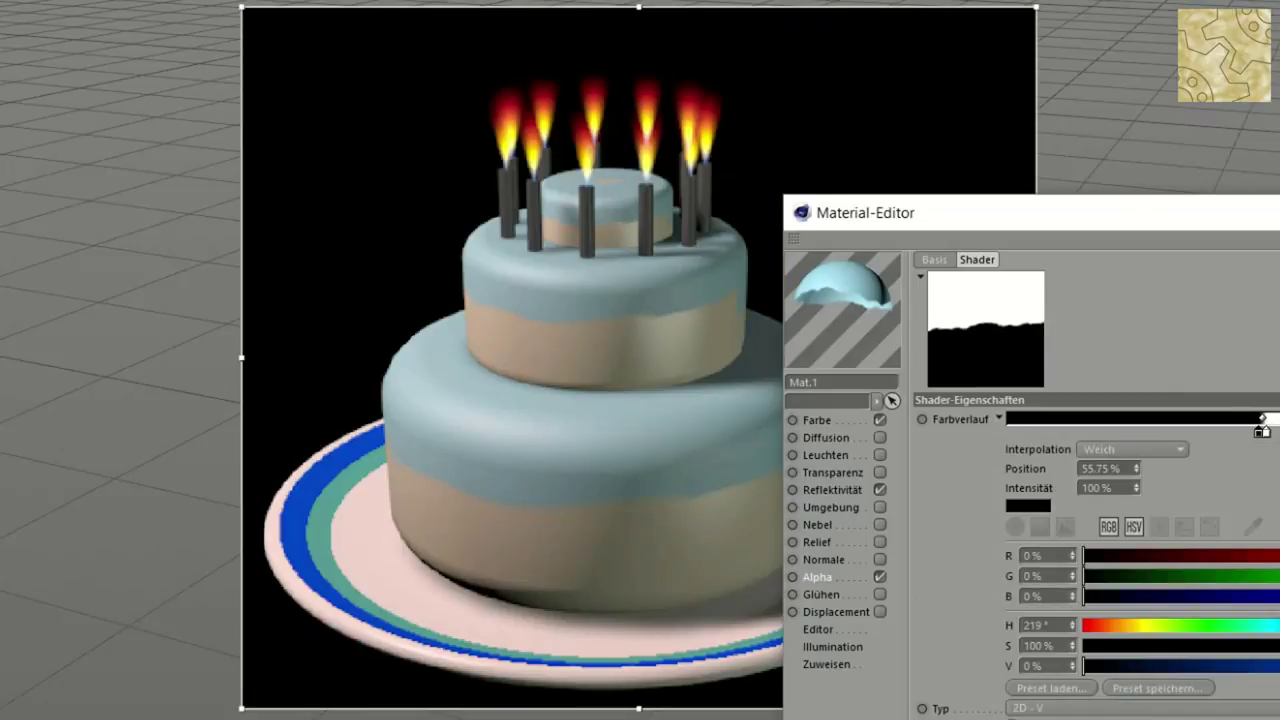
left_click(998, 418)
left_click_drag(1262, 431, 1256, 431)
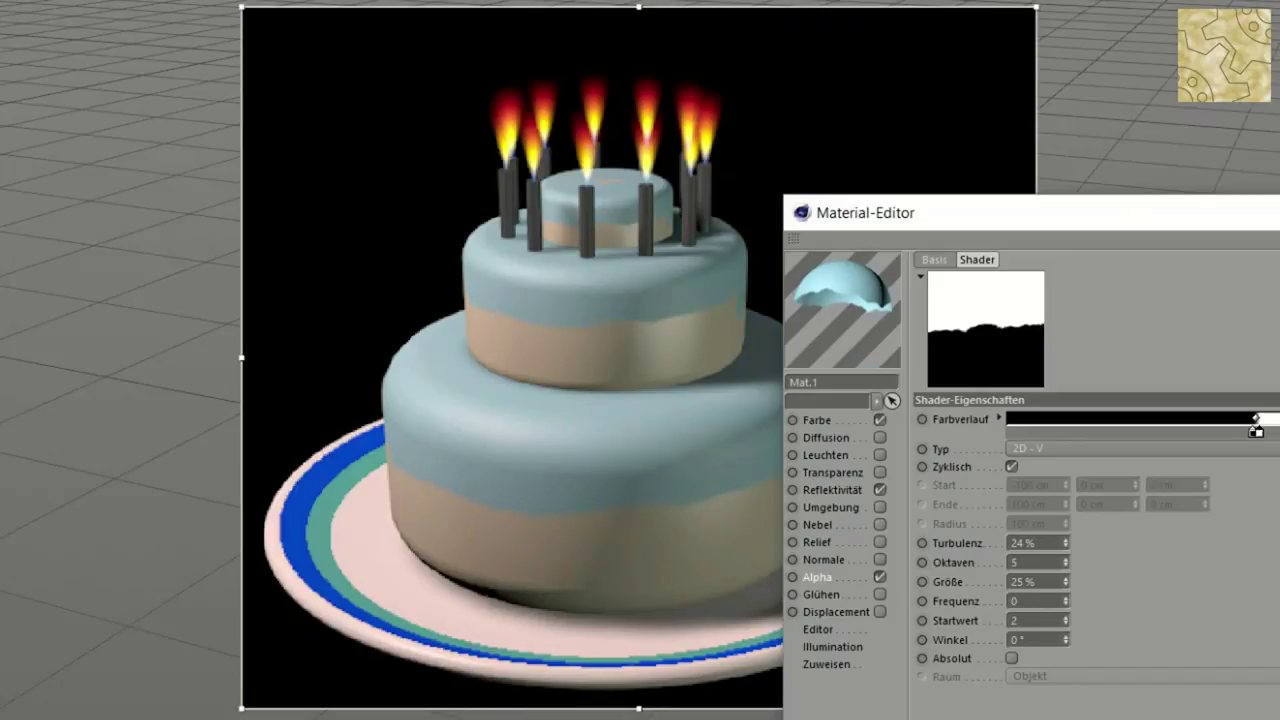
Give the icing's Glanzlicht - Standard layer a 23% width and 88% highlight strength
left_click(832, 489)
left_click(1082, 301)
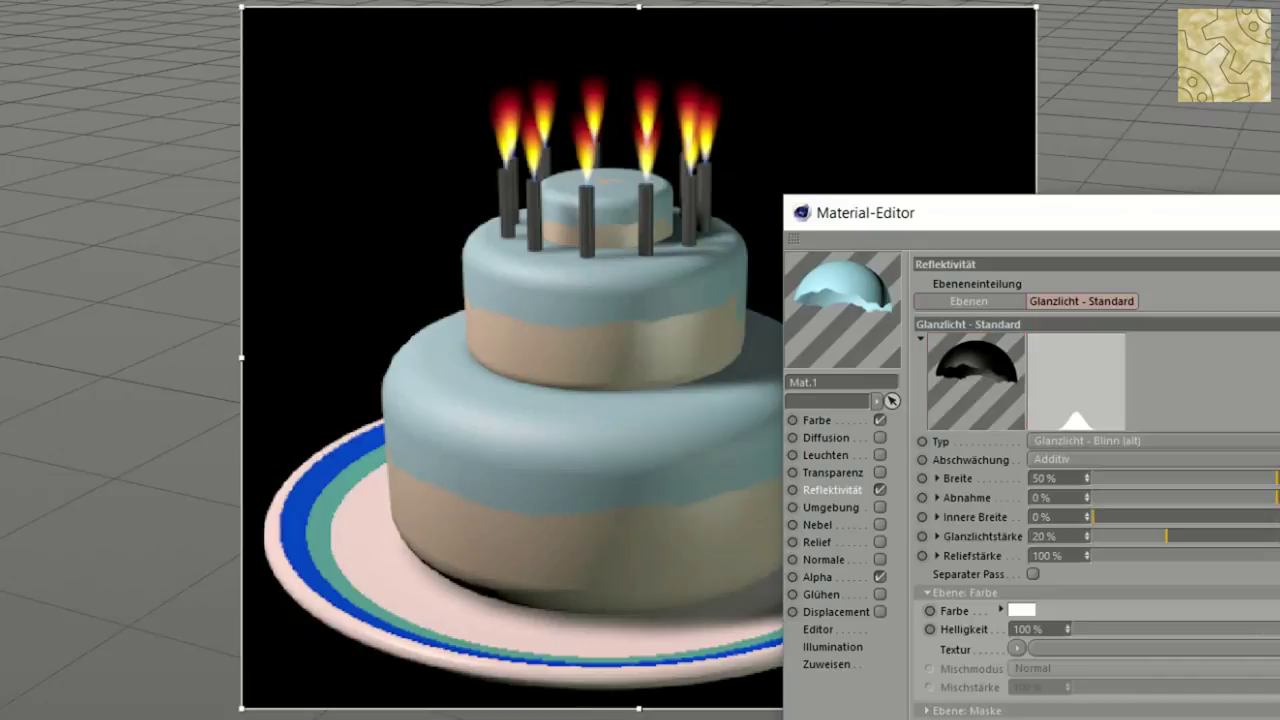
left_click_drag(1276, 478, 1279, 478)
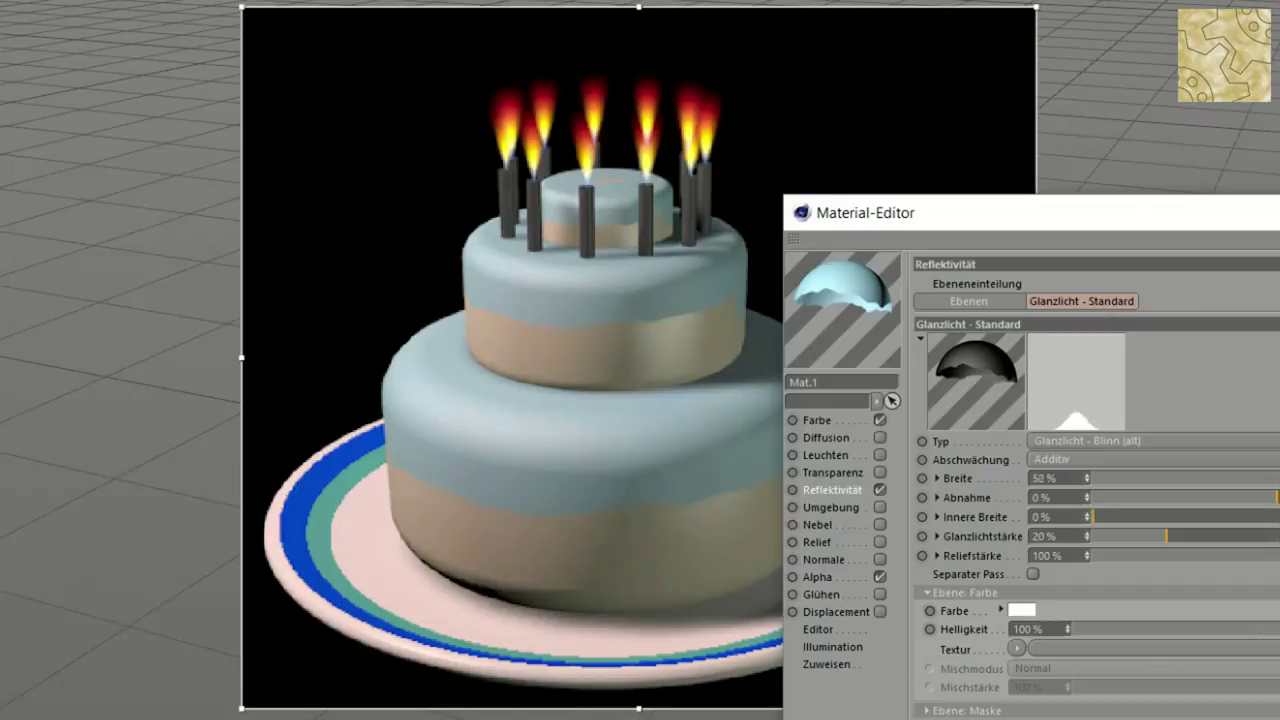
left_click_drag(1279, 478, 1202, 478)
left_click_drag(1166, 536, 1279, 536)
left_click_drag(1202, 478, 1177, 478)
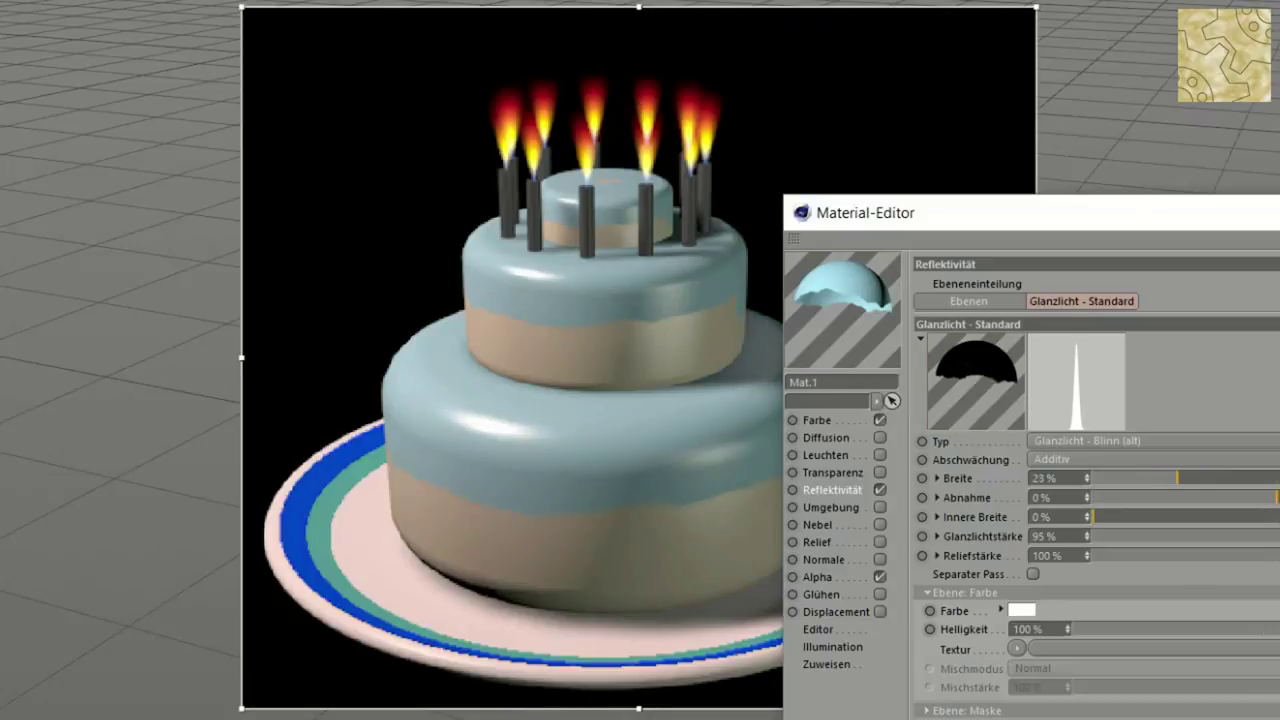
left_click_drag(1279, 536, 1279, 536)
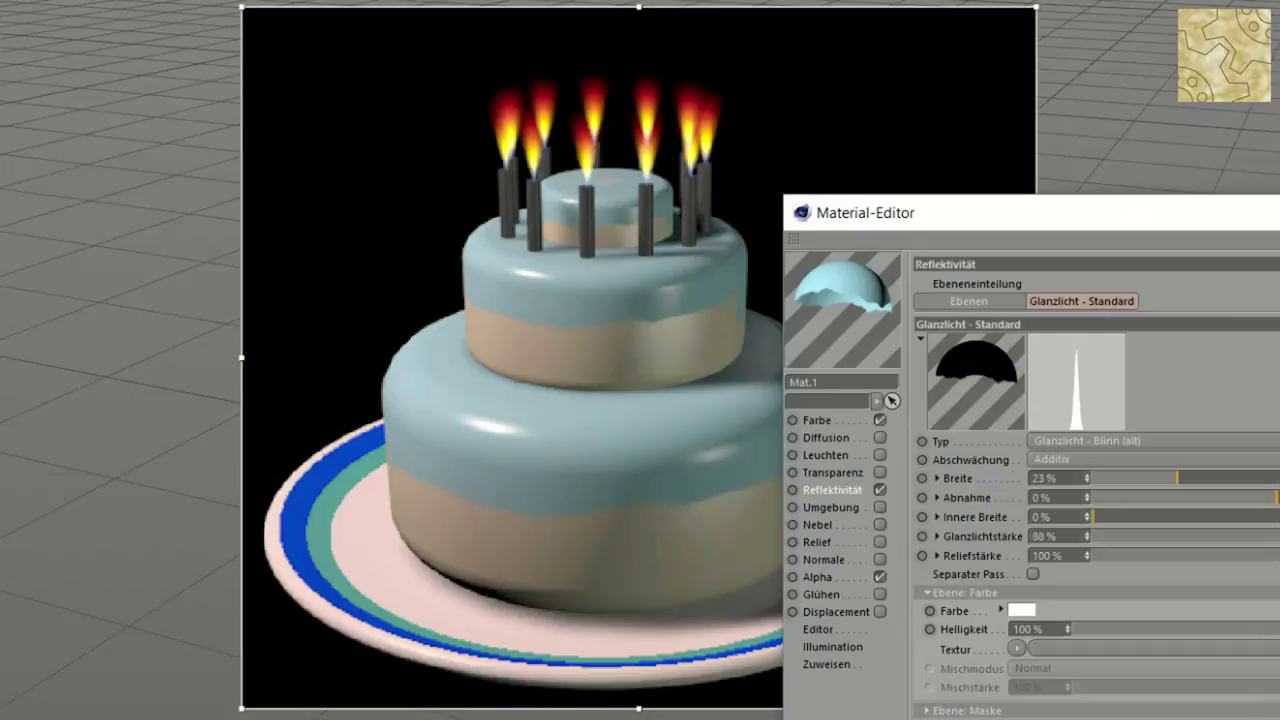
left_click(817, 577)
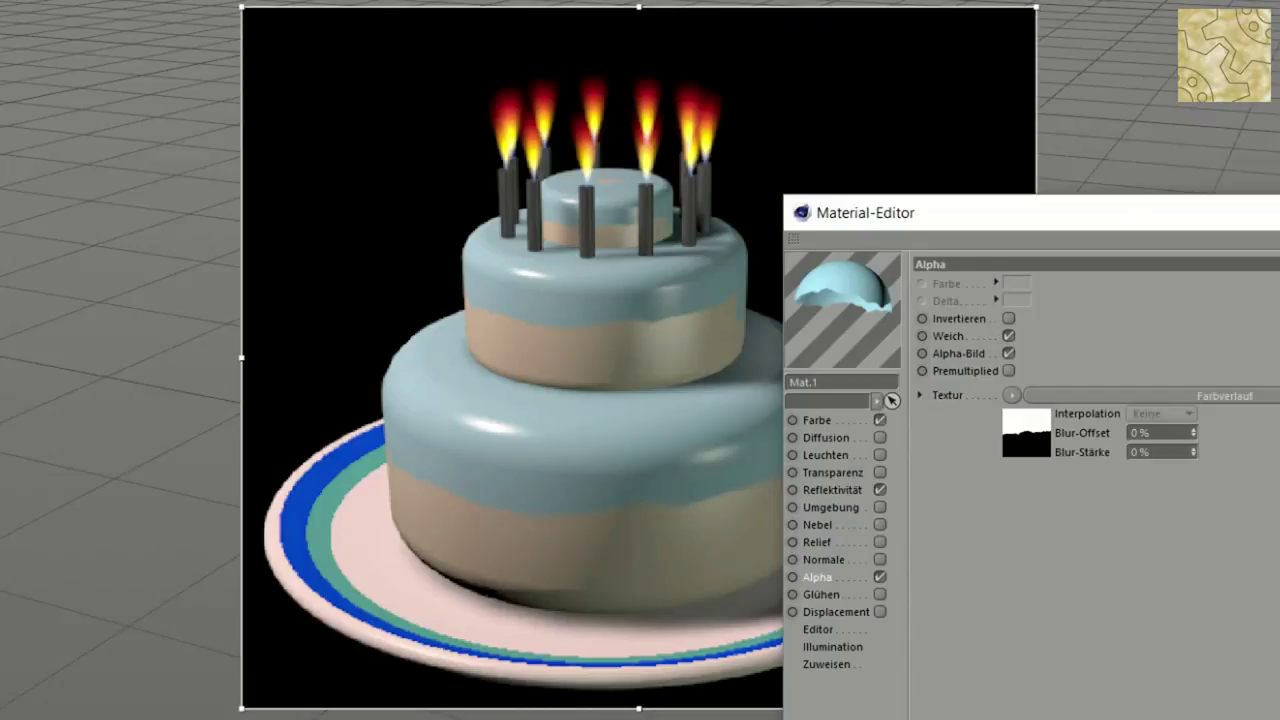
Raise the icing colour saturation to 45% at 100% value, hue 195°
left_click(817, 420)
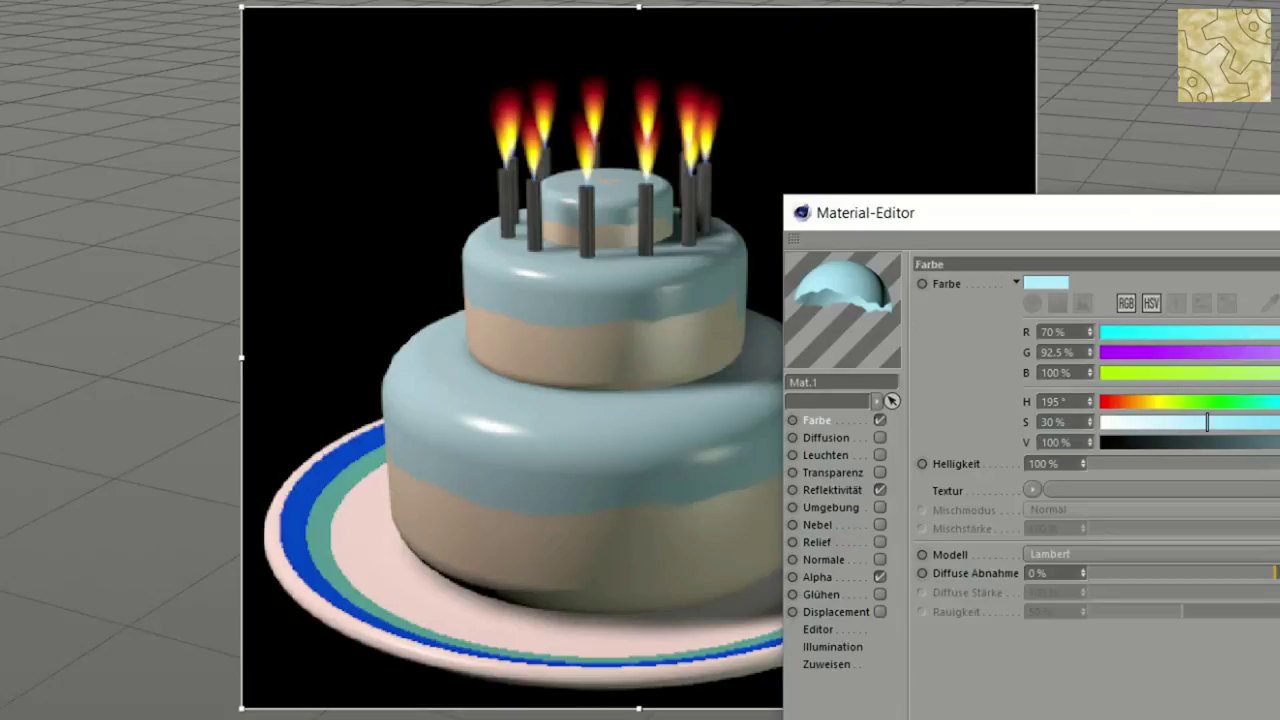
left_click_drag(950, 212, 1048, 251)
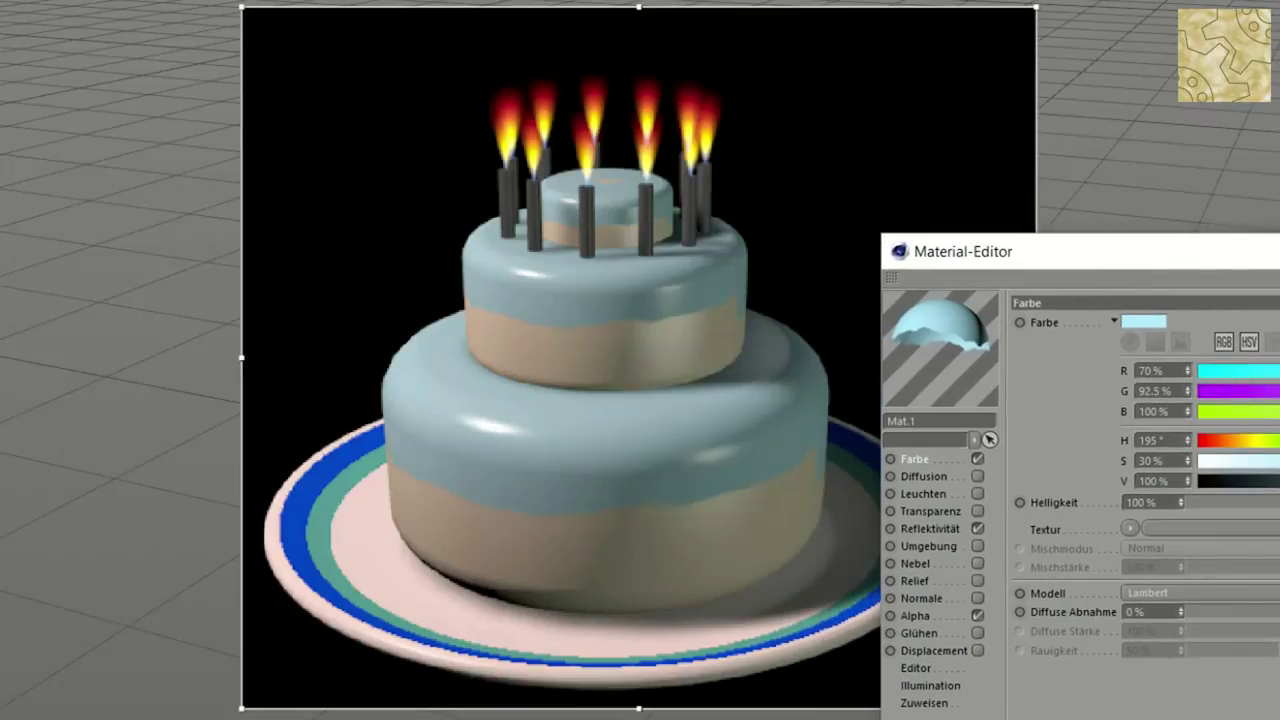
left_click_drag(1230, 460, 1270, 480)
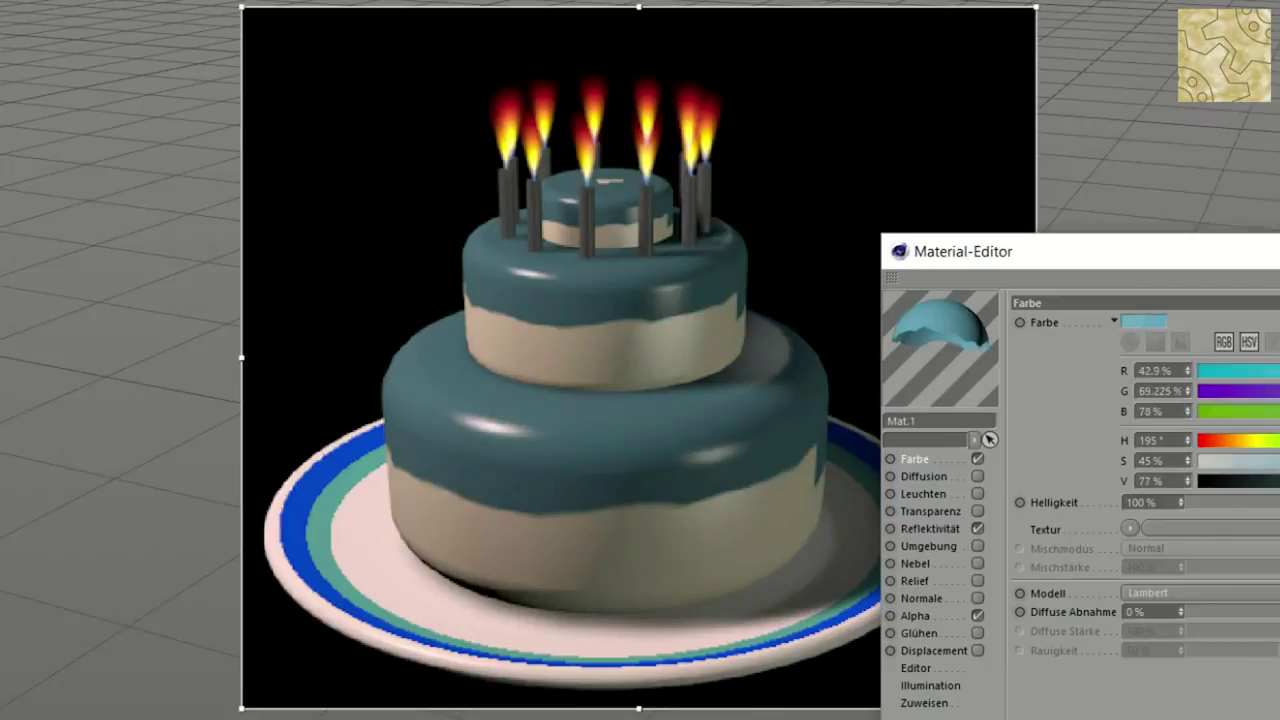
key("ctrl+z")
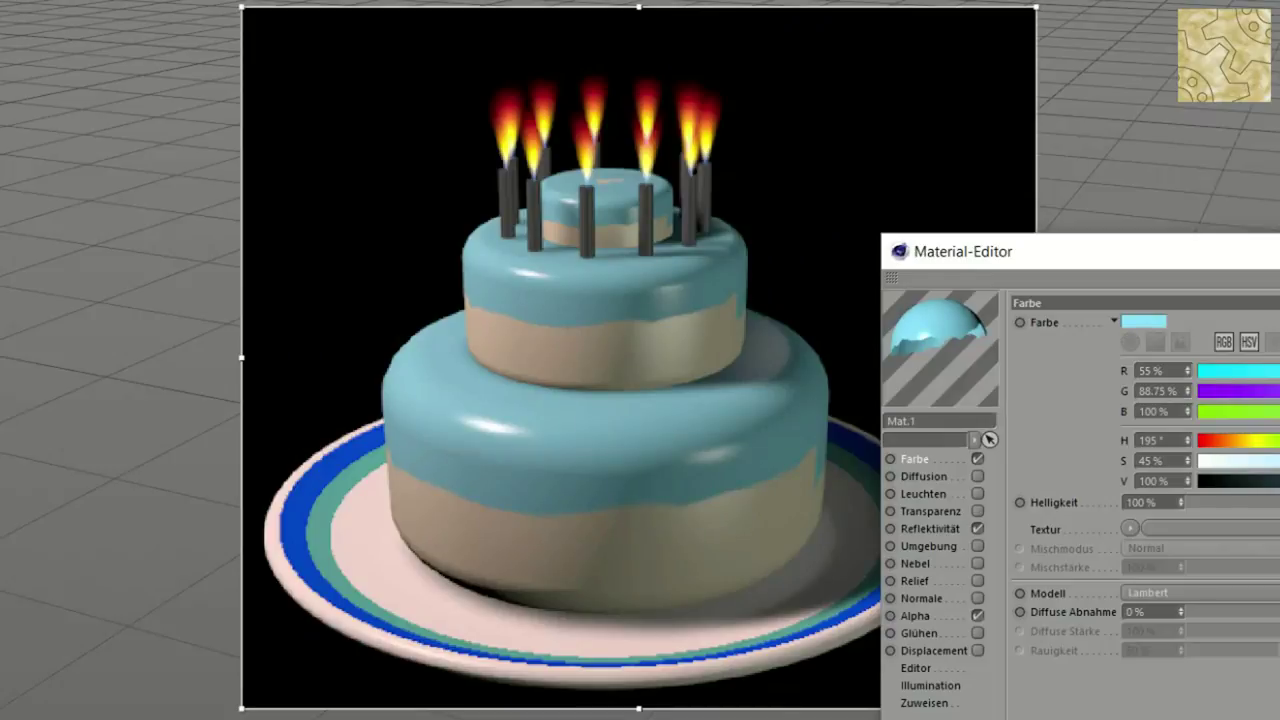
left_click(915, 615)
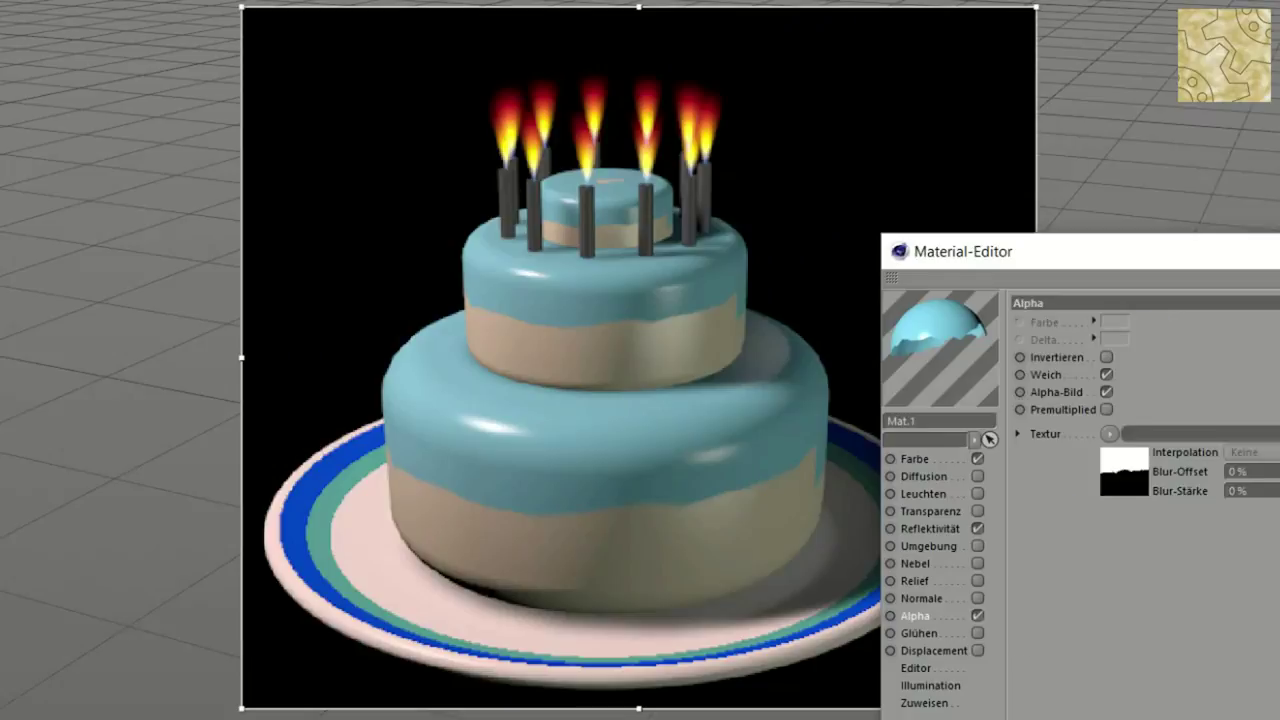
Set the alpha noise seed (Startwert) to 10, with Zyklisch toggled off and back on
left_click(1112, 455)
type("3")
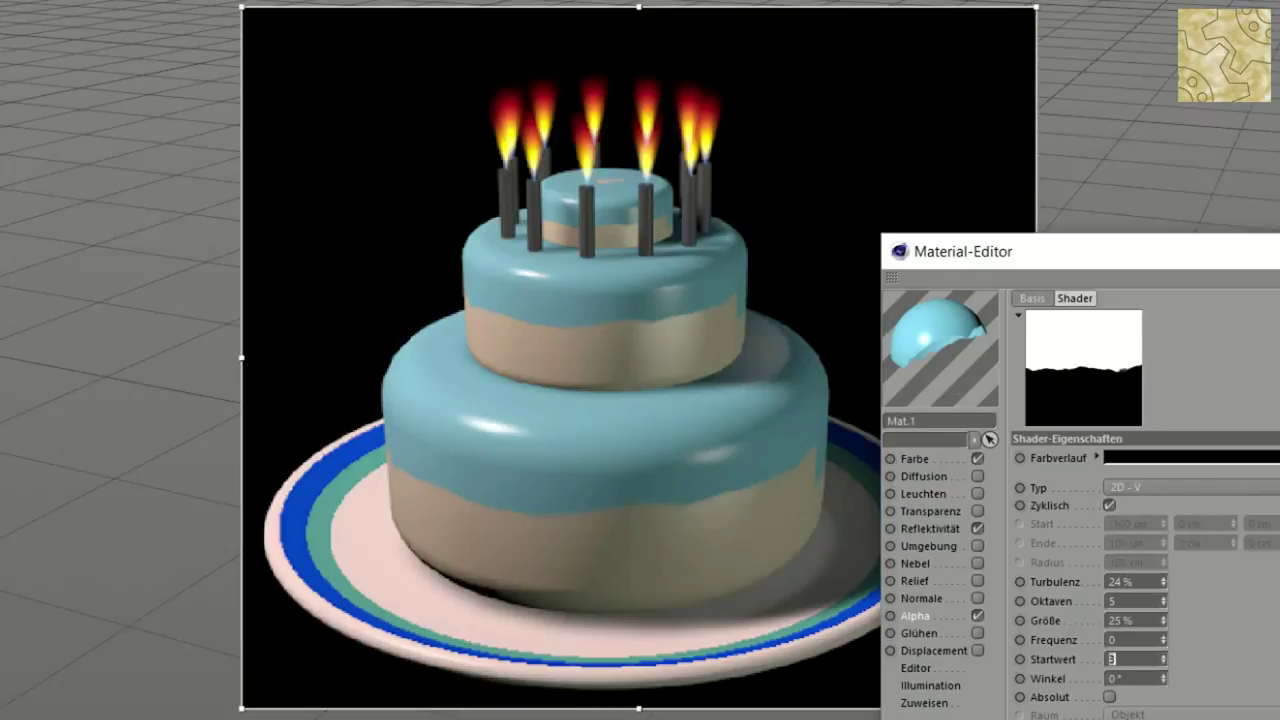
type("4")
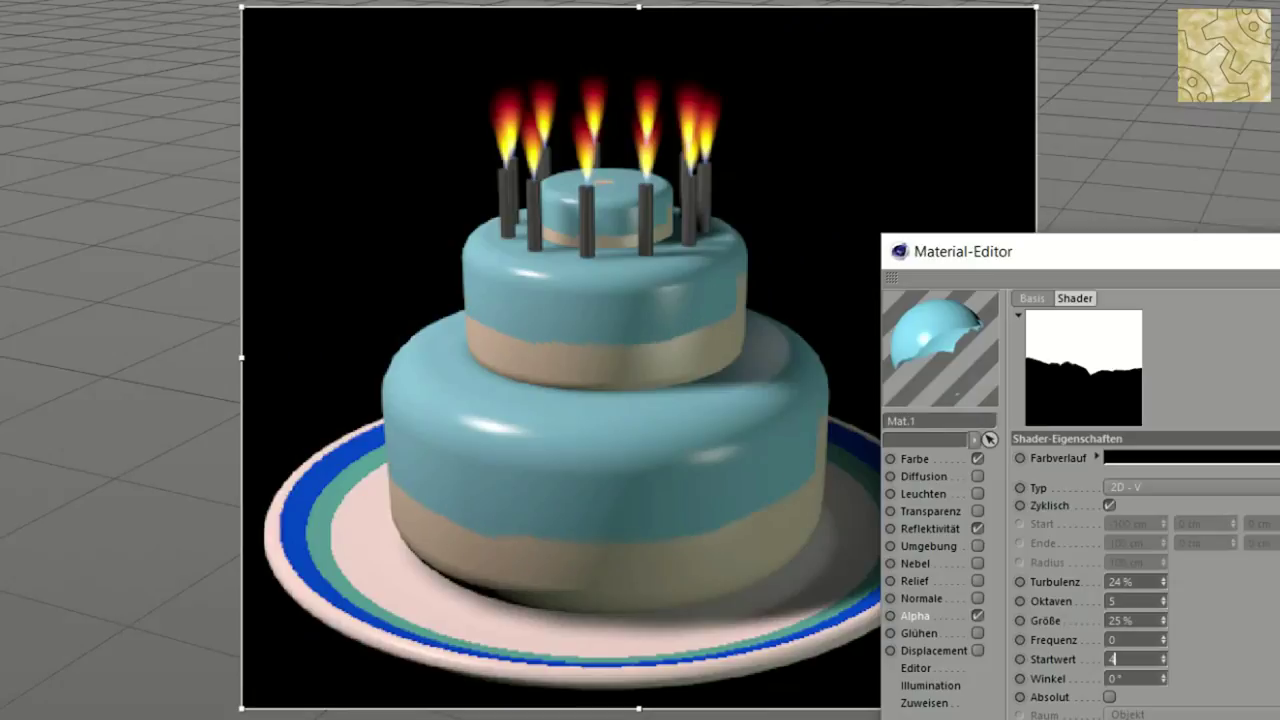
type("5")
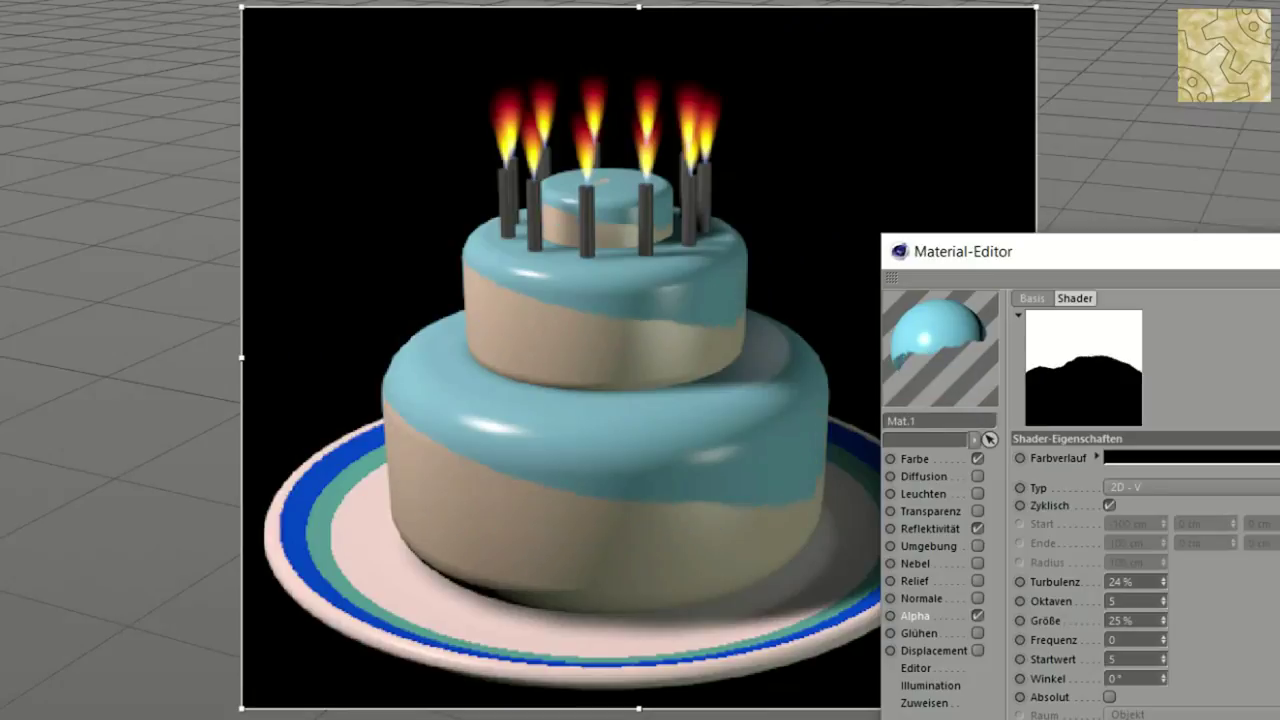
type("7")
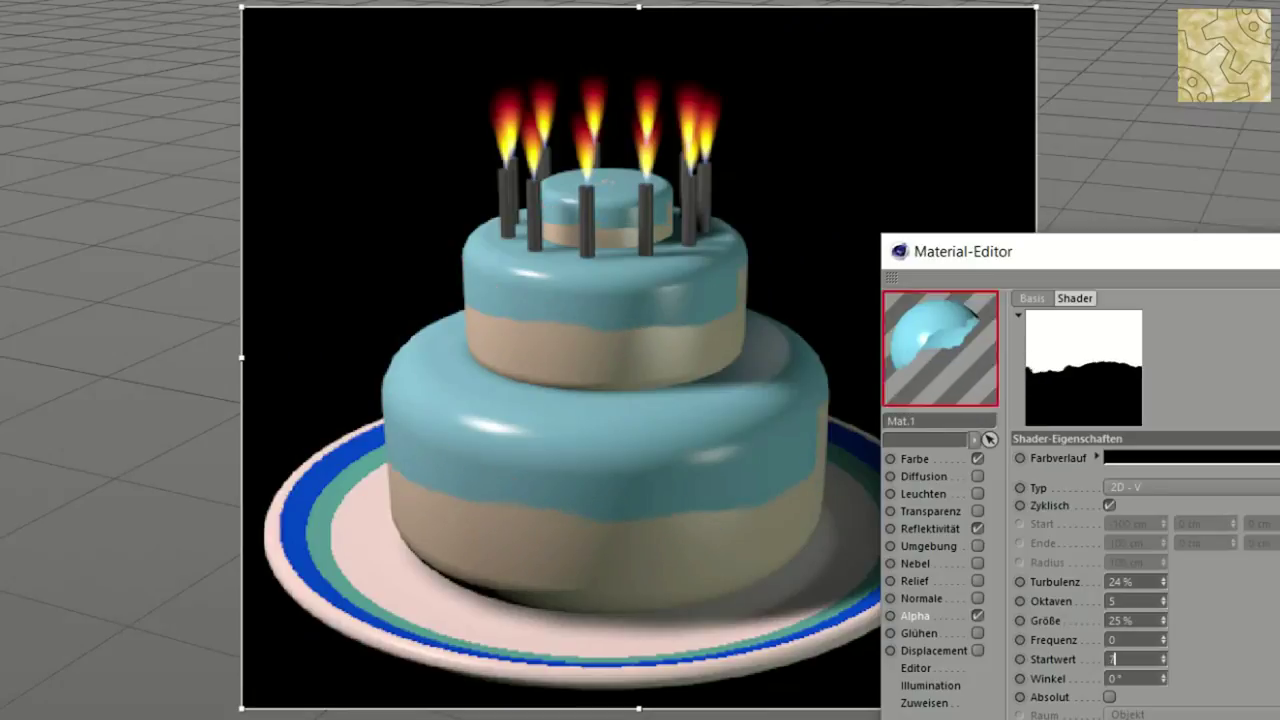
type("8")
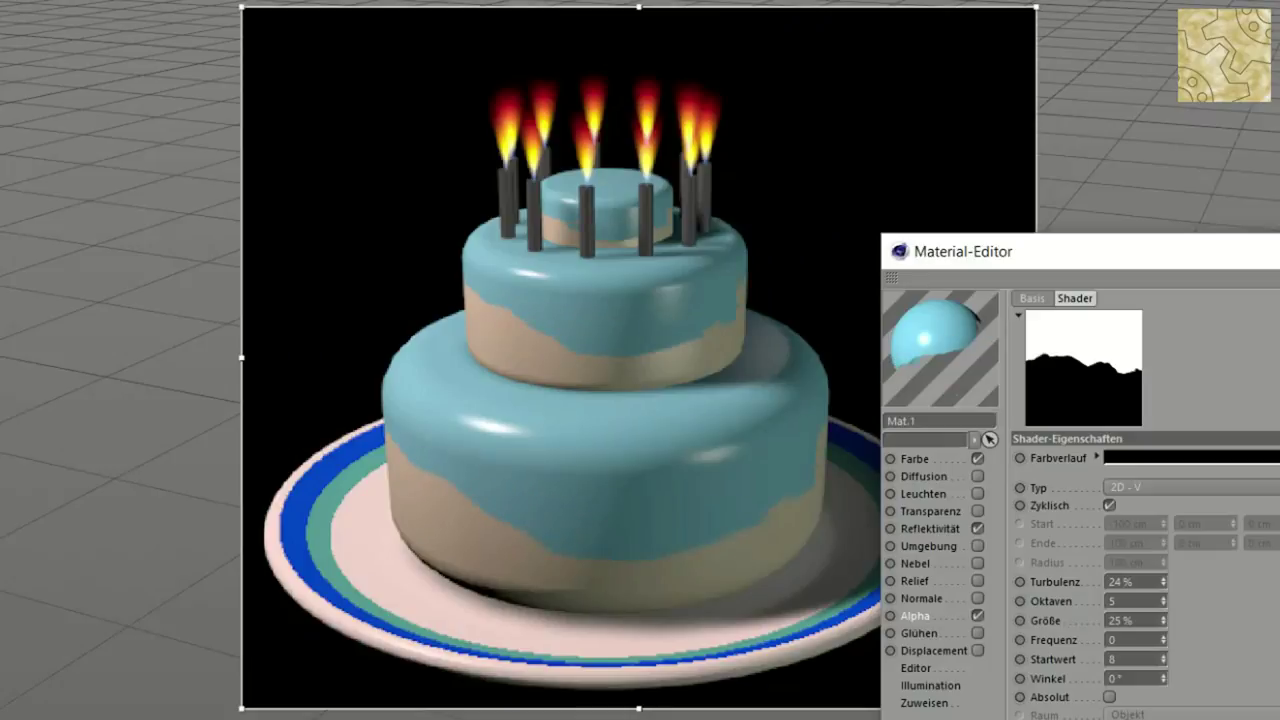
left_click(1109, 505)
left_click(1109, 505)
type("10")
left_click(1116, 678)
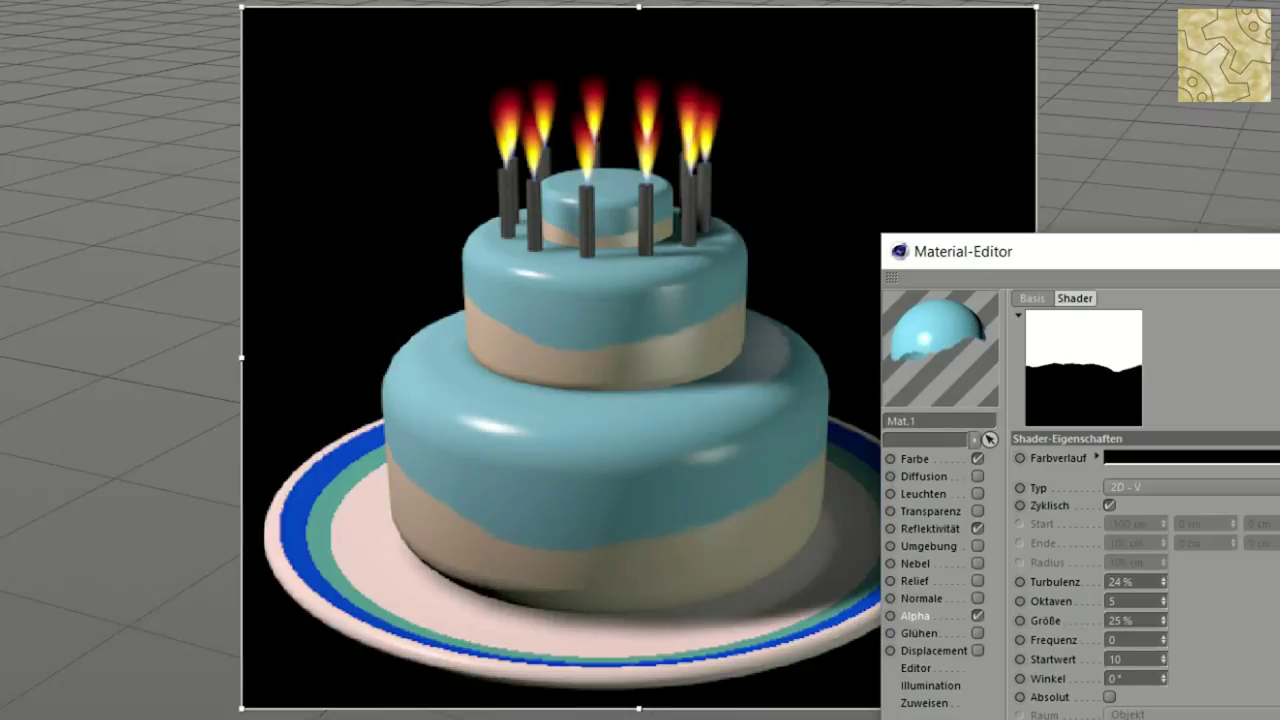
key("Return")
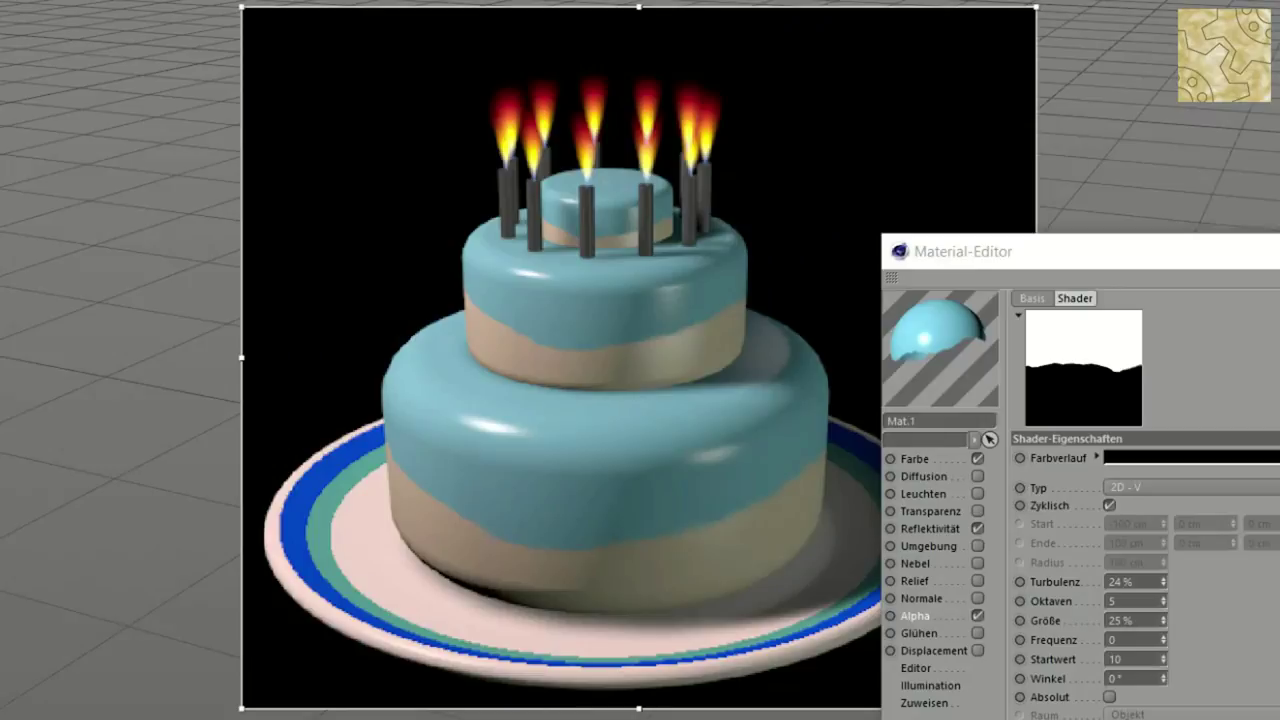
left_click_drag(1270, 252, 1003, 548)
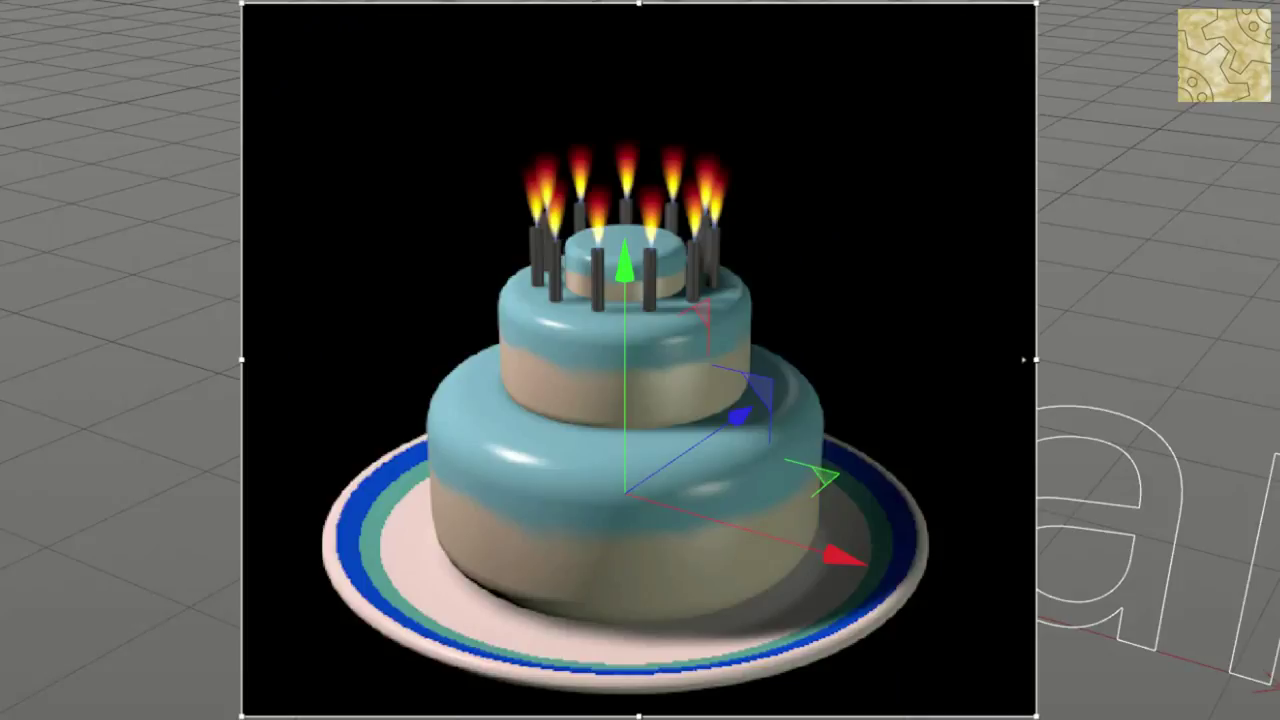
Extrude the thank-you text outline into solid letters with an Extrude NURBS and play the animation
key("Escape")
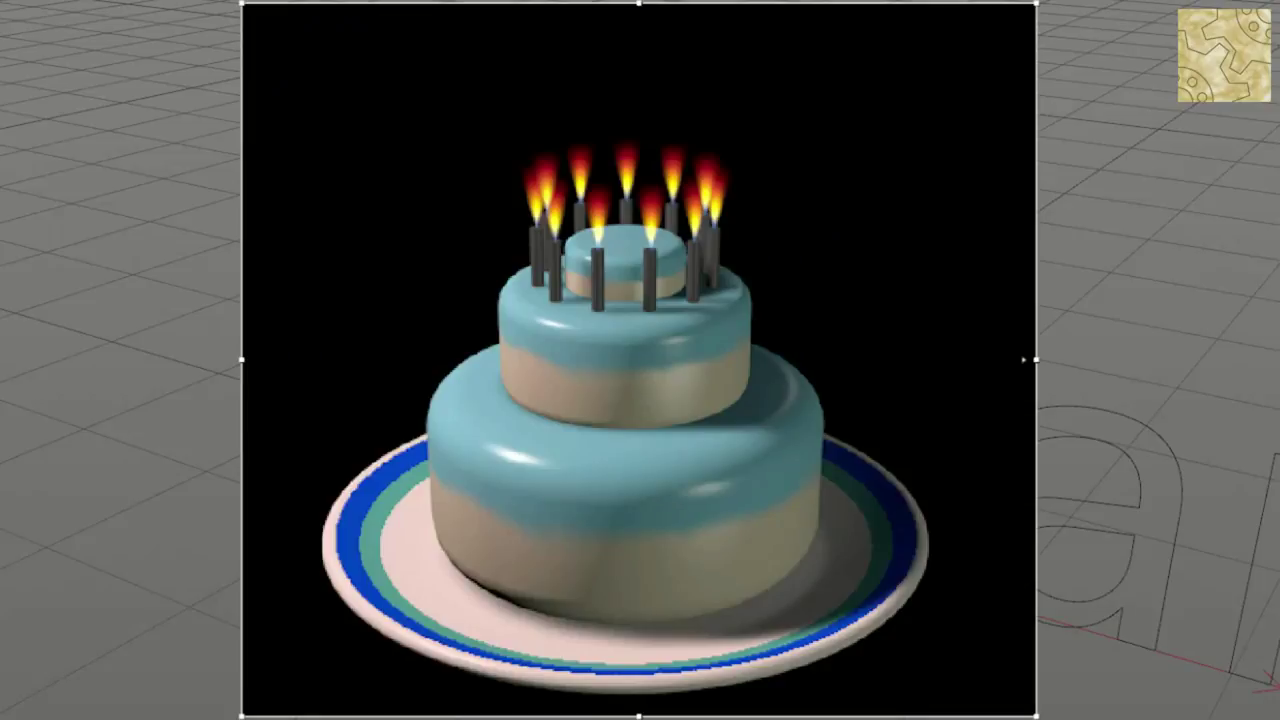
key("ctrl+z")
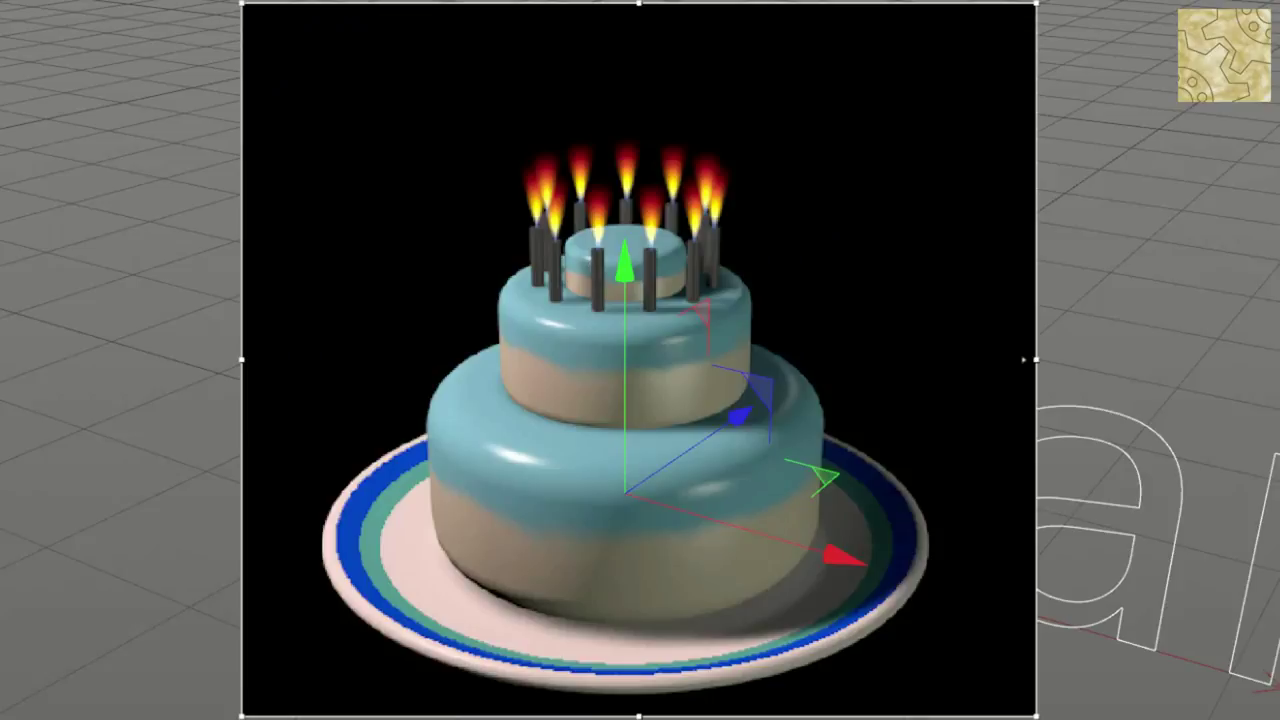
key("ctrl+z")
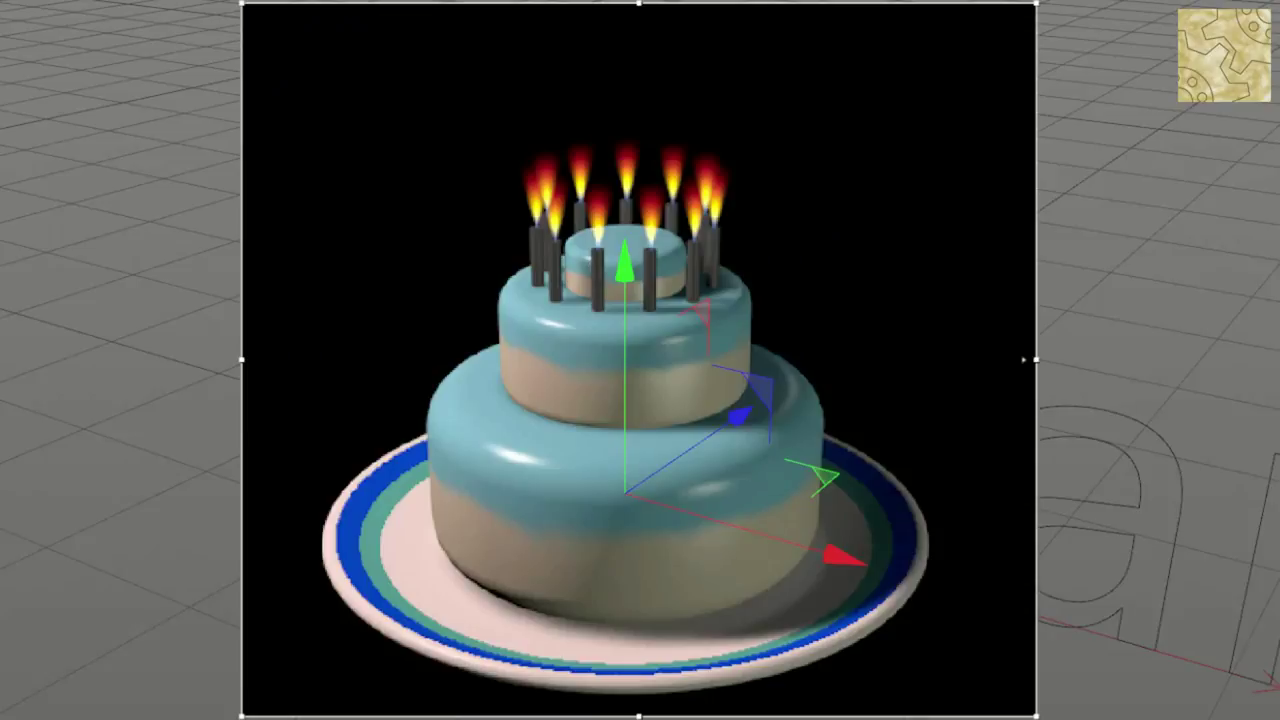
key("ctrl+z")
key("ctrl+z")
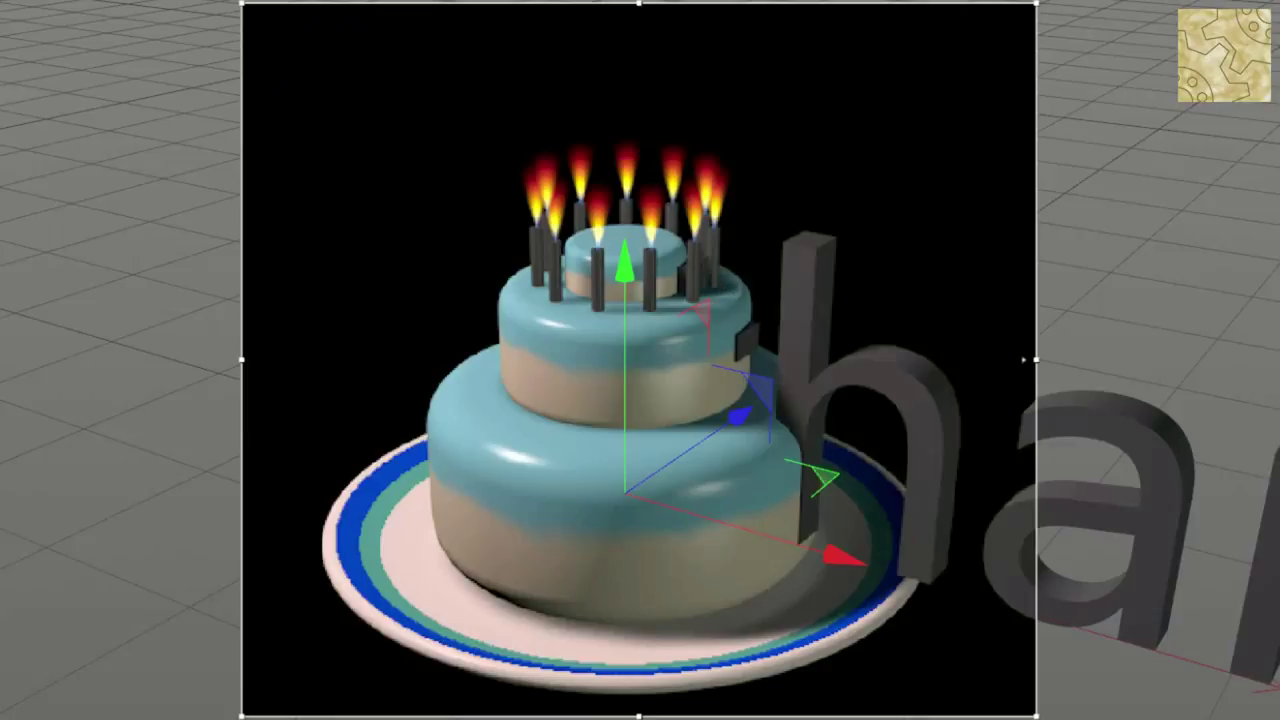
key("ctrl+z")
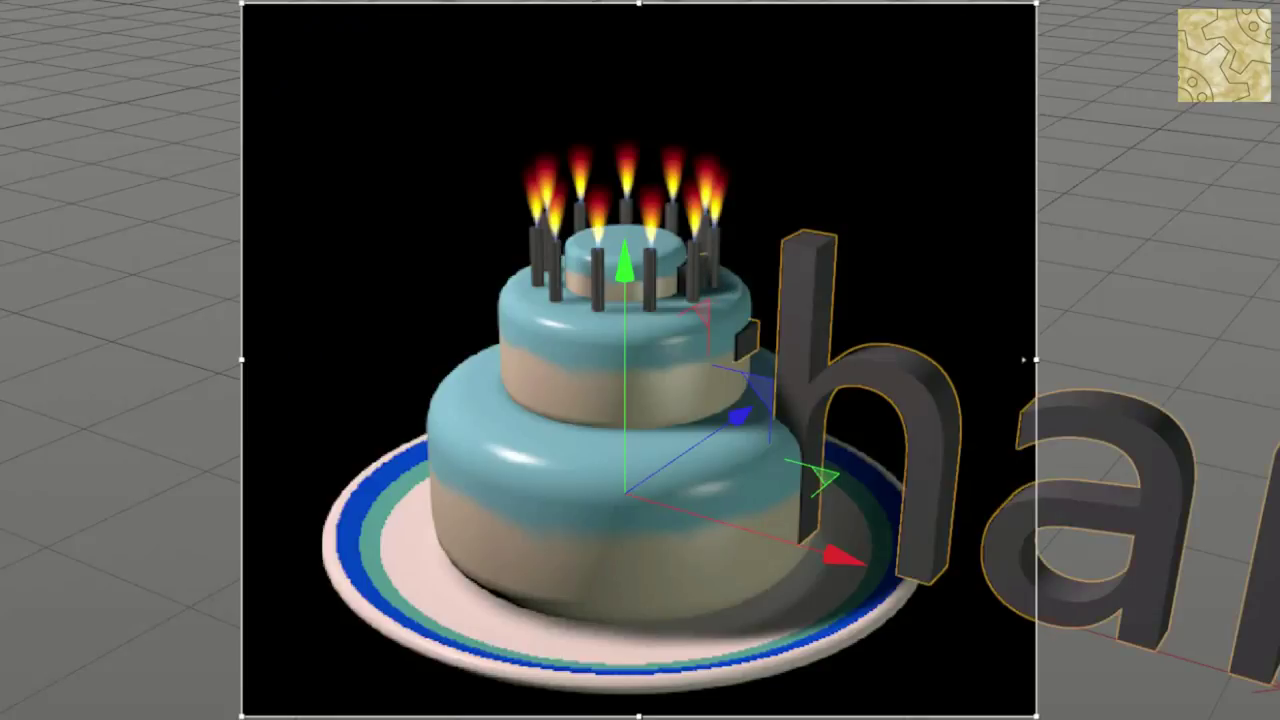
key("F8")
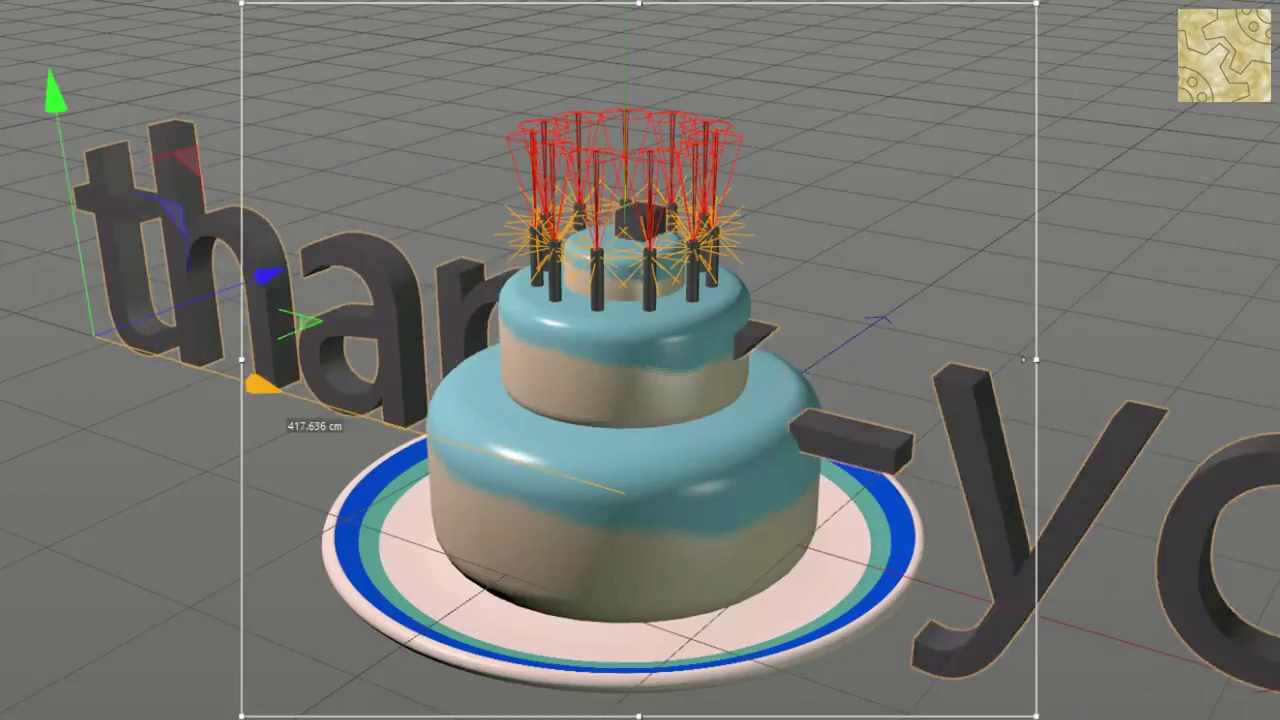
Stop the animation playback with F8
key("F8")
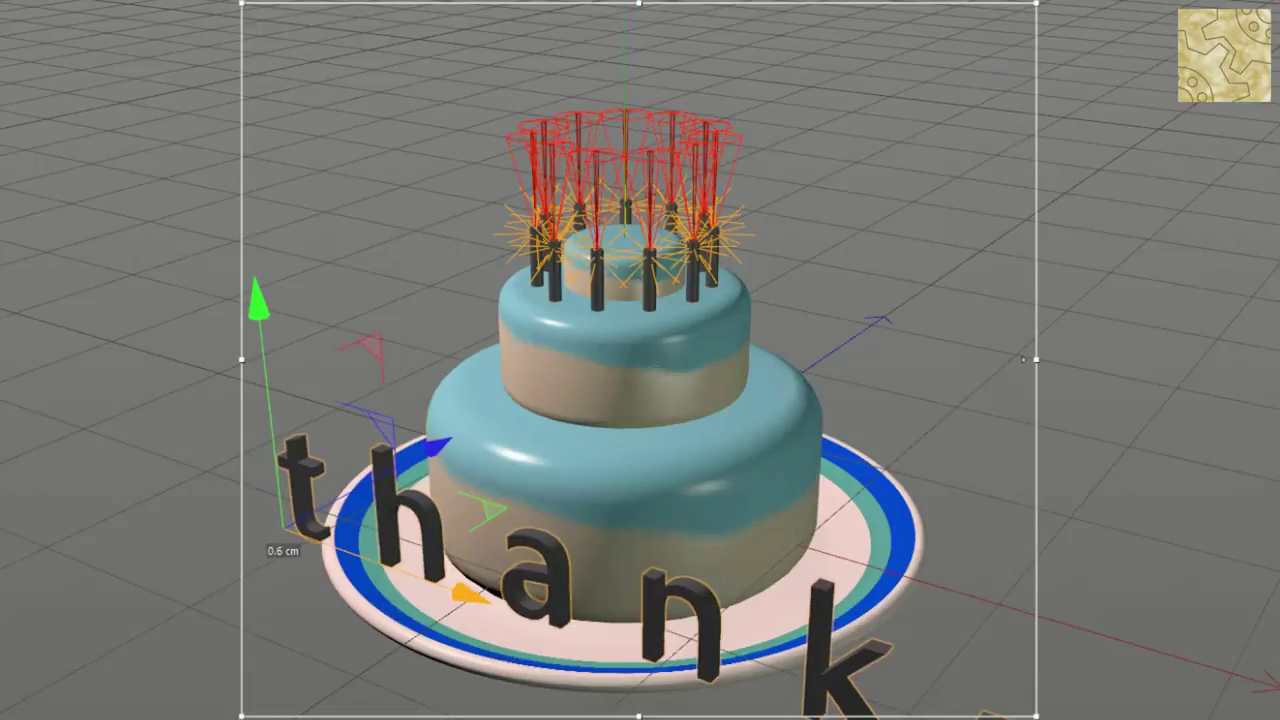
Slide the curved thank-you text right and down along the plate to sit in front of the cake
left_click_drag(285, 527, 410, 573)
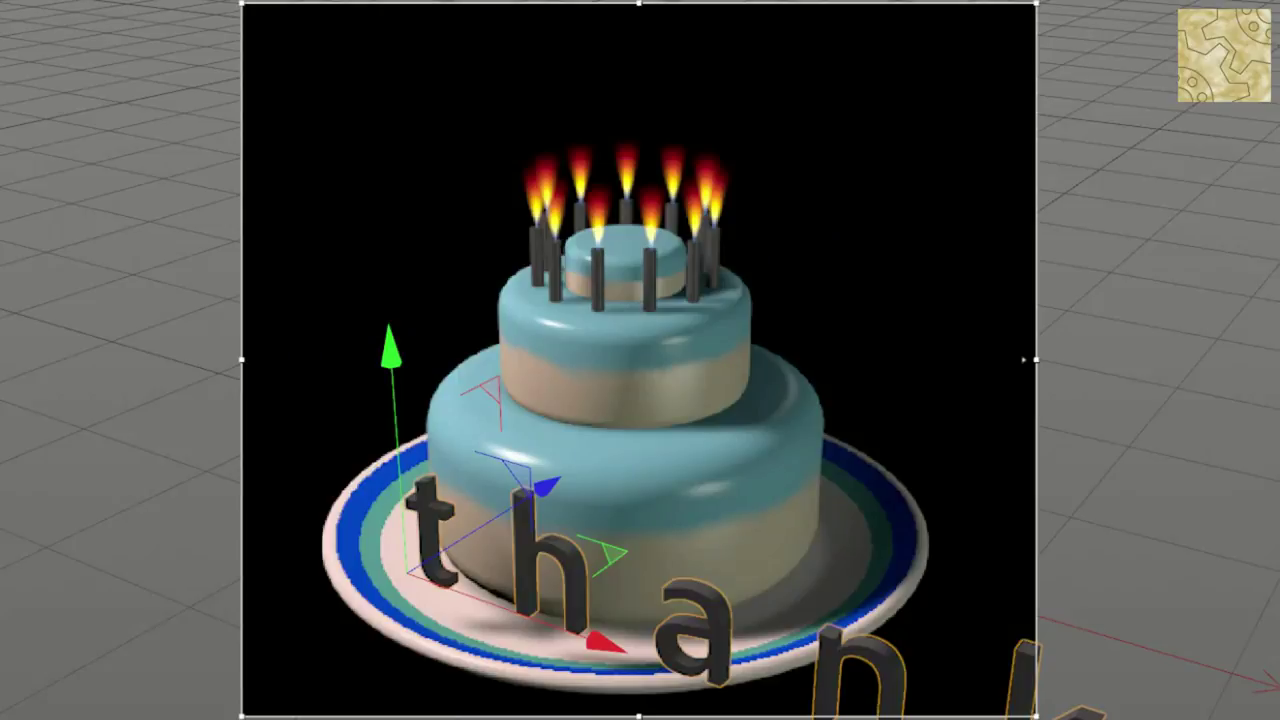
left_click_drag(410, 573, 478, 597)
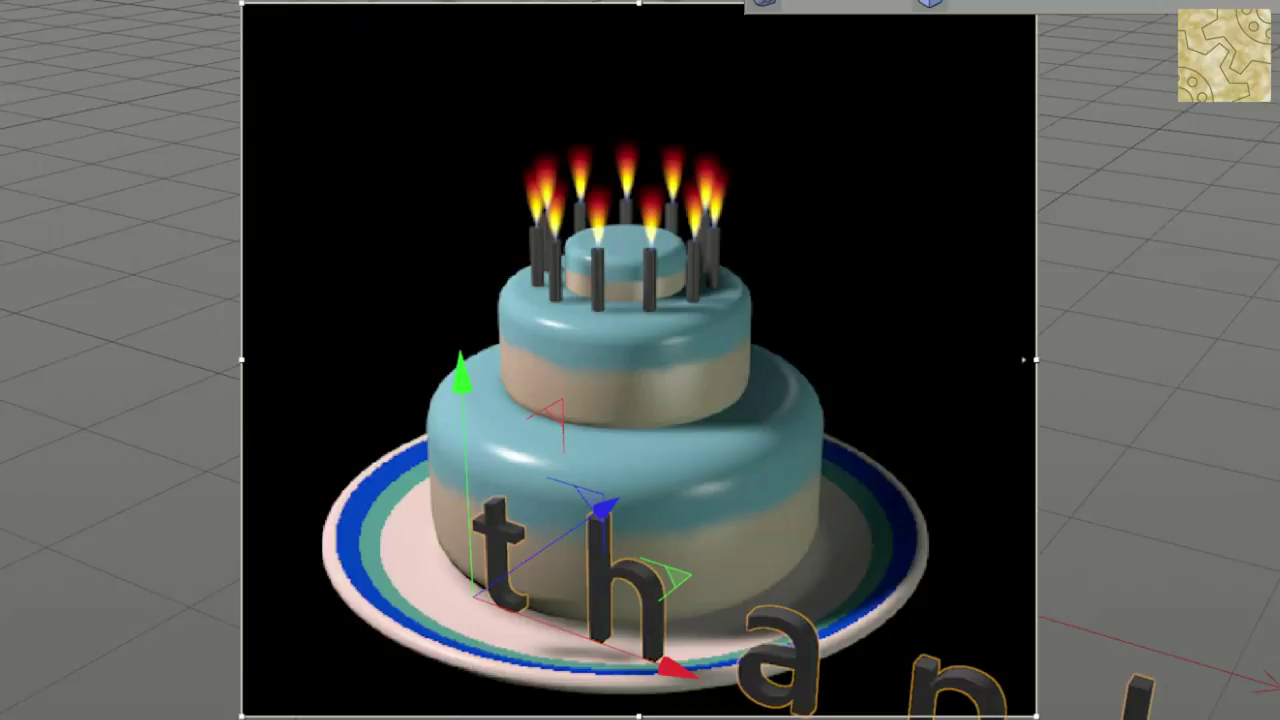
left_click(625, 450)
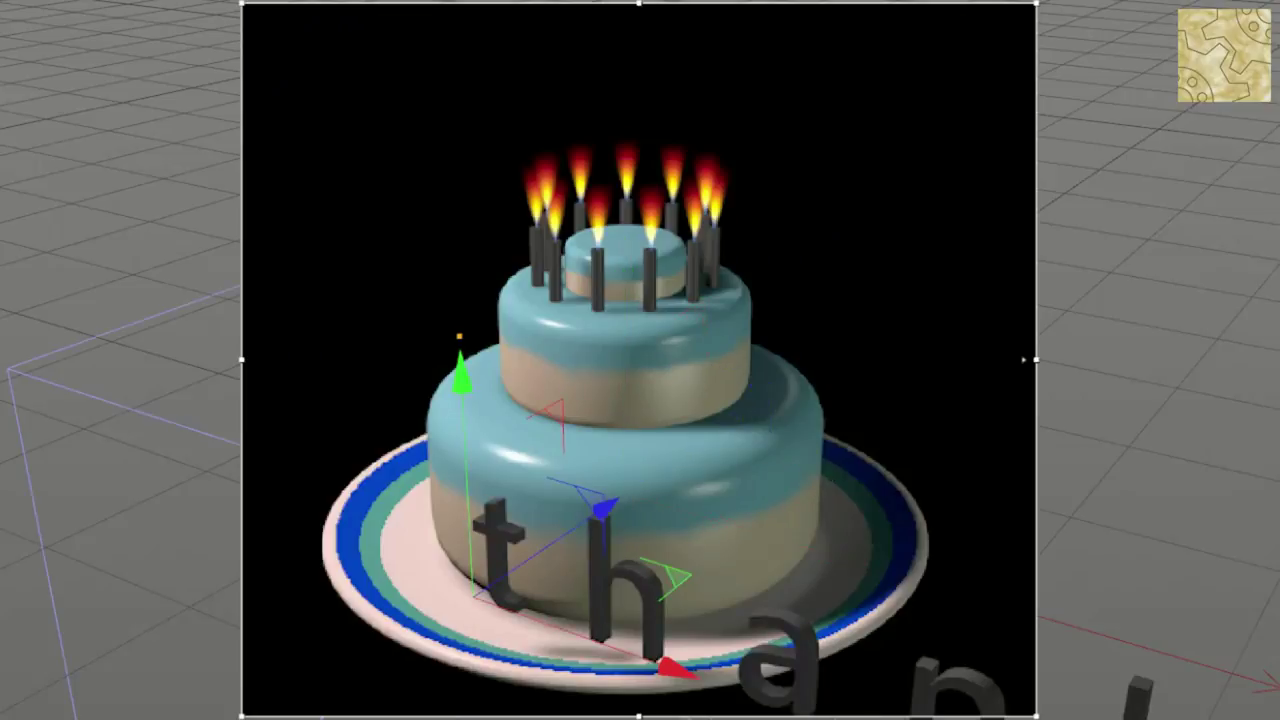
Tilt the thank-you text slightly with the Rotate tool
key("r")
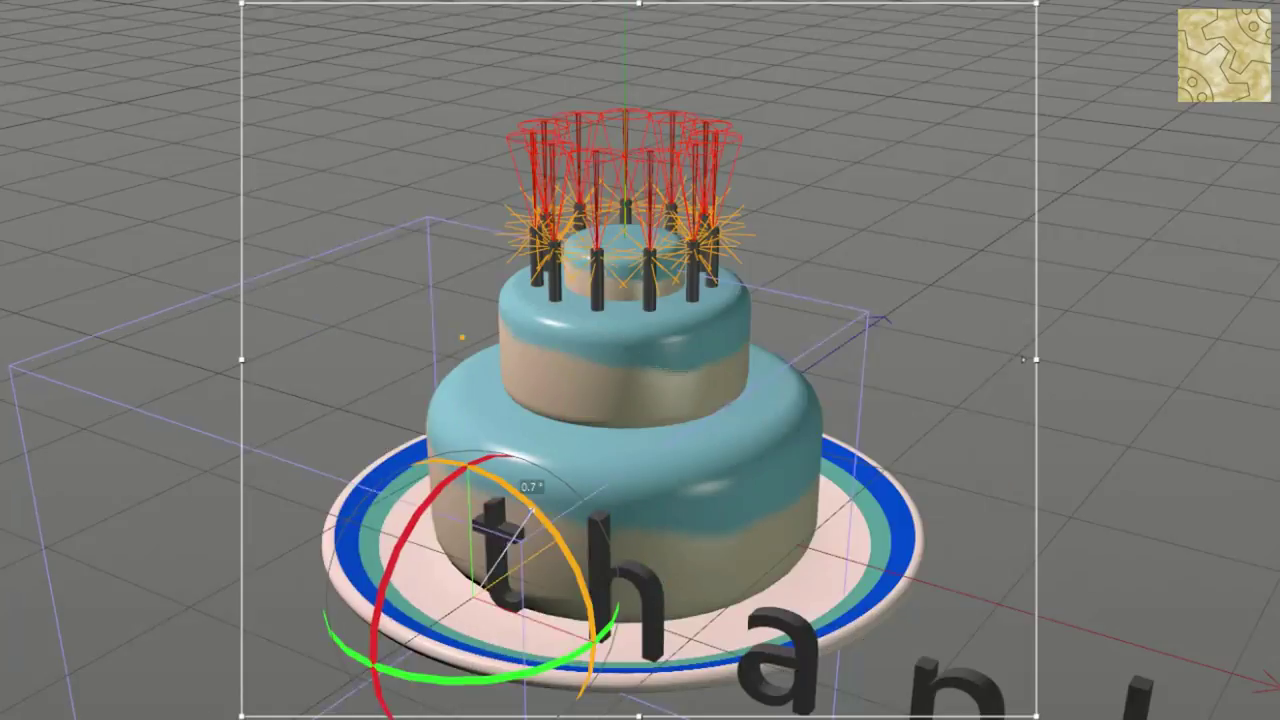
left_click_drag(590, 620, 560, 690)
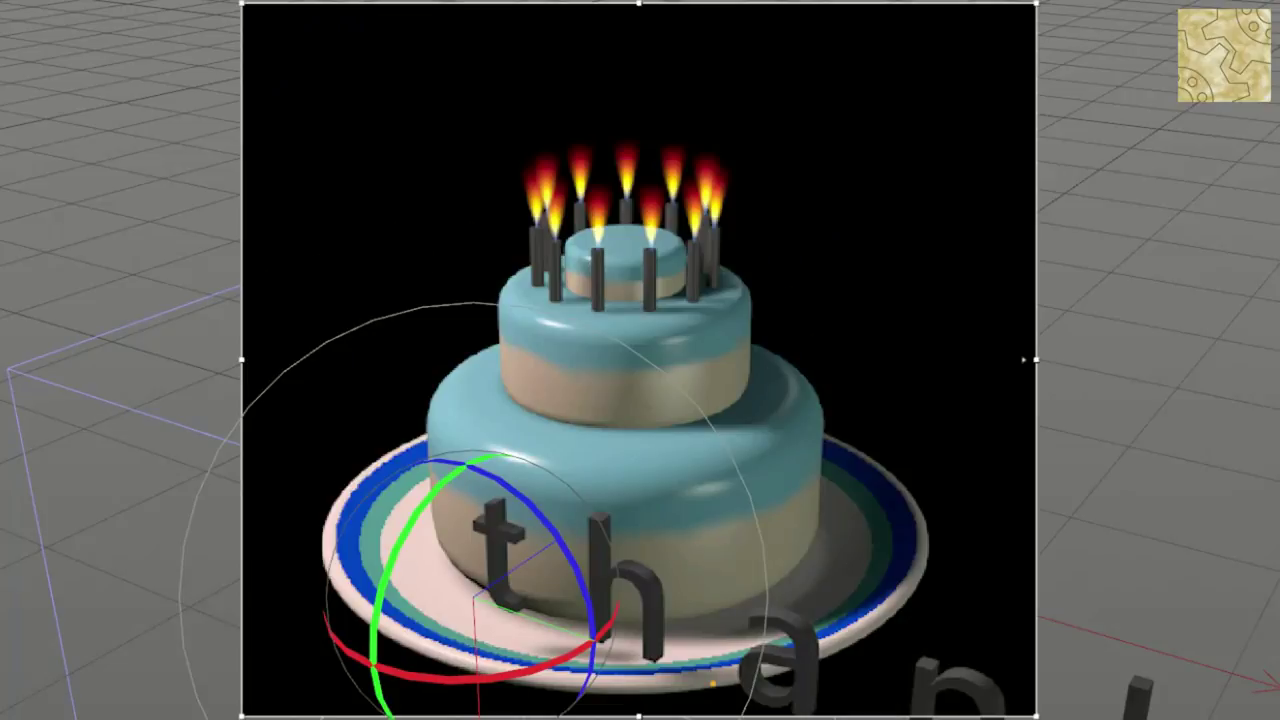
key("e")
Switch the viewport to the four-view layout with F5
key("alt+r")
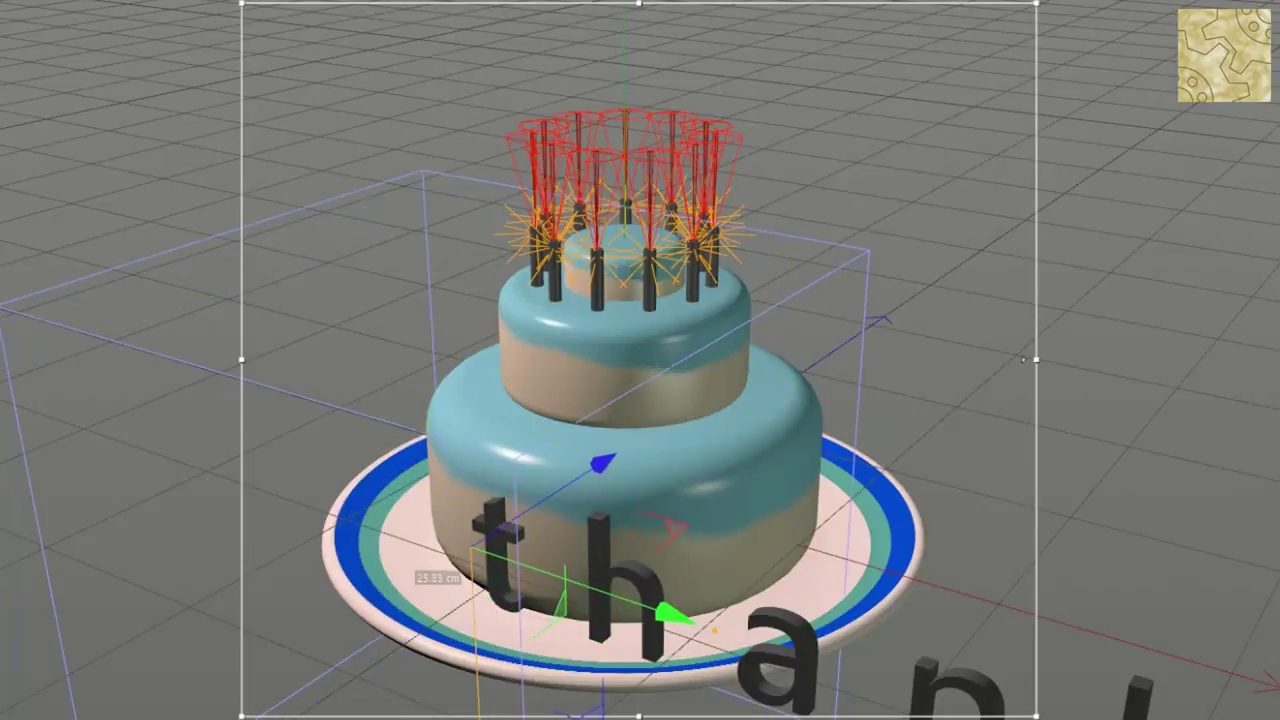
key("Down")
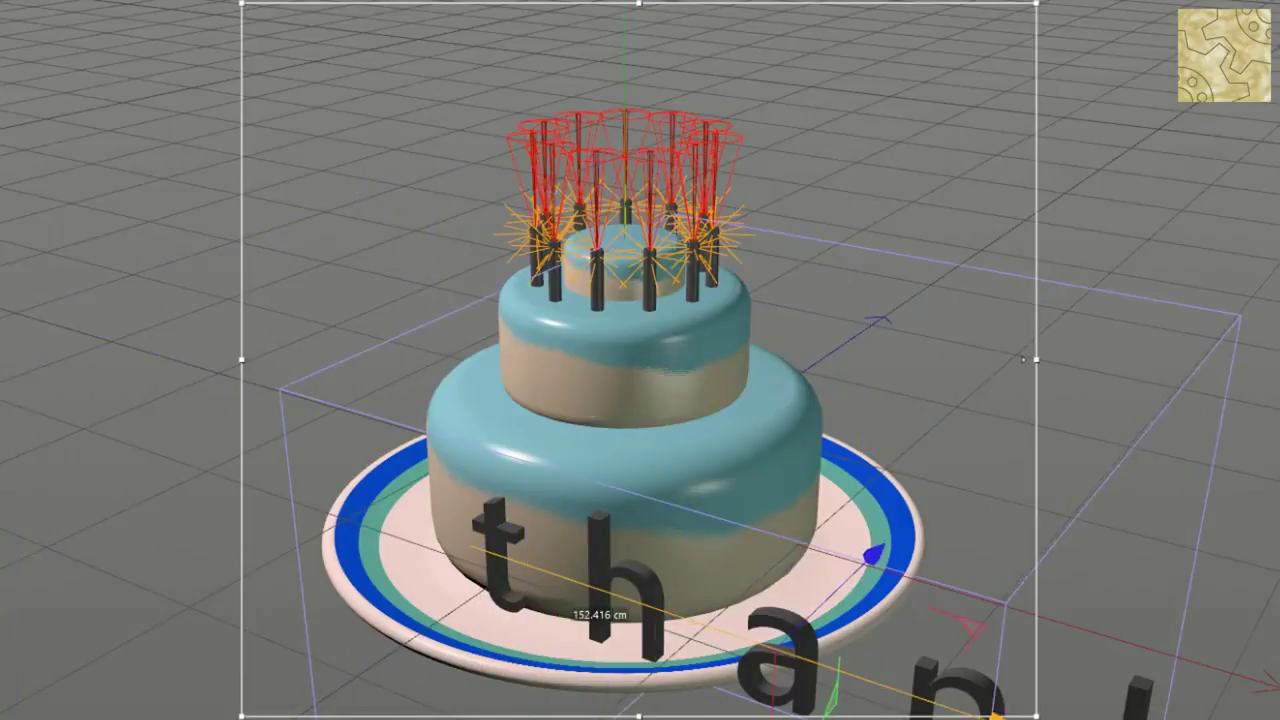
key("F5")
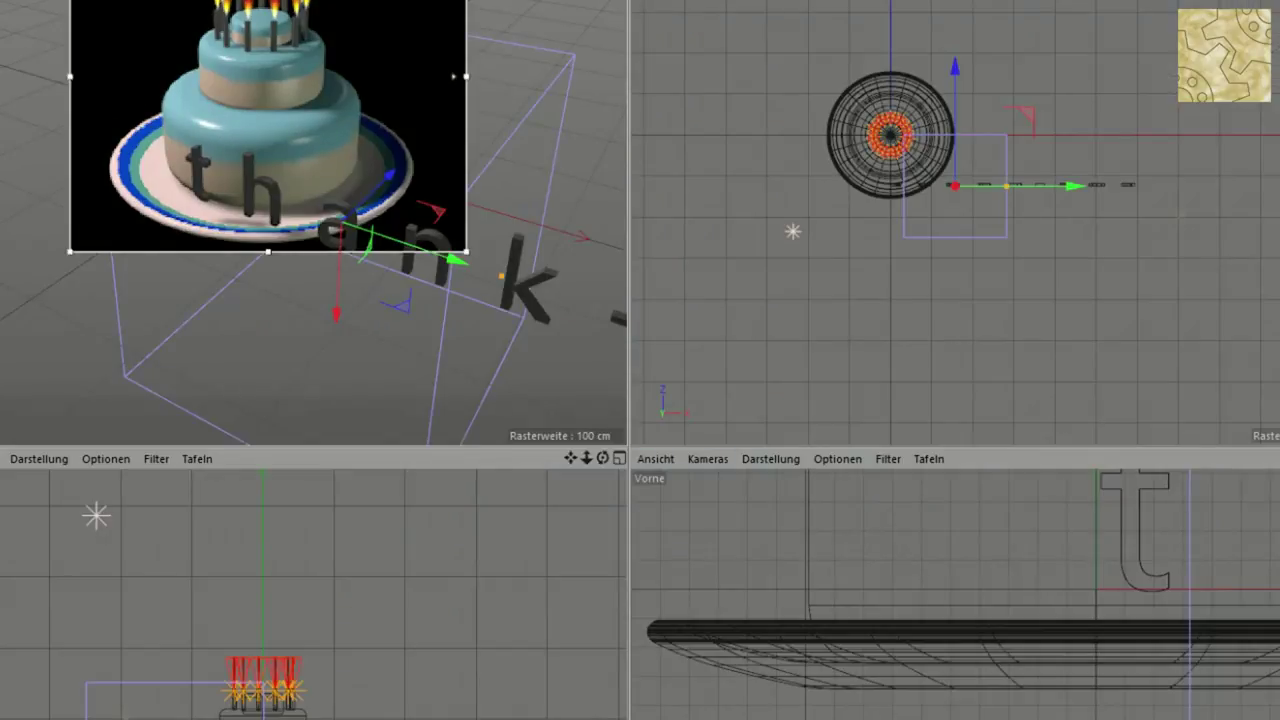
Play the text animation, zoom into the top view, and select the cake
key("F8")
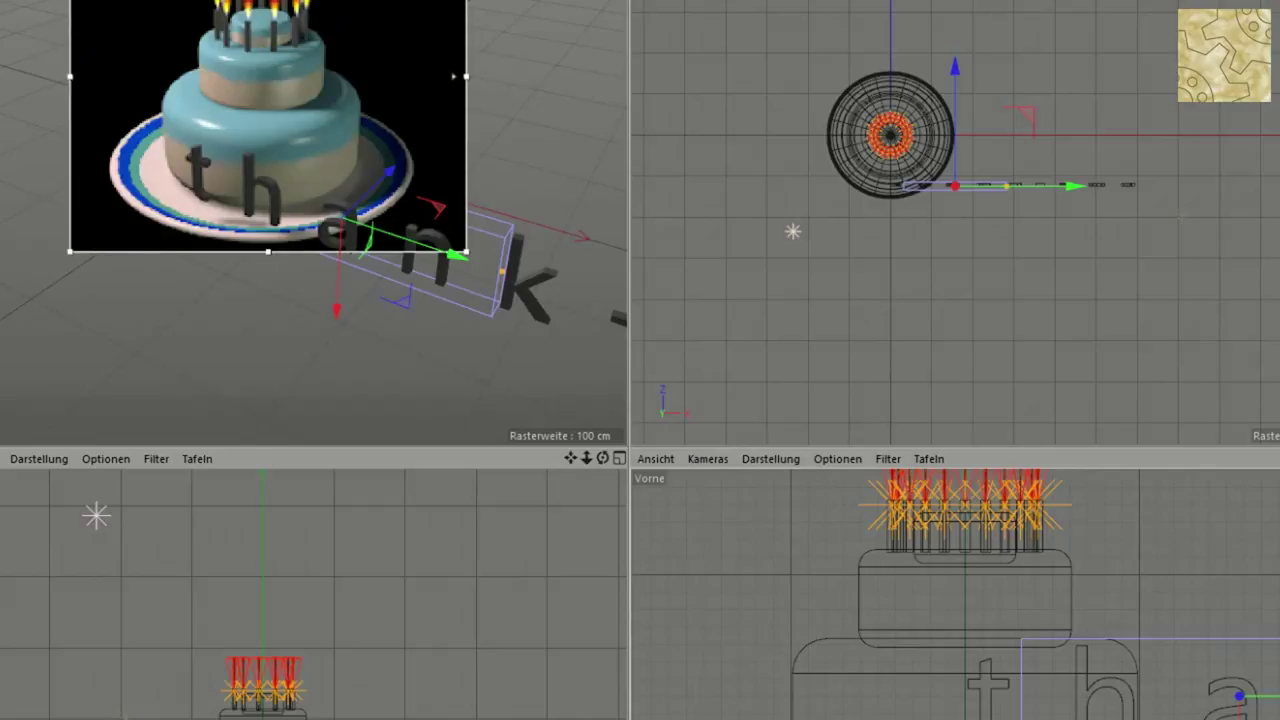
scroll(1106, 263, "up", 5)
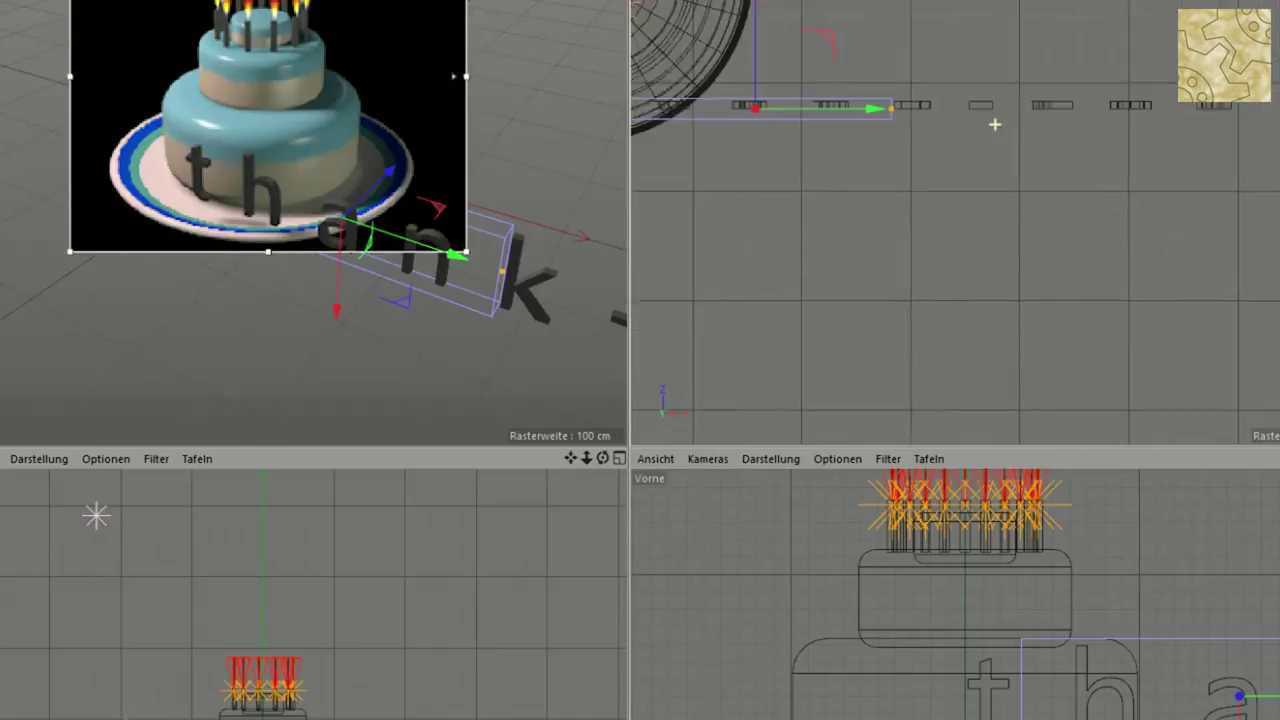
scroll(1010, 310, "up", 2)
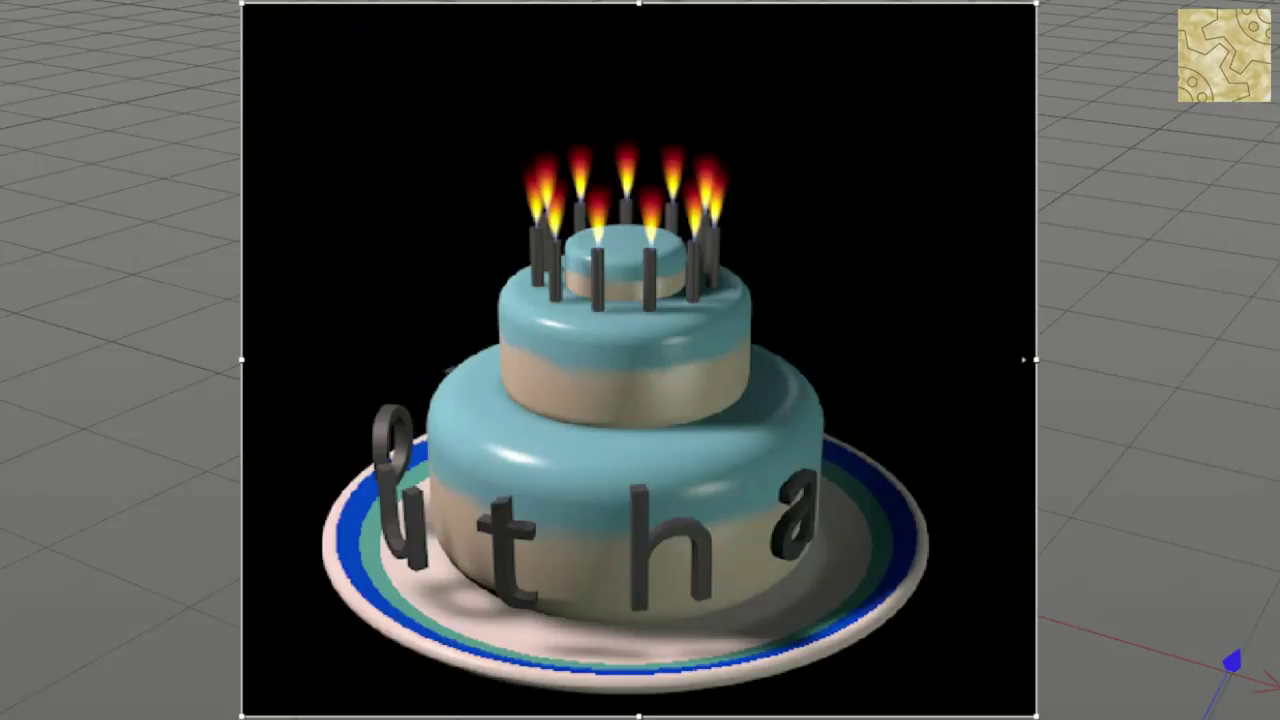
left_click(472, 592)
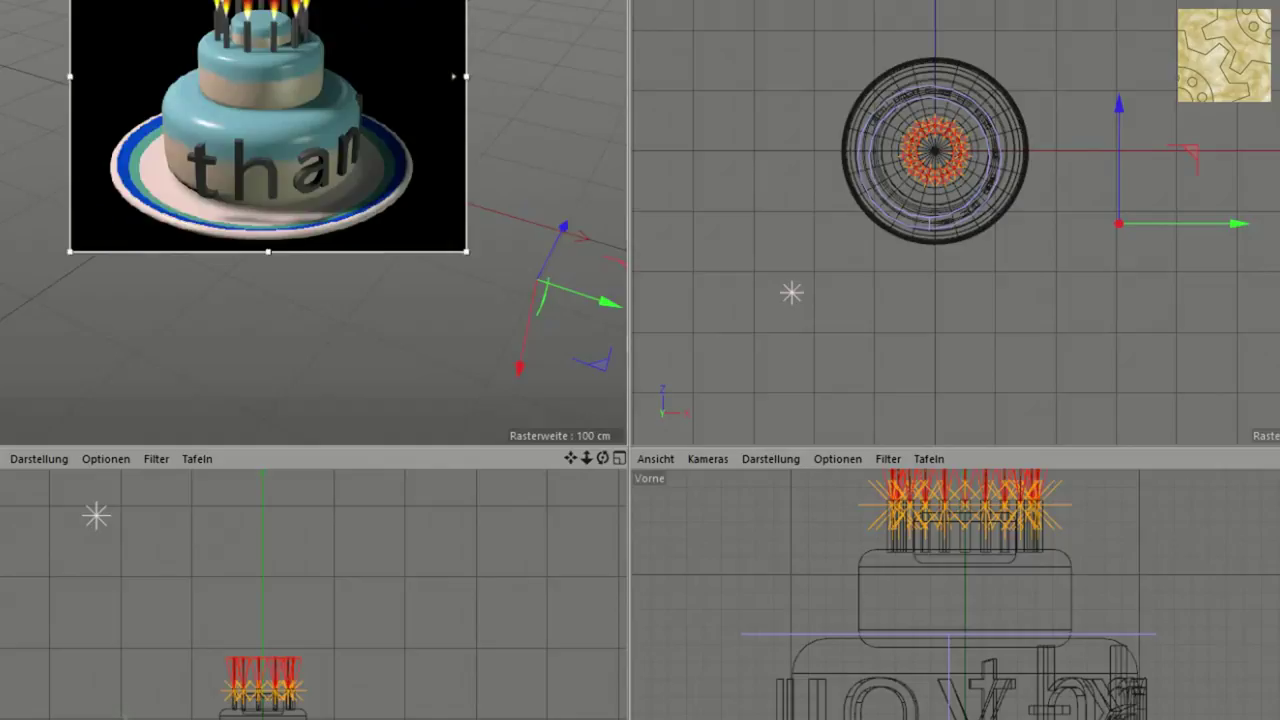
Undo a stray axis shift, zoom in, and drag the curved text around the cake
left_click_drag(1200, 224, 1208, 224)
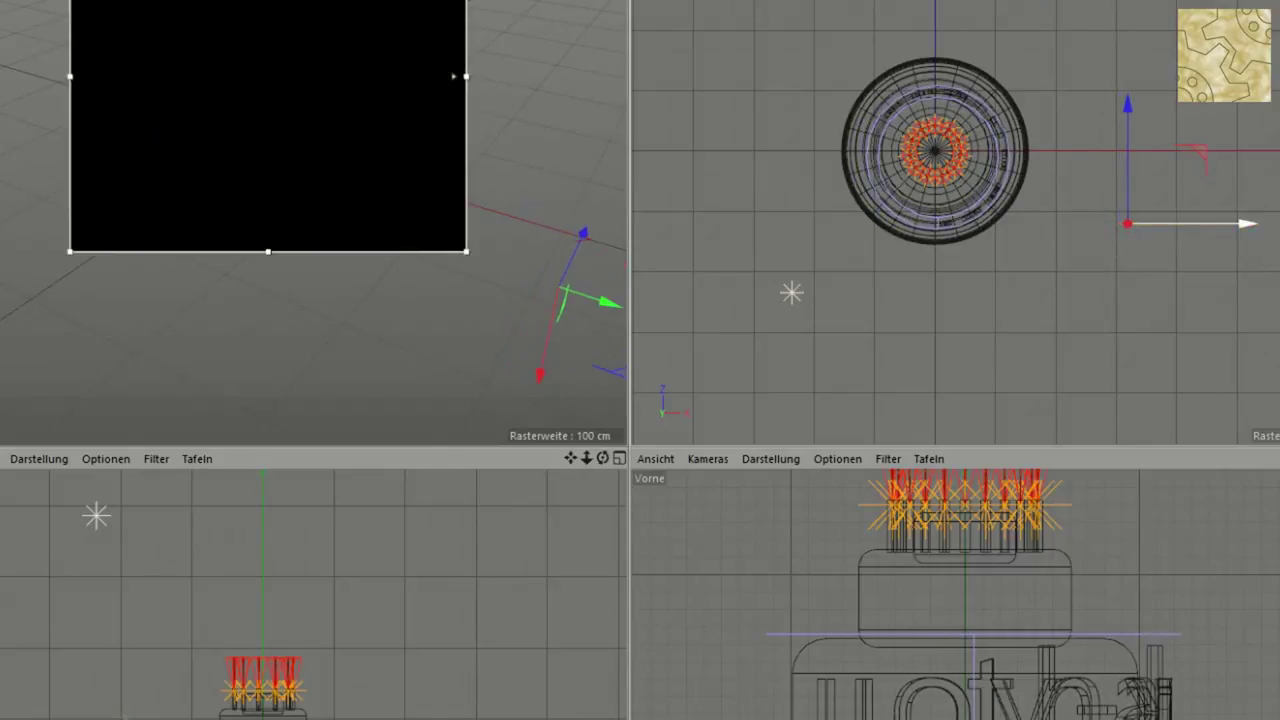
key("ctrl+z")
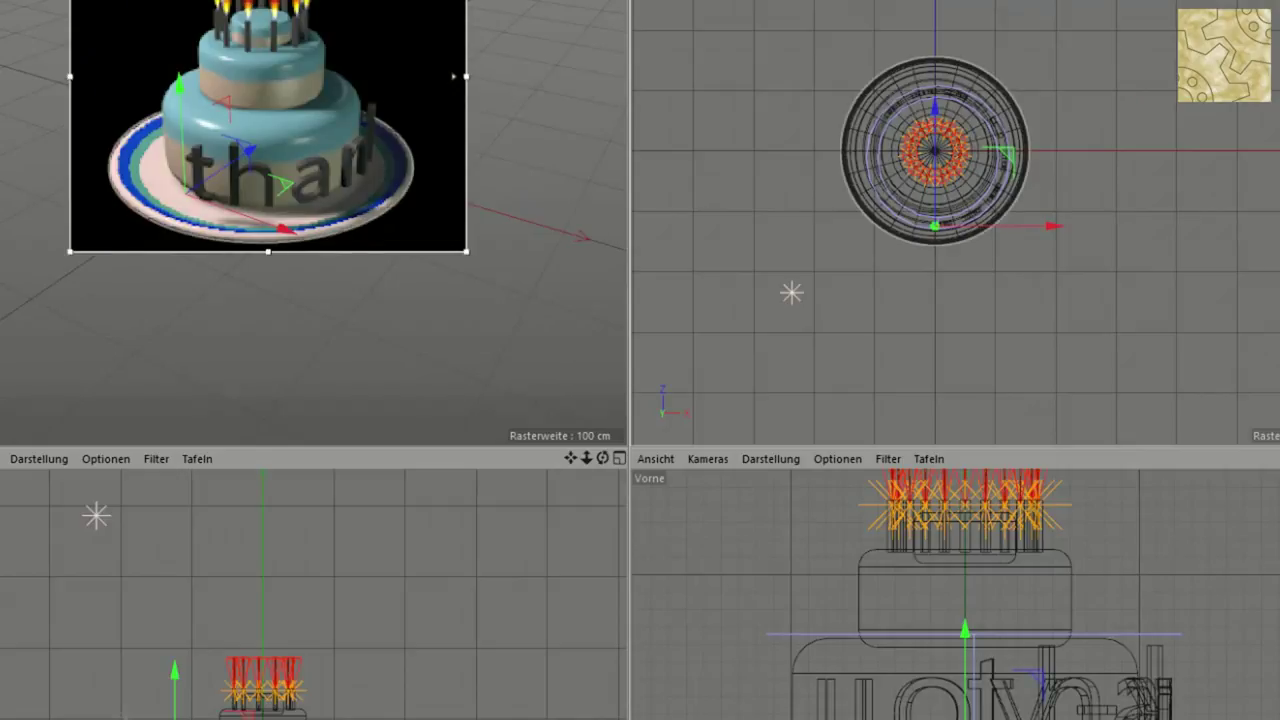
scroll(1022, 295, "up", 1)
scroll(1022, 295, "up", 1)
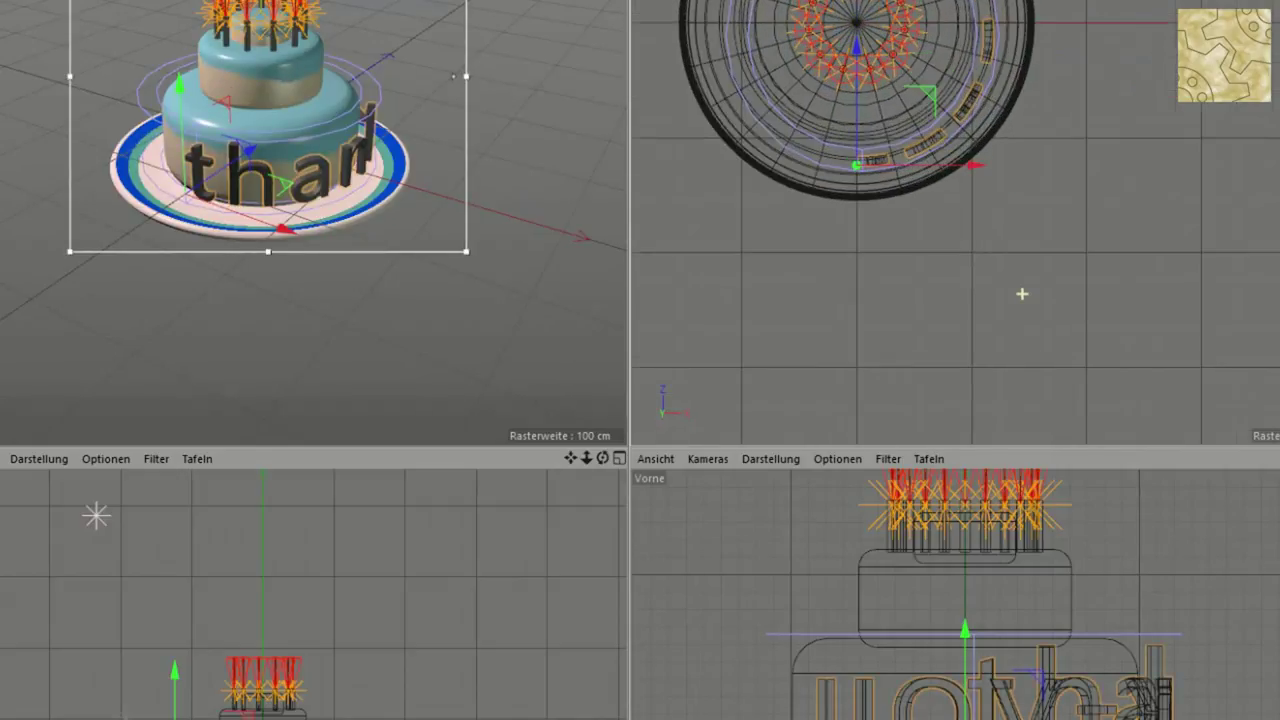
scroll(1022, 295, "up", 1)
scroll(1022, 295, "up", 1)
left_click_drag(857, 165, 857, 140)
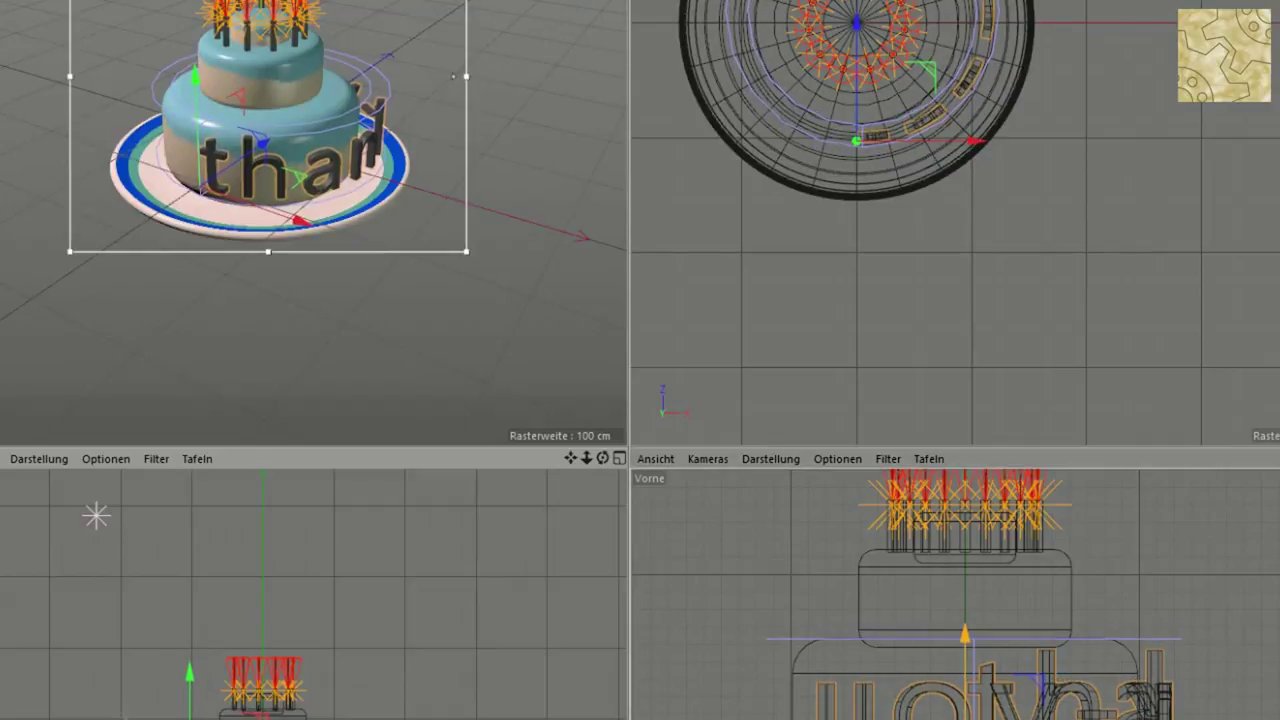
Select another scene object and nudge it slightly down in the Front view
left_click(968, 640)
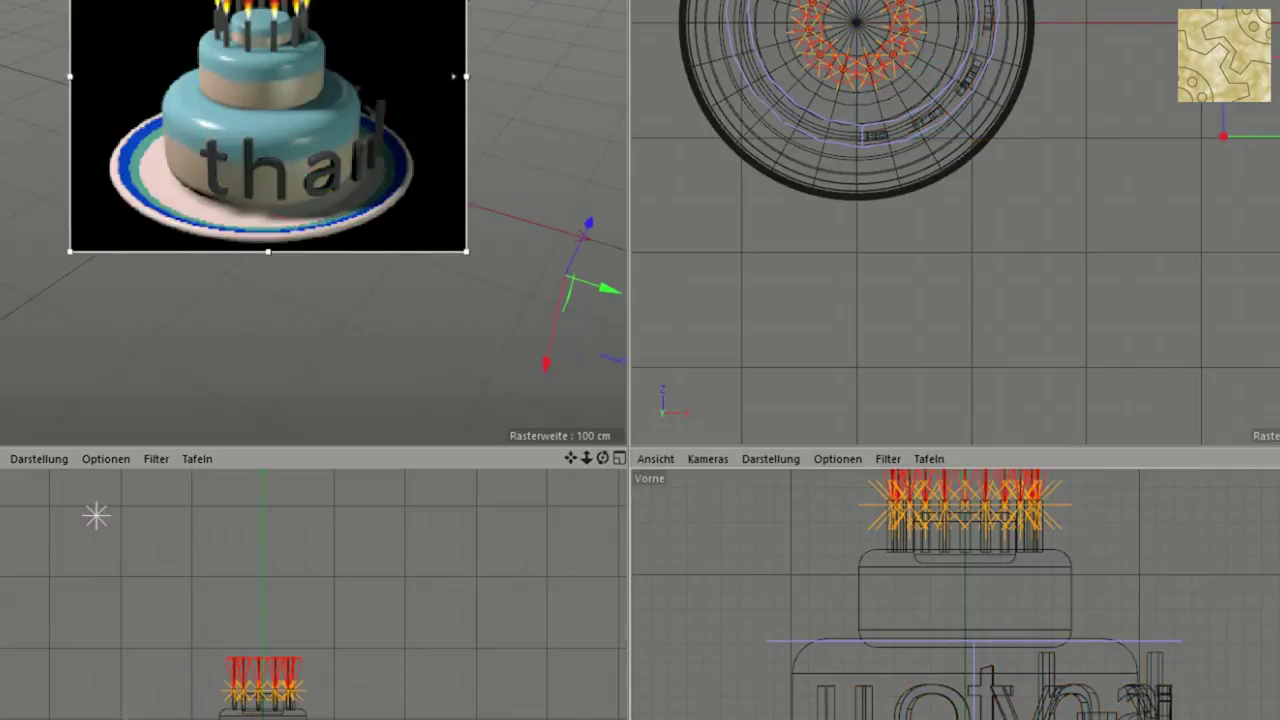
left_click_drag(968, 640, 968, 646)
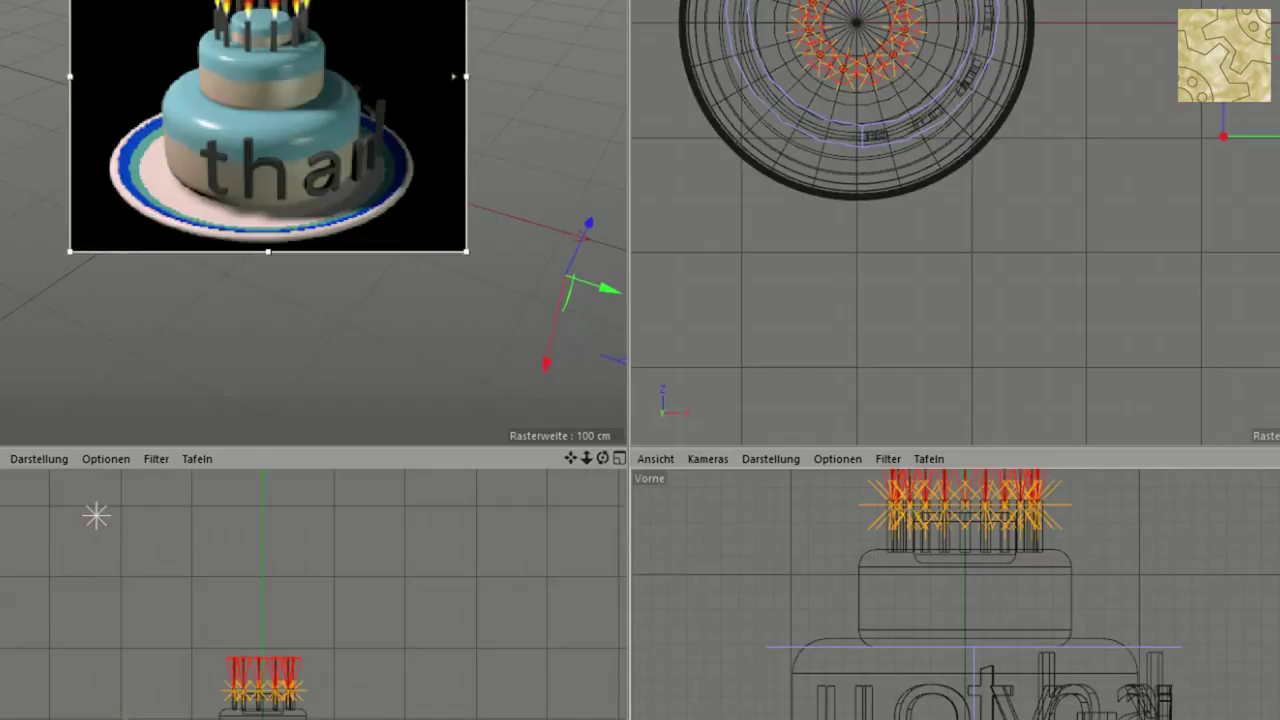
scroll(651, 380, "up", 5)
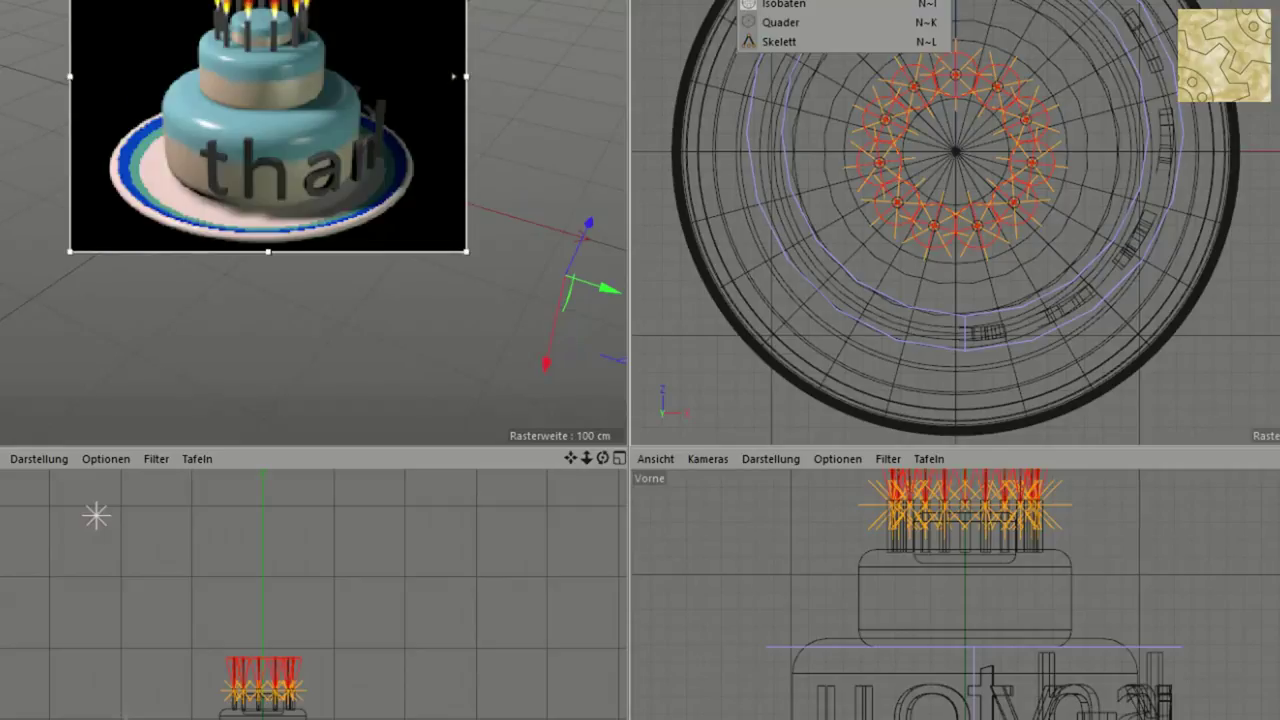
Switch the top view to Gouraud shading and replay the text animation four times
key("a")
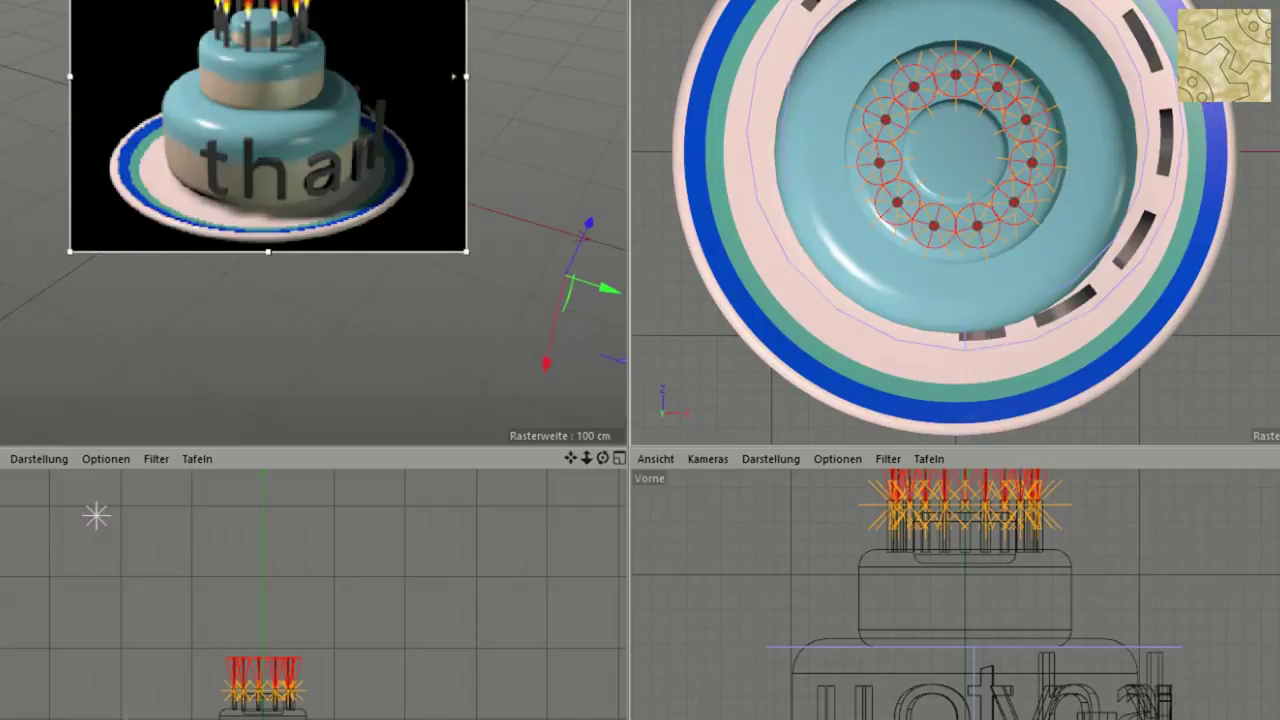
key("F8")
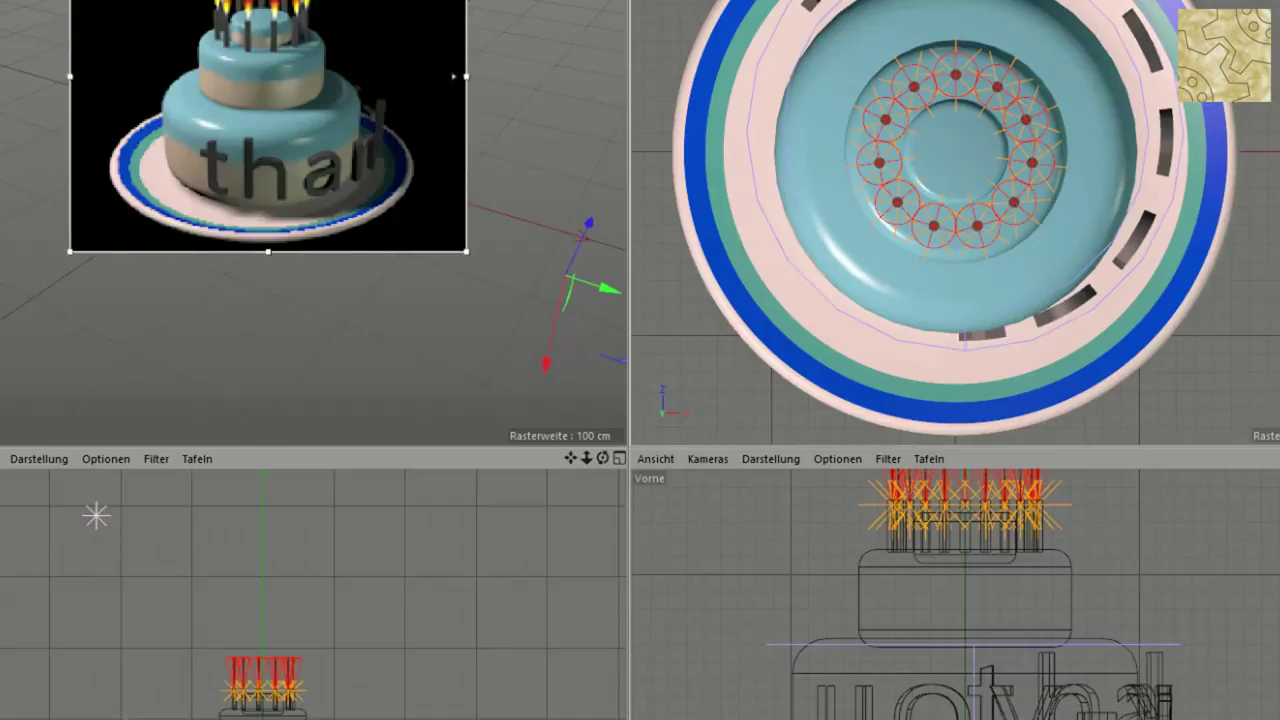
key("F8")
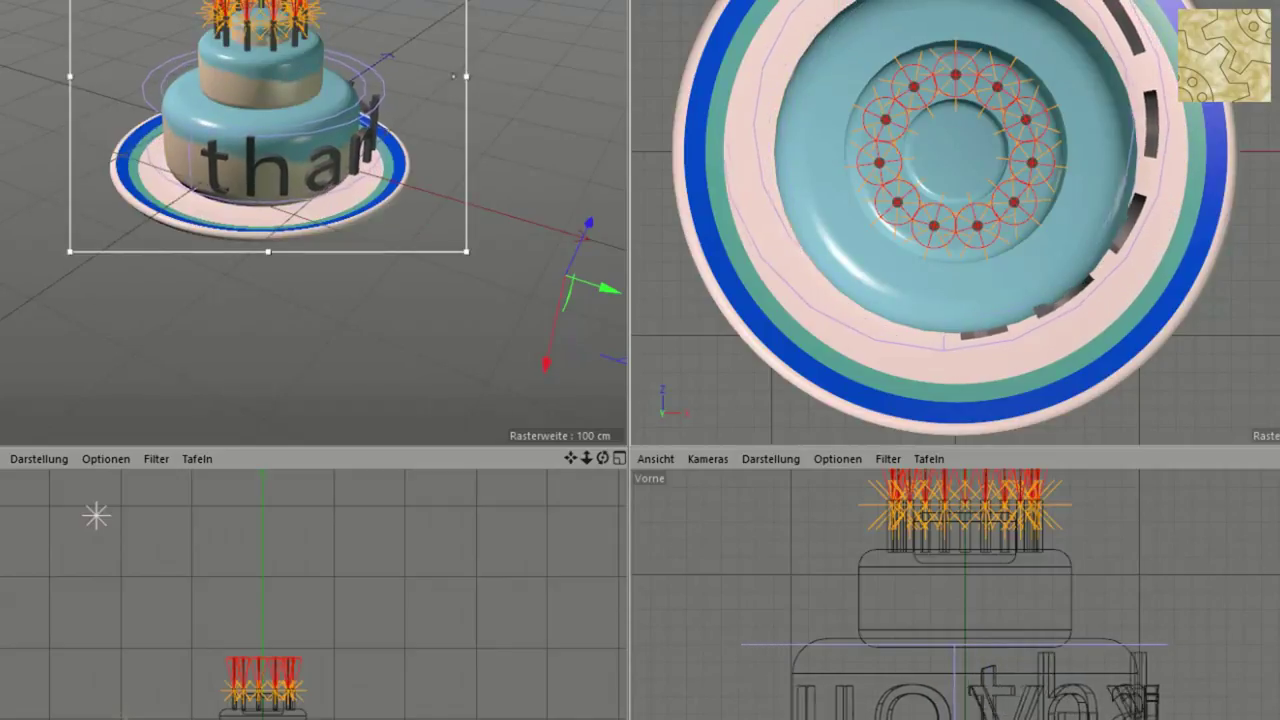
key("F8")
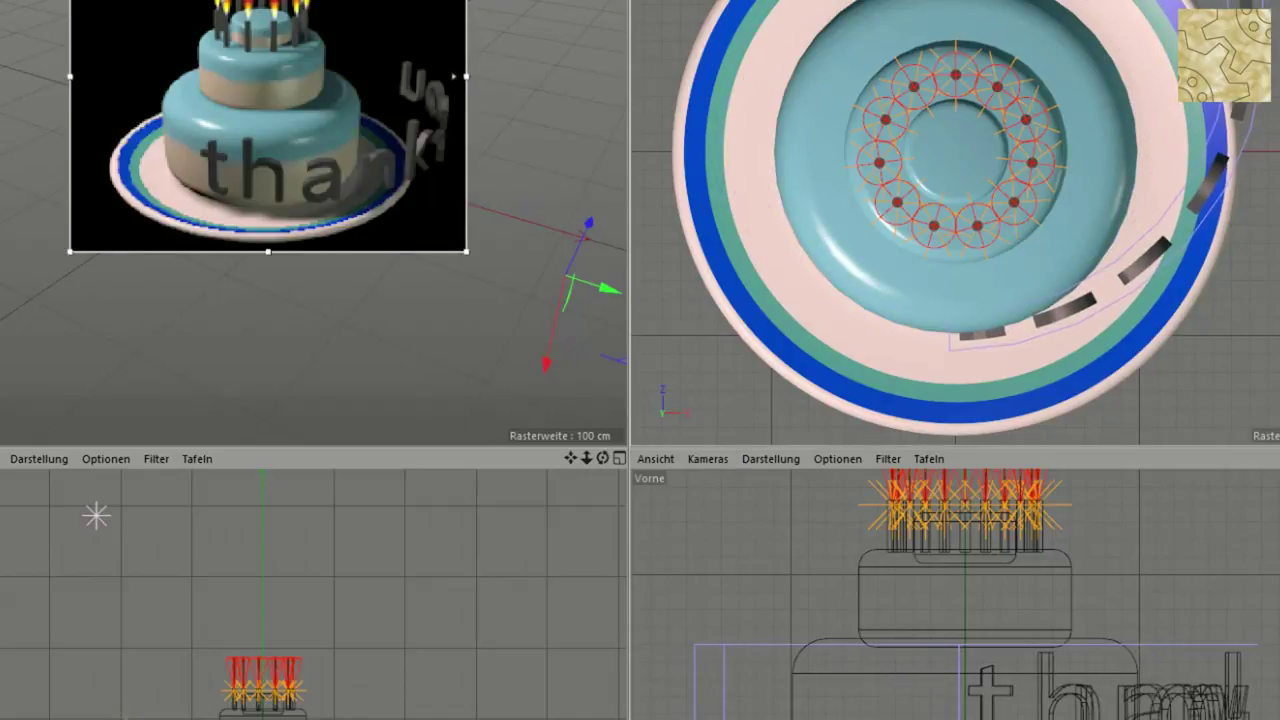
key("F8")
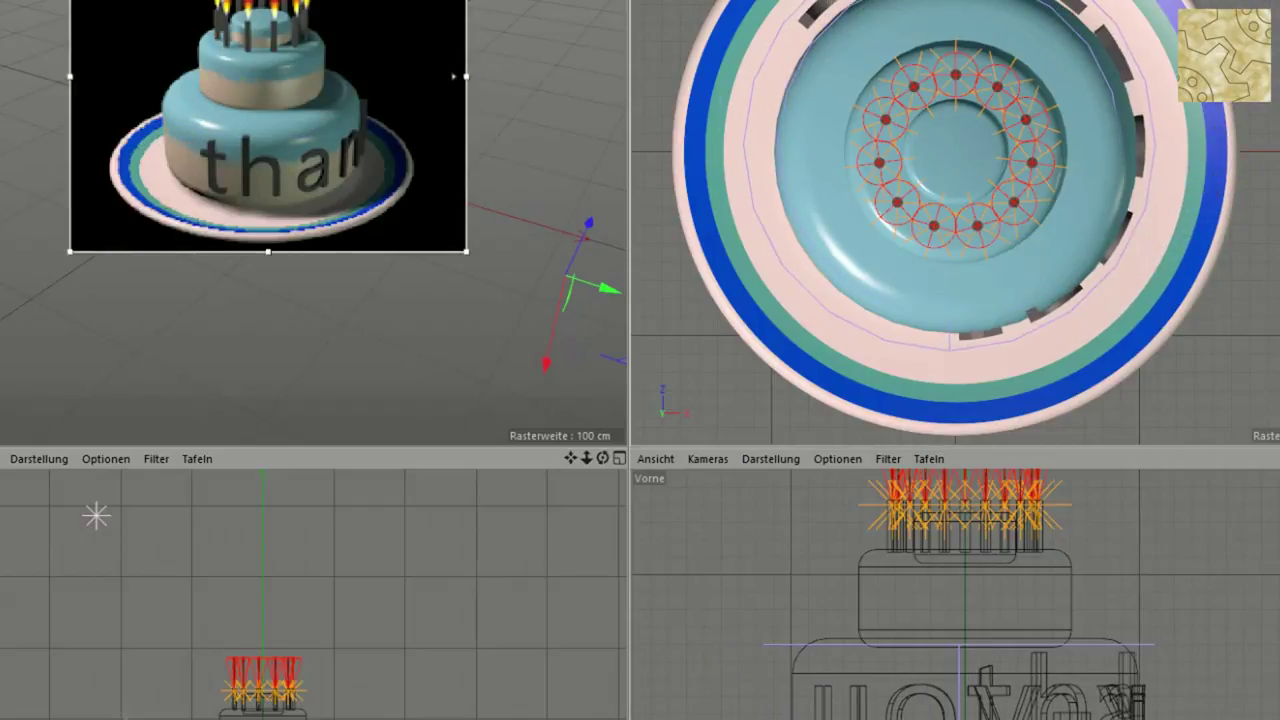
Check the candles and both tiers, then reselect the curved text and lower it slightly
left_click(240, 165)
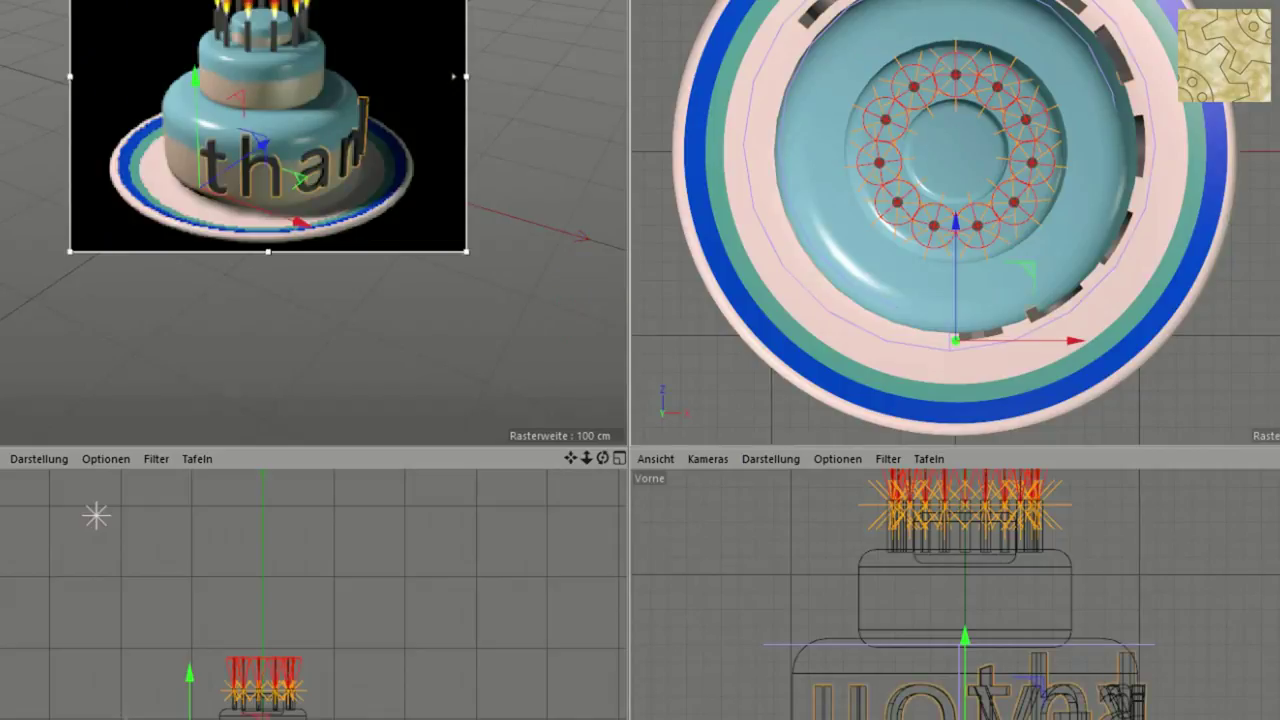
left_click(255, 25)
left_click(300, 150)
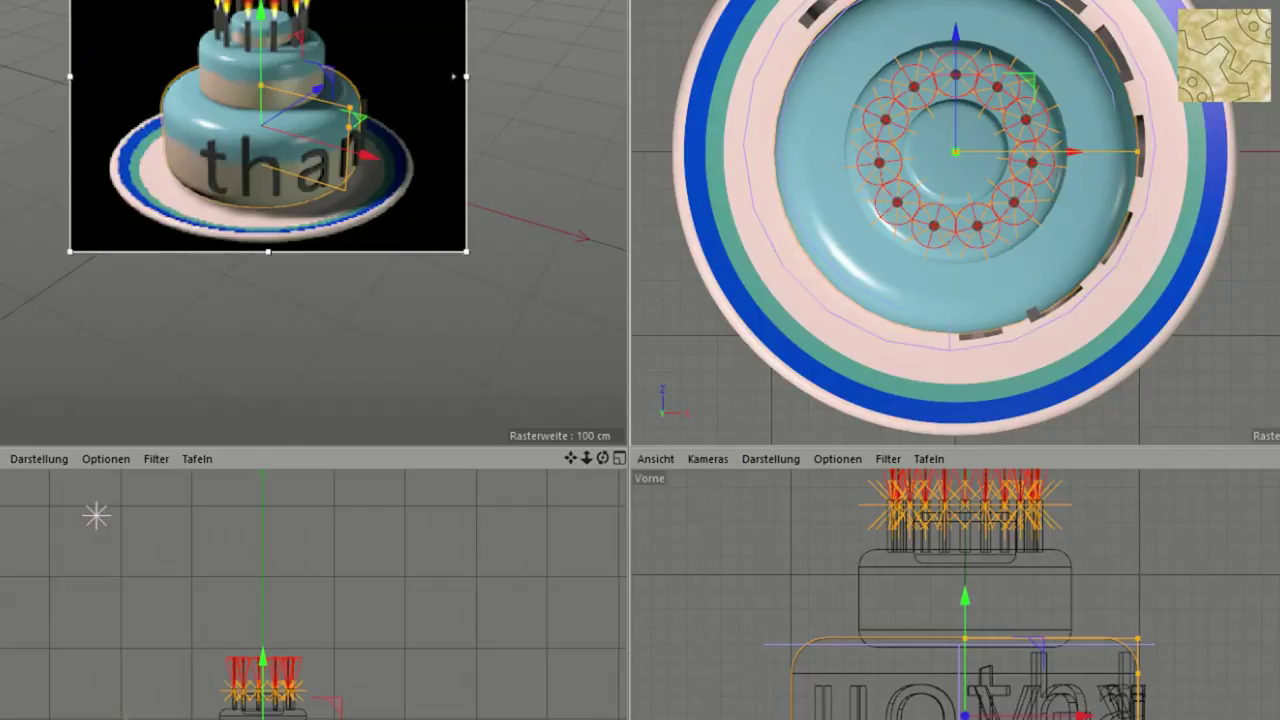
left_click(265, 40)
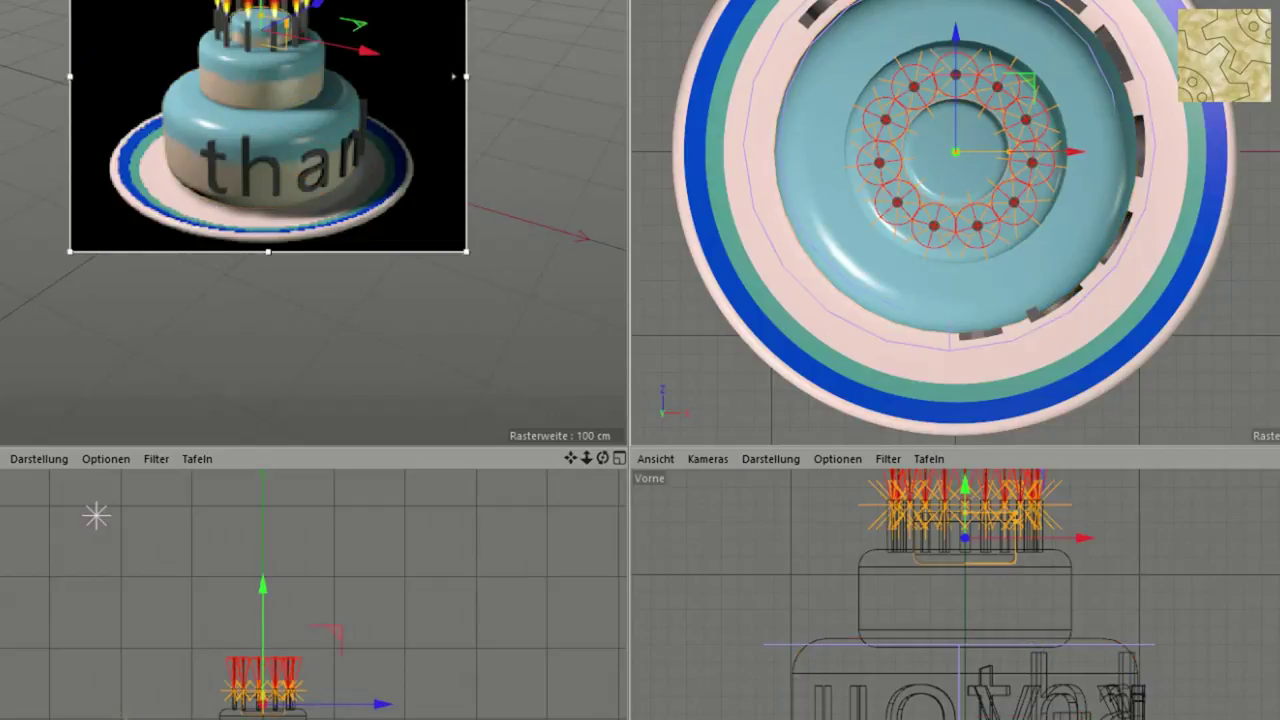
left_click(290, 170)
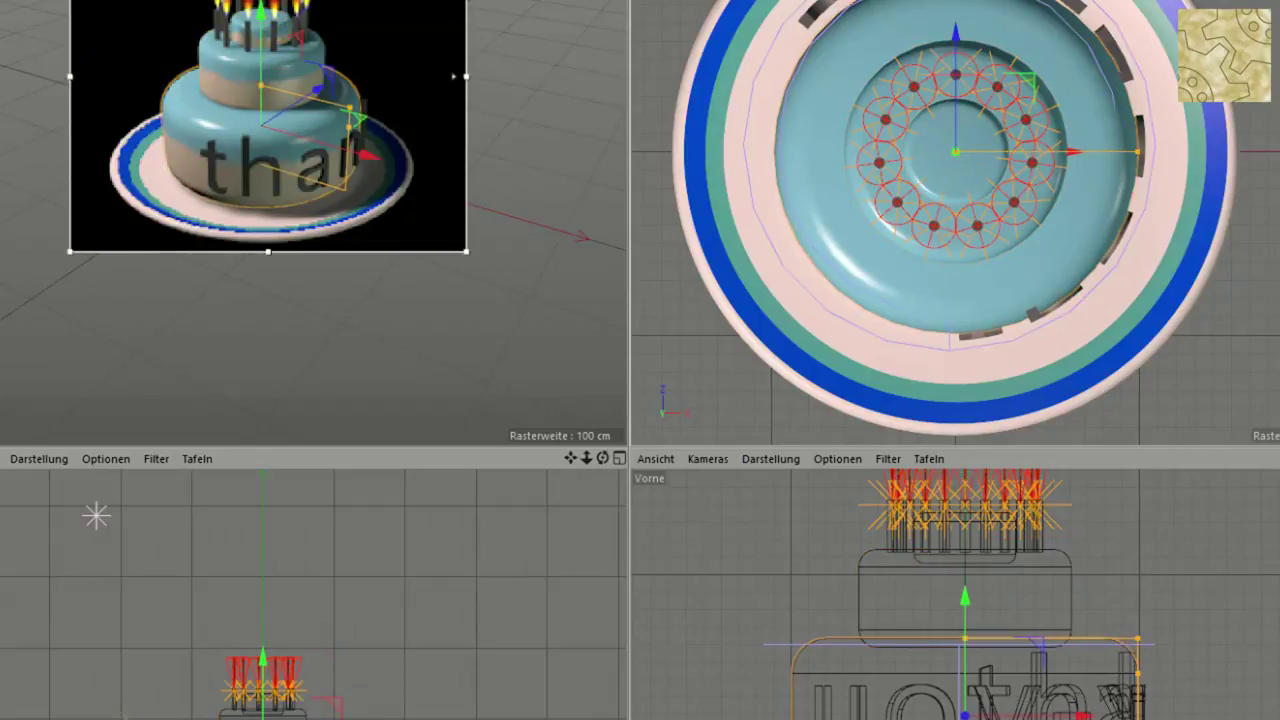
left_click(265, 165)
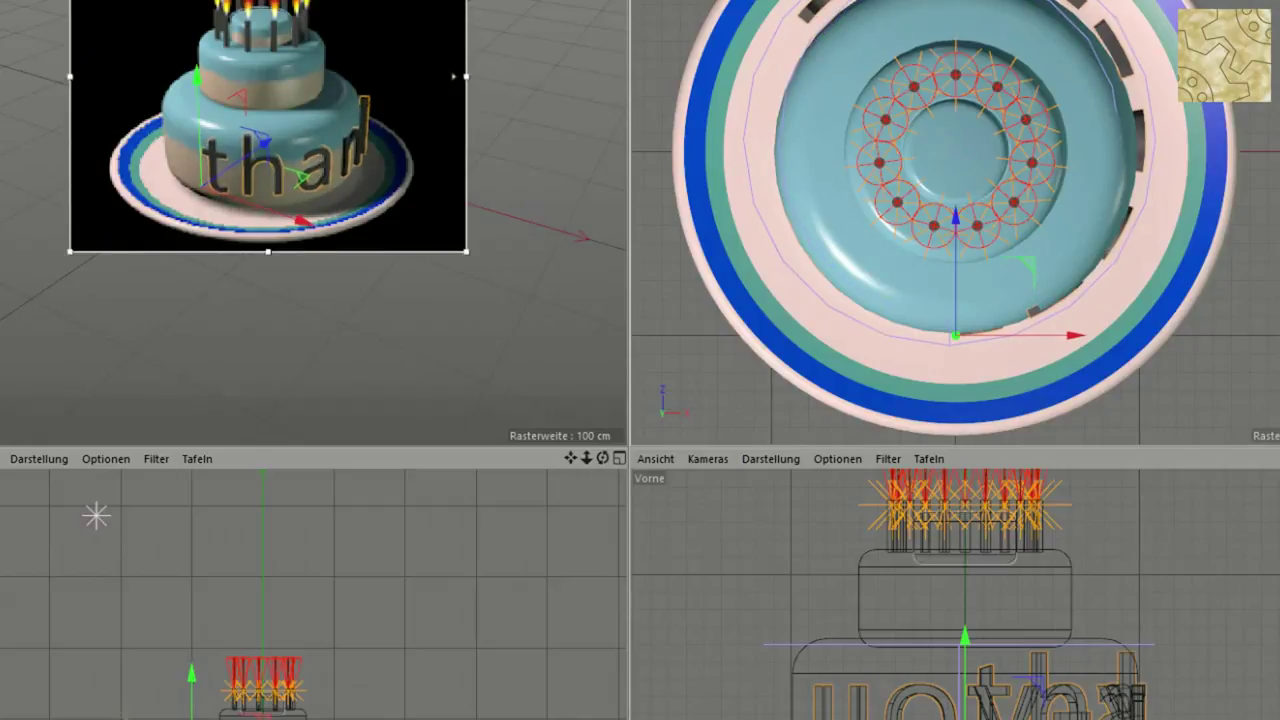
left_click_drag(965, 636, 965, 645)
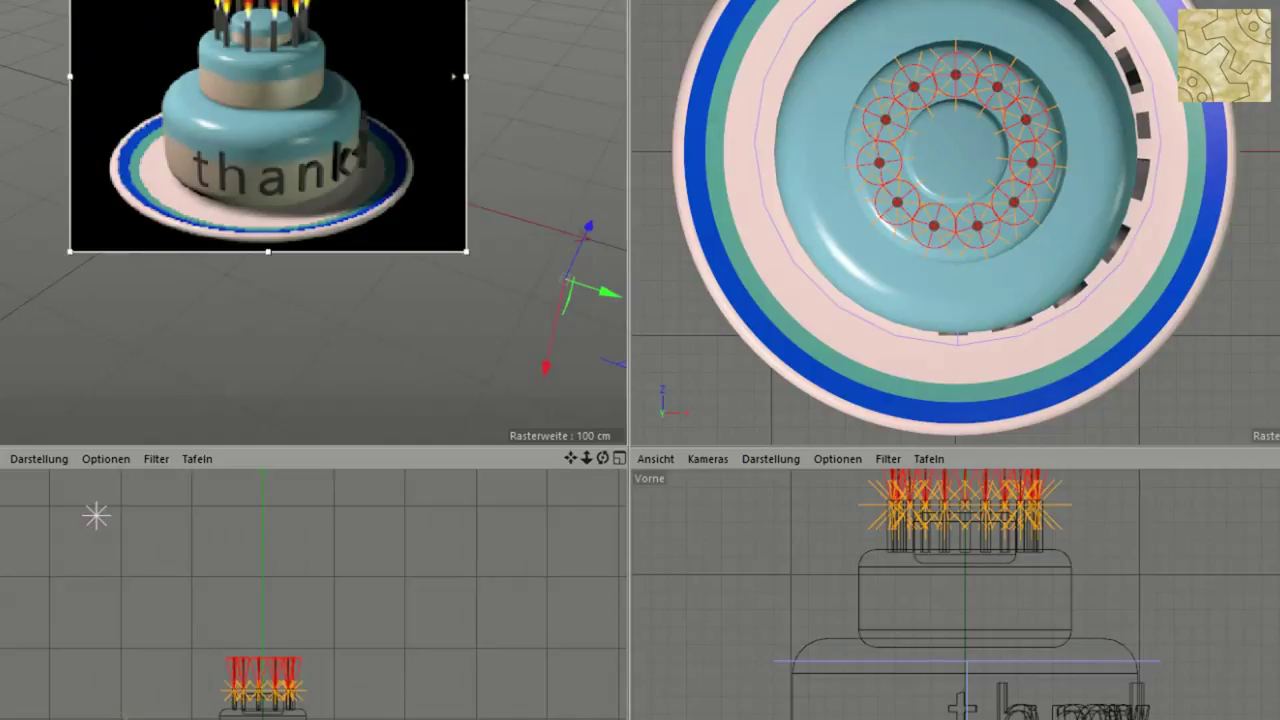
Drag the thank text along its axis in the perspective view until it curves over the plate
left_click_drag(605, 292, 592, 297)
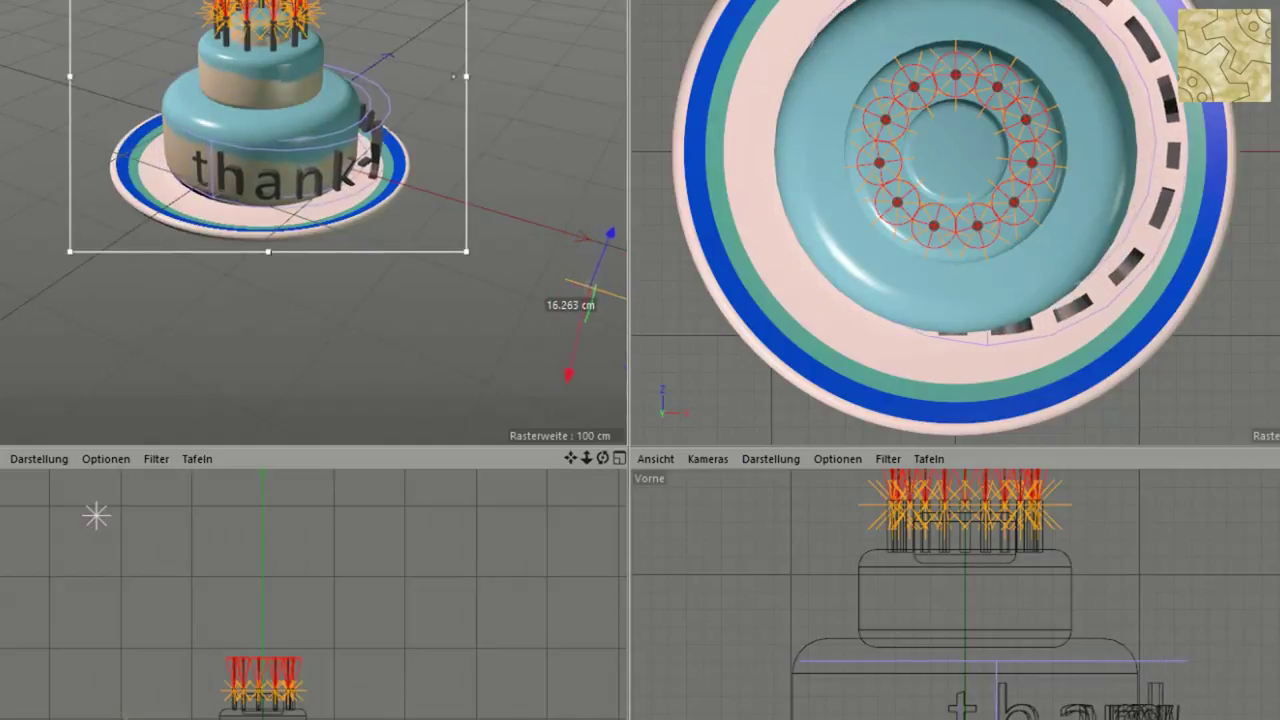
left_click_drag(592, 297, 575, 292)
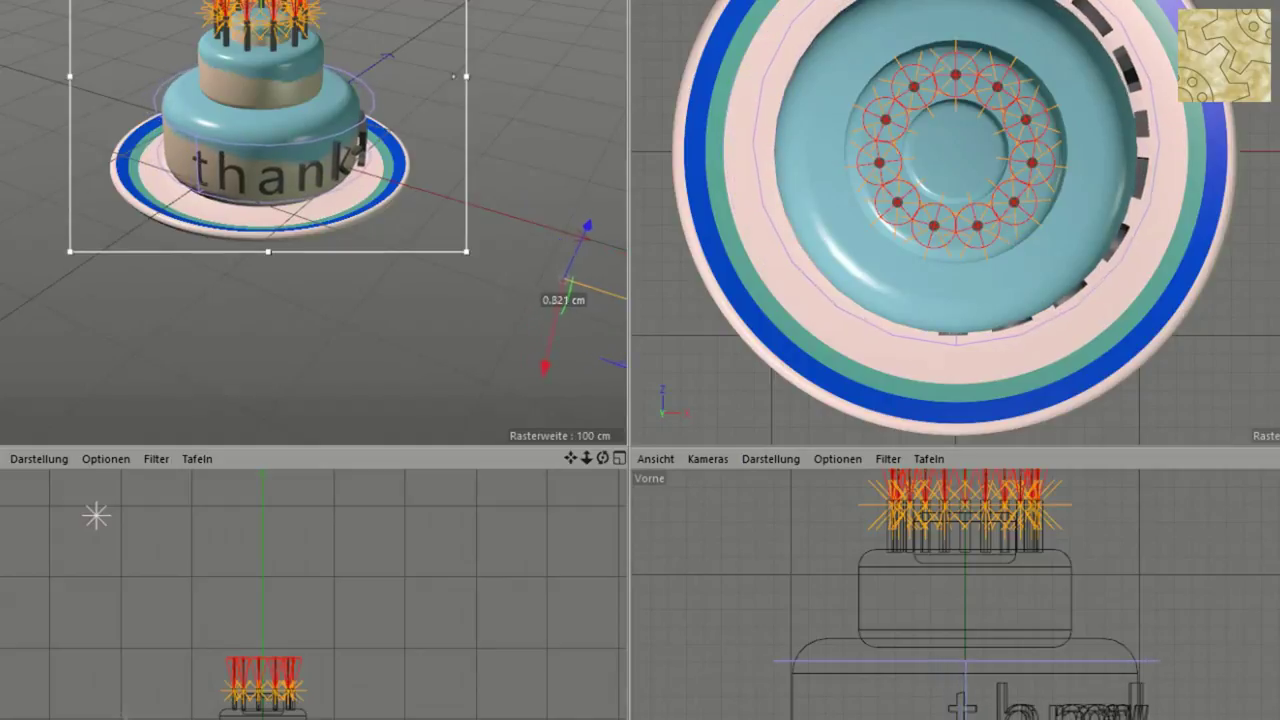
left_click_drag(575, 292, 572, 293)
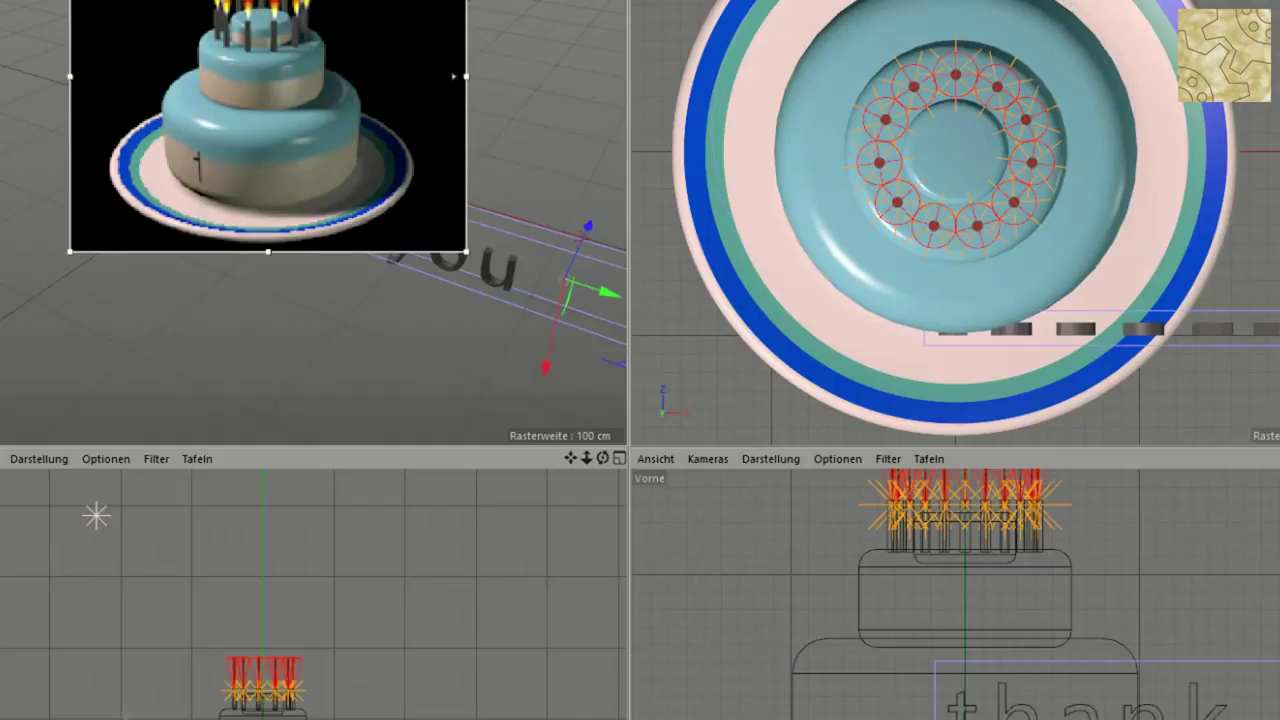
scroll(863, 248, "down", 3)
scroll(786, 323, "up", 1)
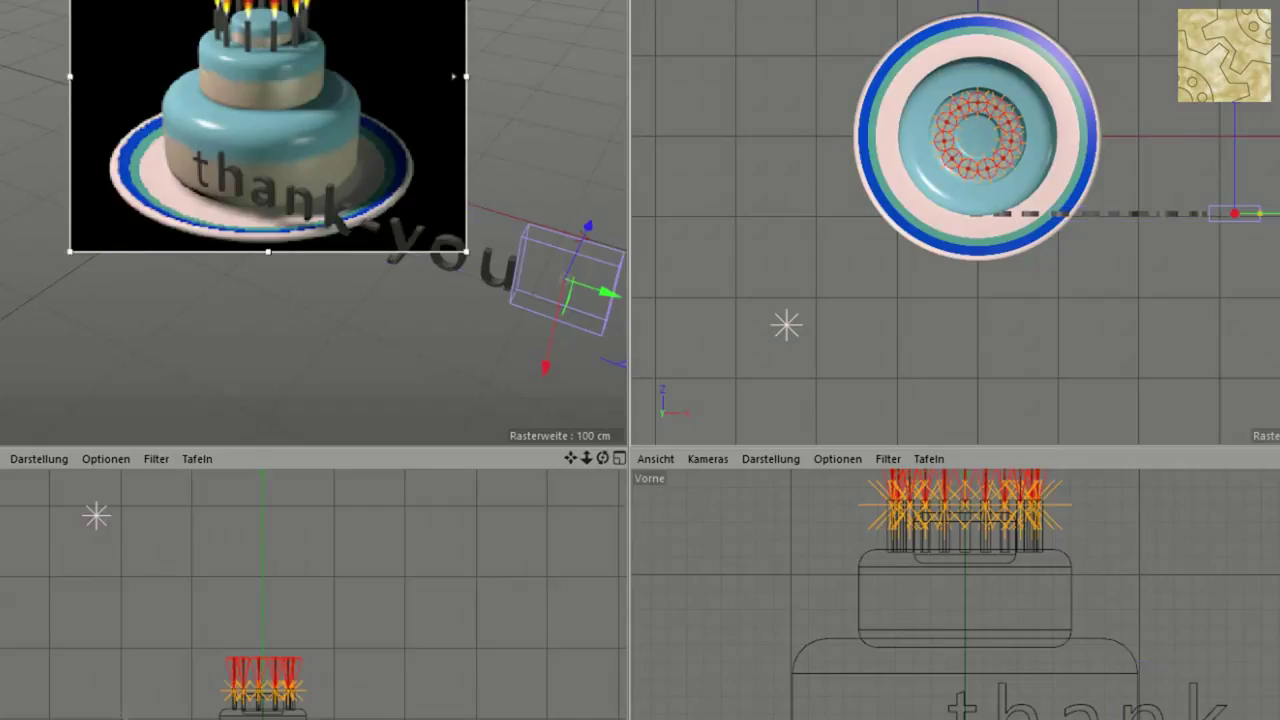
Shift the thank-you text along X in the Top view until it hugs the bottom tier
left_click(470, 265)
left_click_drag(1235, 213, 1130, 213)
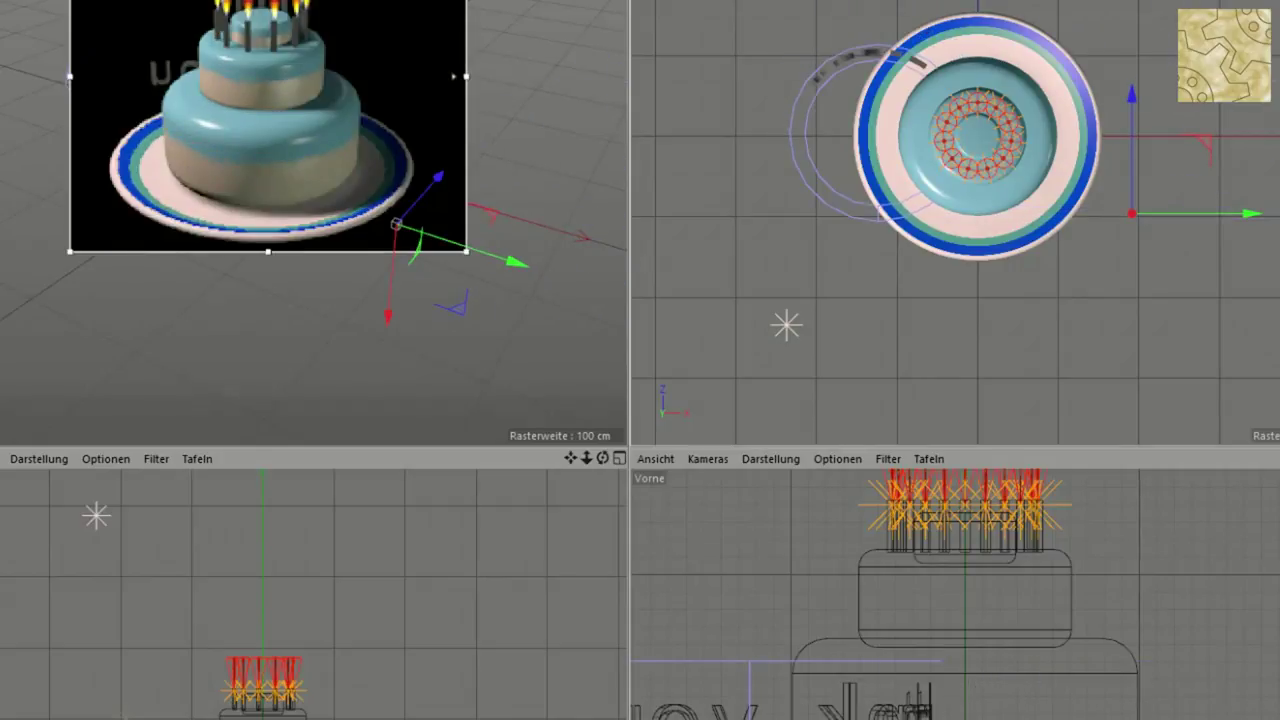
mouse_move(1200, 213)
left_mouse_down()
mouse_move(1161, 213)
mouse_move(1245, 213)
mouse_move(1230, 213)
left_mouse_up()
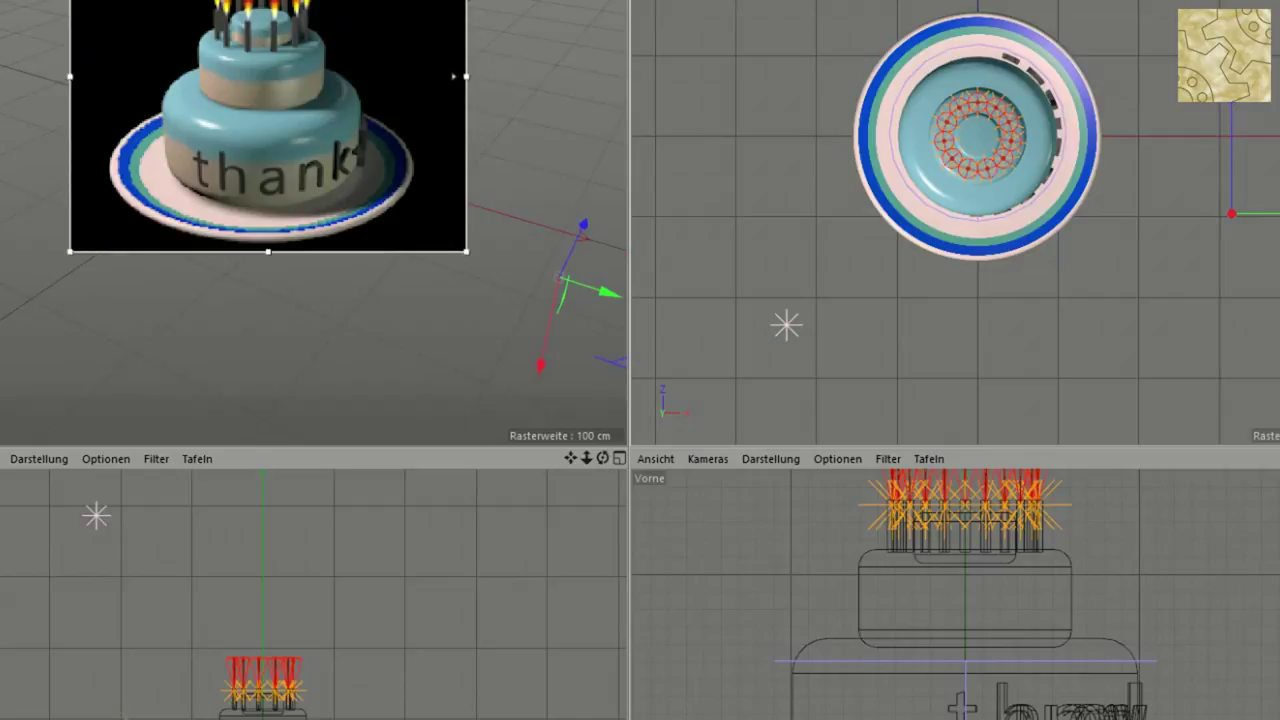
left_click_drag(1080, 216, 1236, 216)
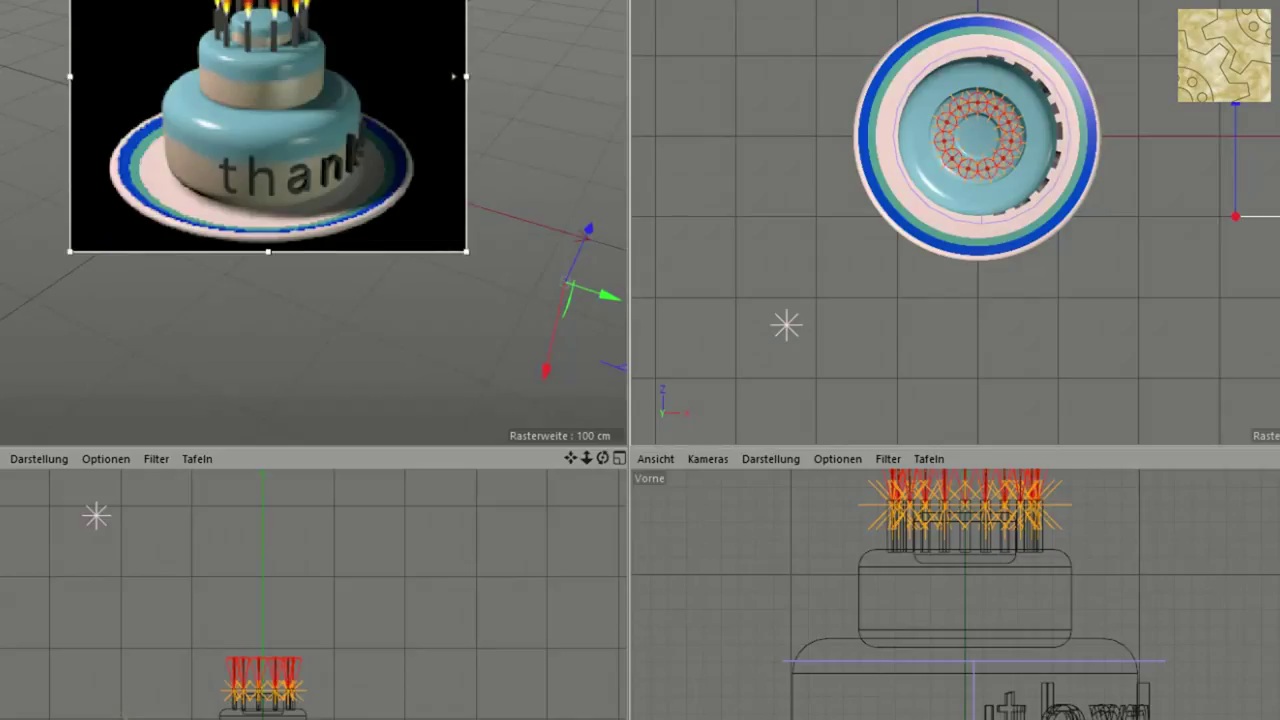
left_click_drag(1236, 216, 1235, 216)
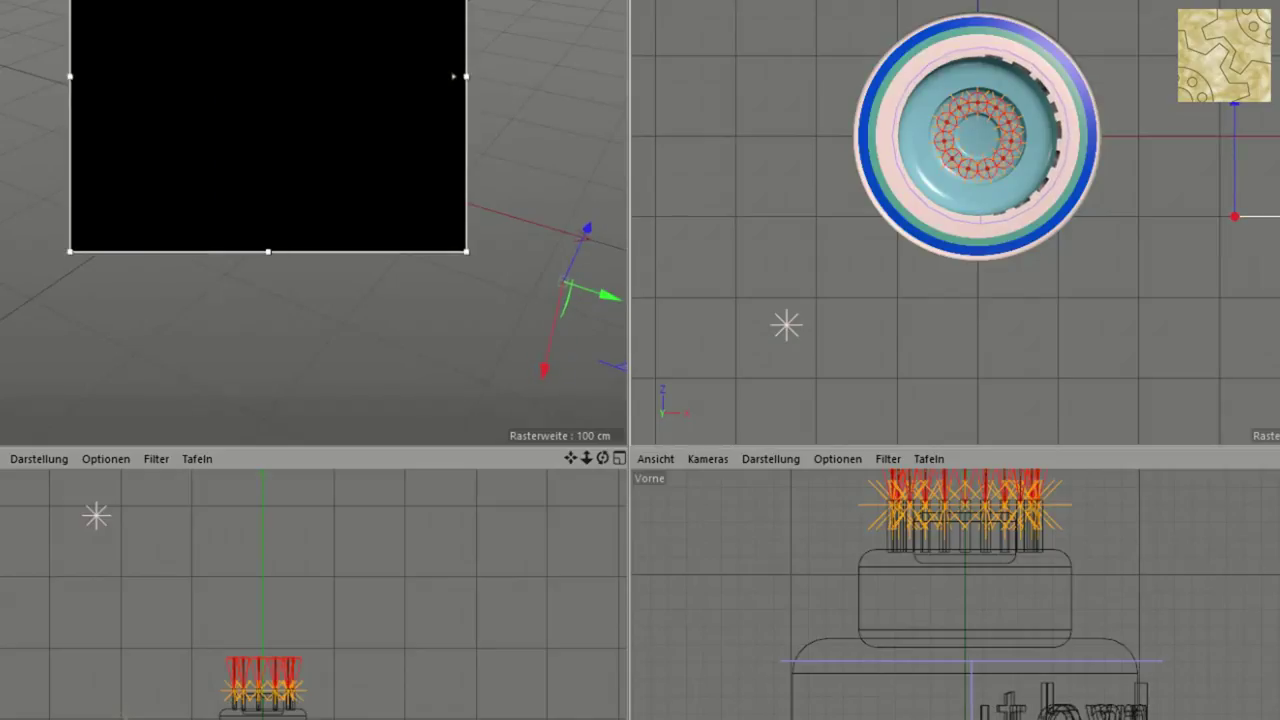
left_click_drag(566, 285, 564, 283, "alt")
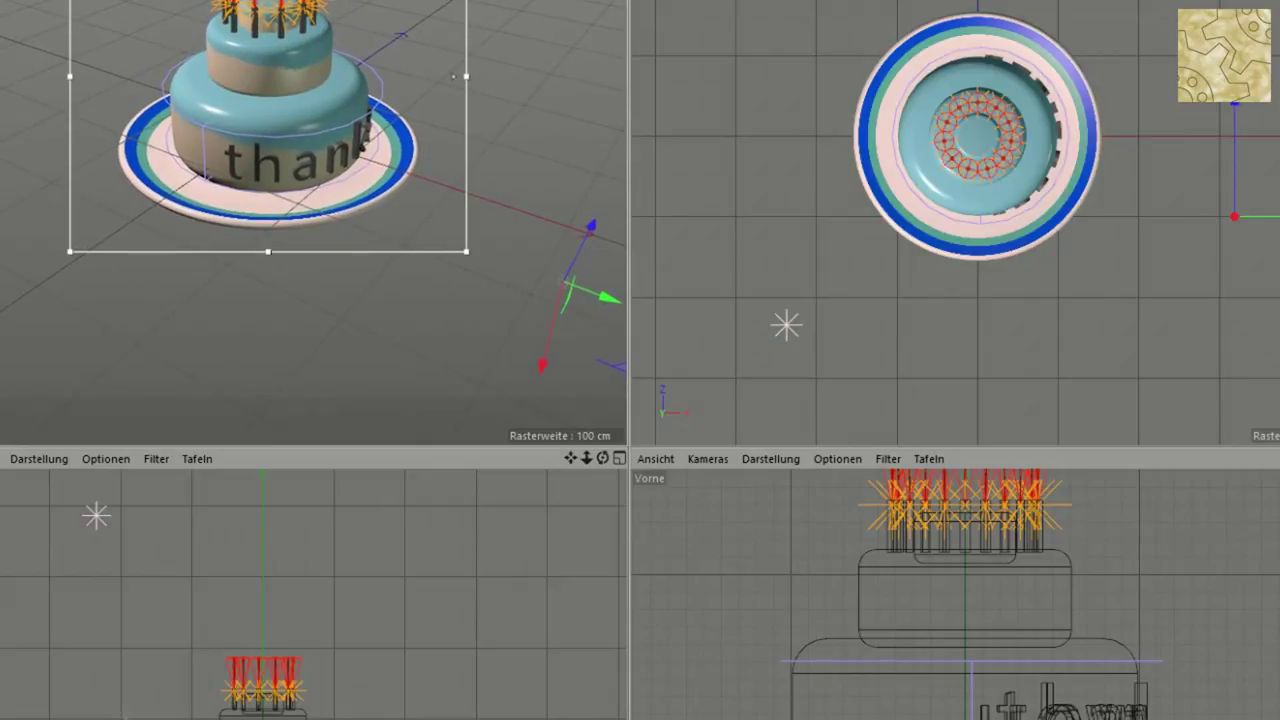
Maximize the perspective viewport and tilt the camera lower on the cake
middle_click(564, 283)
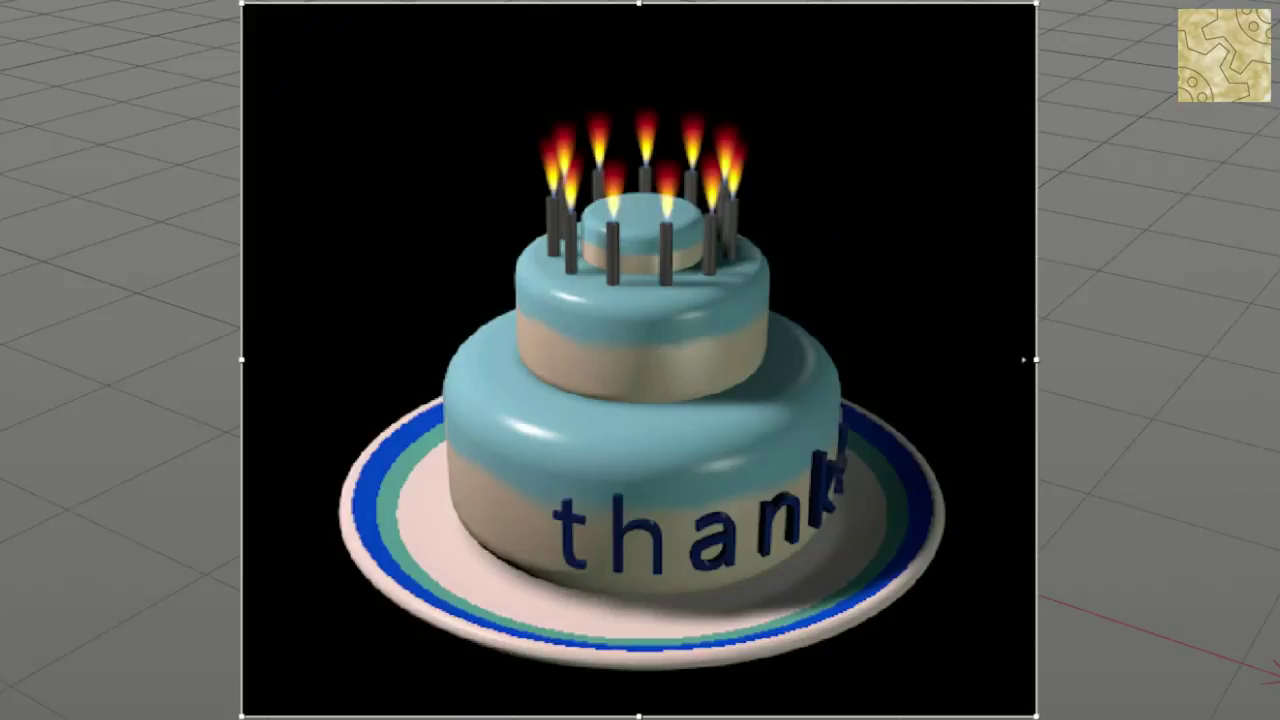
mouse_move(643, 457)
left_mouse_down("alt")
mouse_move(643, 430)
mouse_move(643, 499)
left_mouse_up("alt")
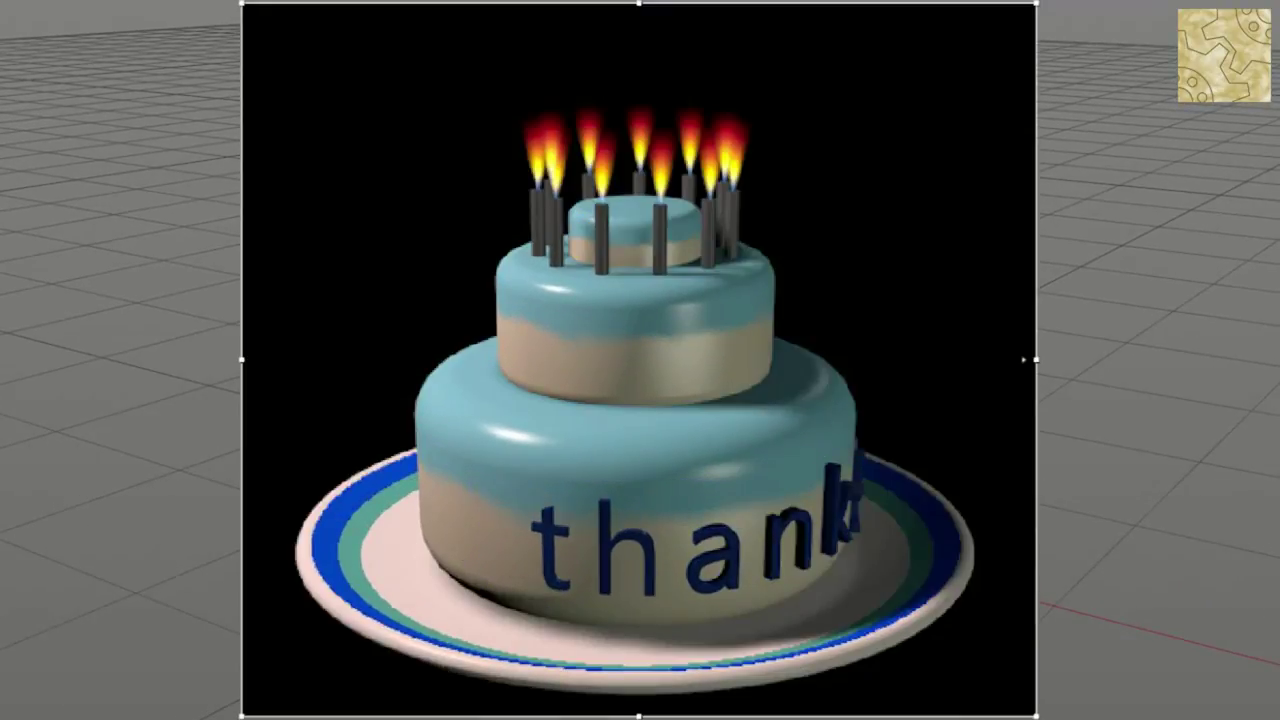
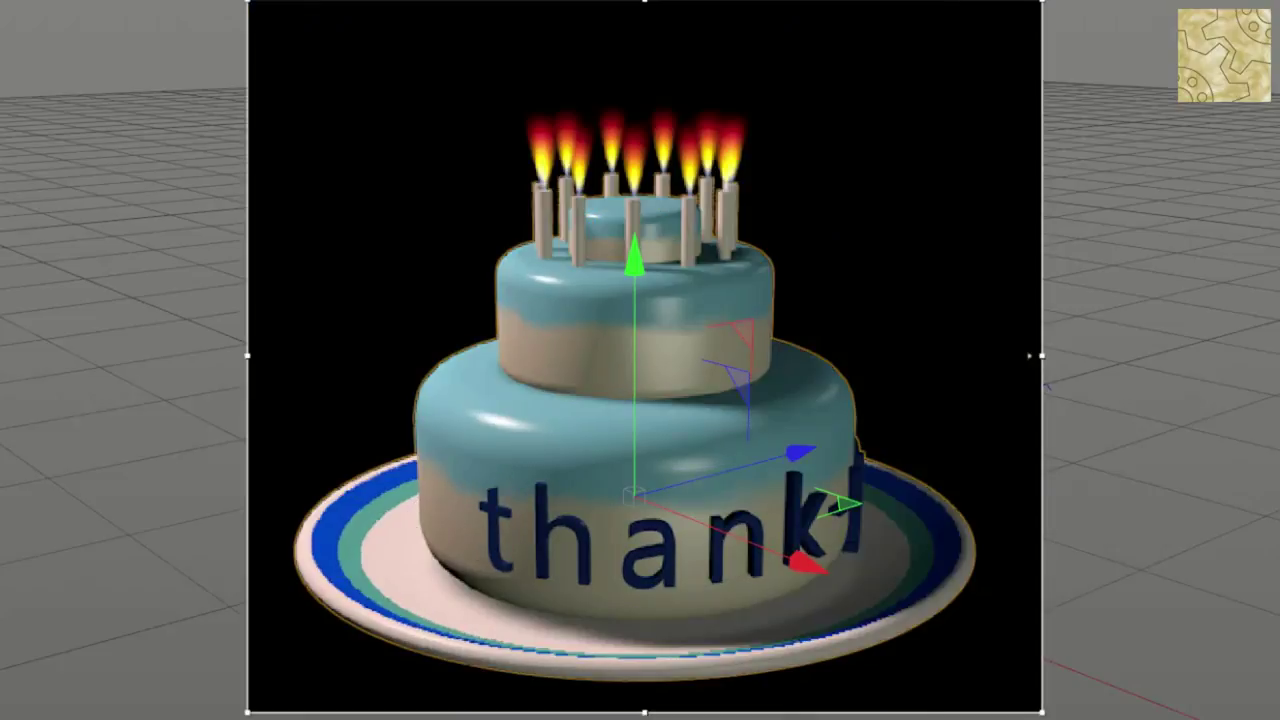
Rotate the 'thank' text ring about the cake's vertical axis, adjusting it back and forth
key("r")
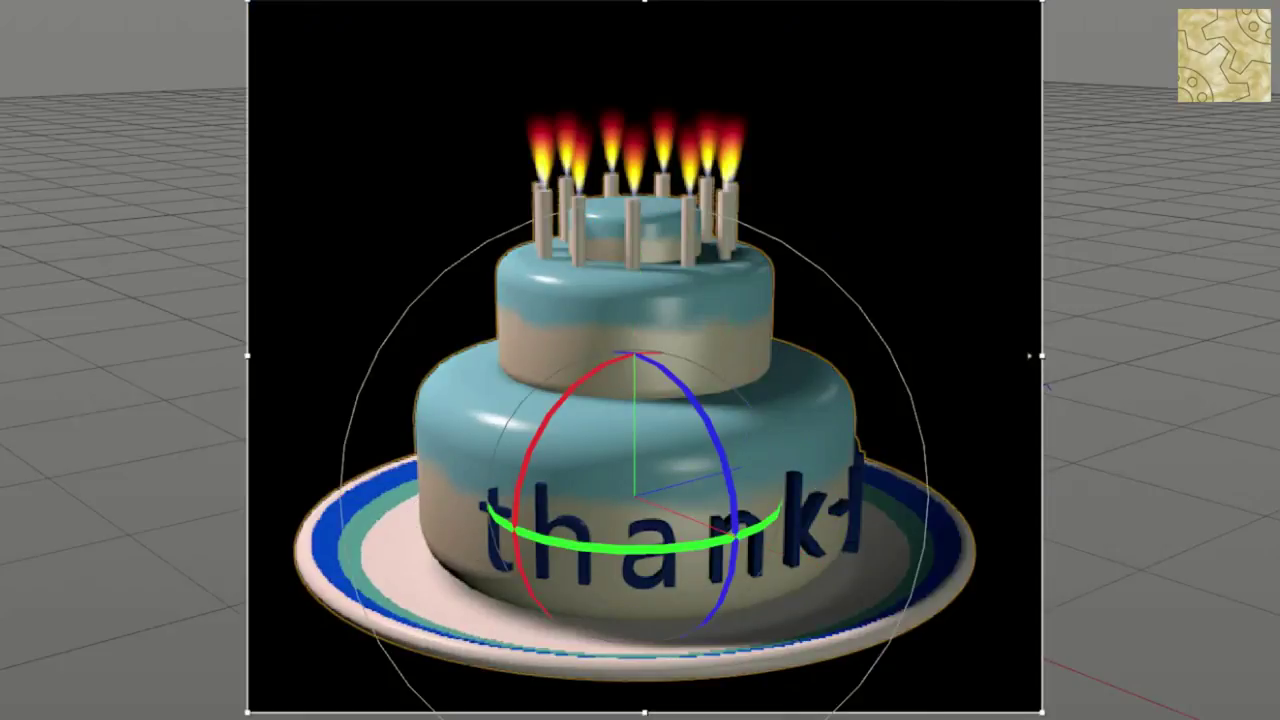
left_click_drag(600, 545, 680, 545)
left_click_drag(600, 545, 680, 545)
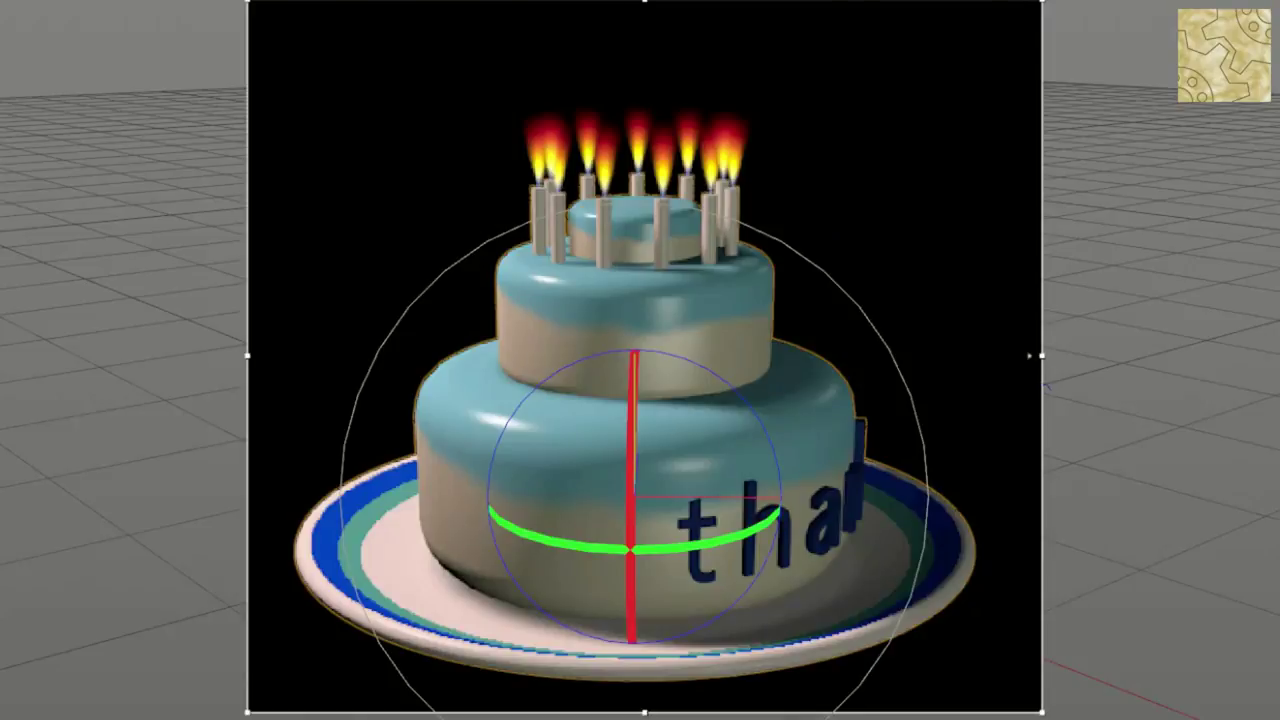
left_click_drag(690, 540, 600, 545)
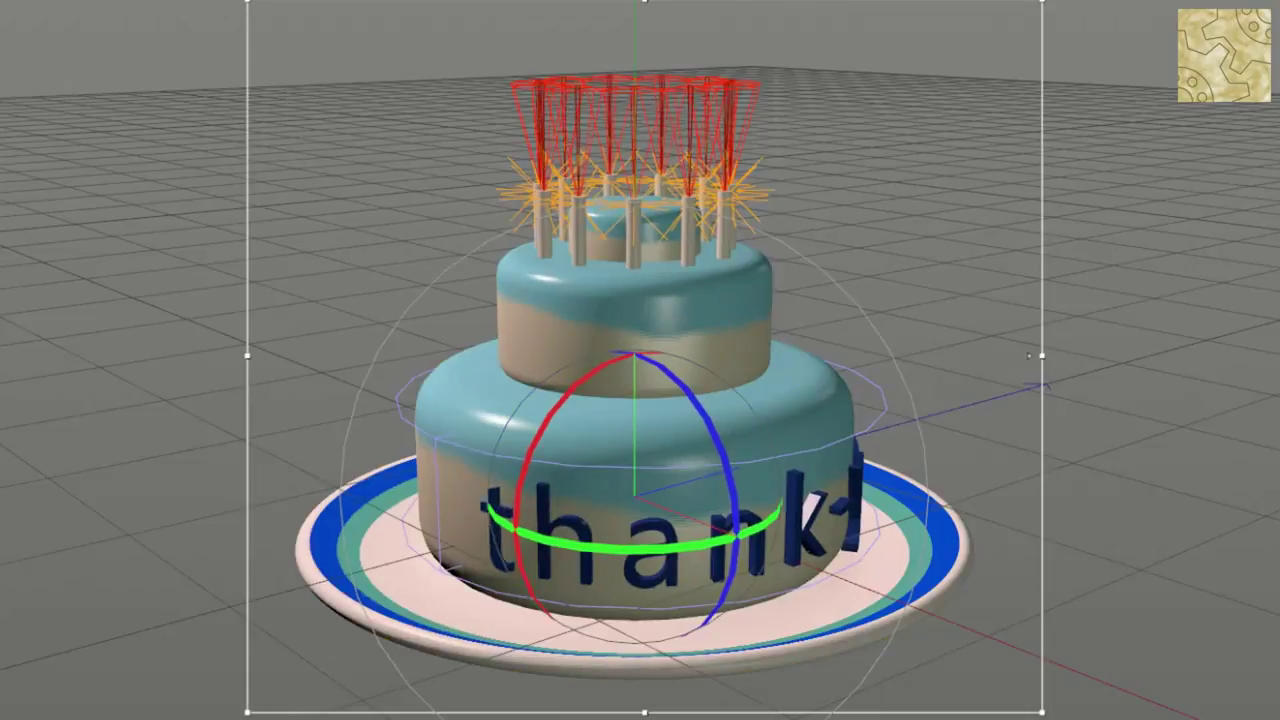
left_click_drag(640, 545, 720, 540)
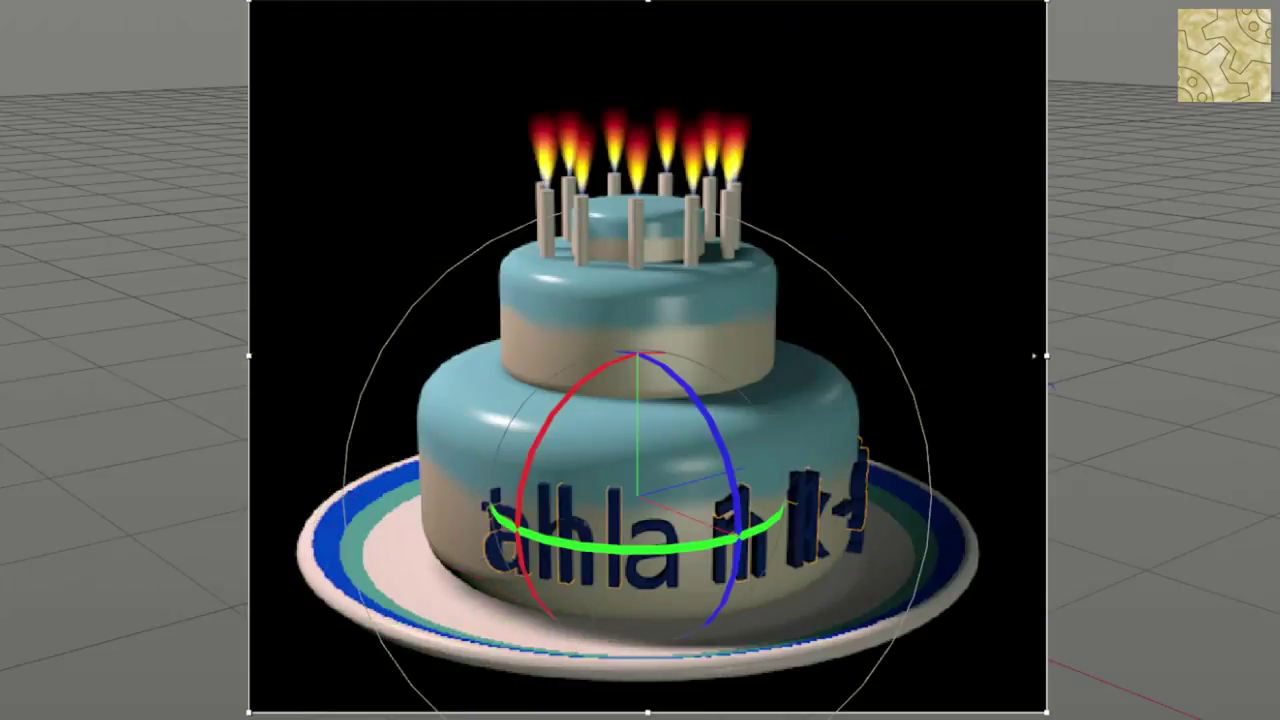
Rotate the text ring 142° about its vertical axis
left_click_drag(778, 518, 890, 410)
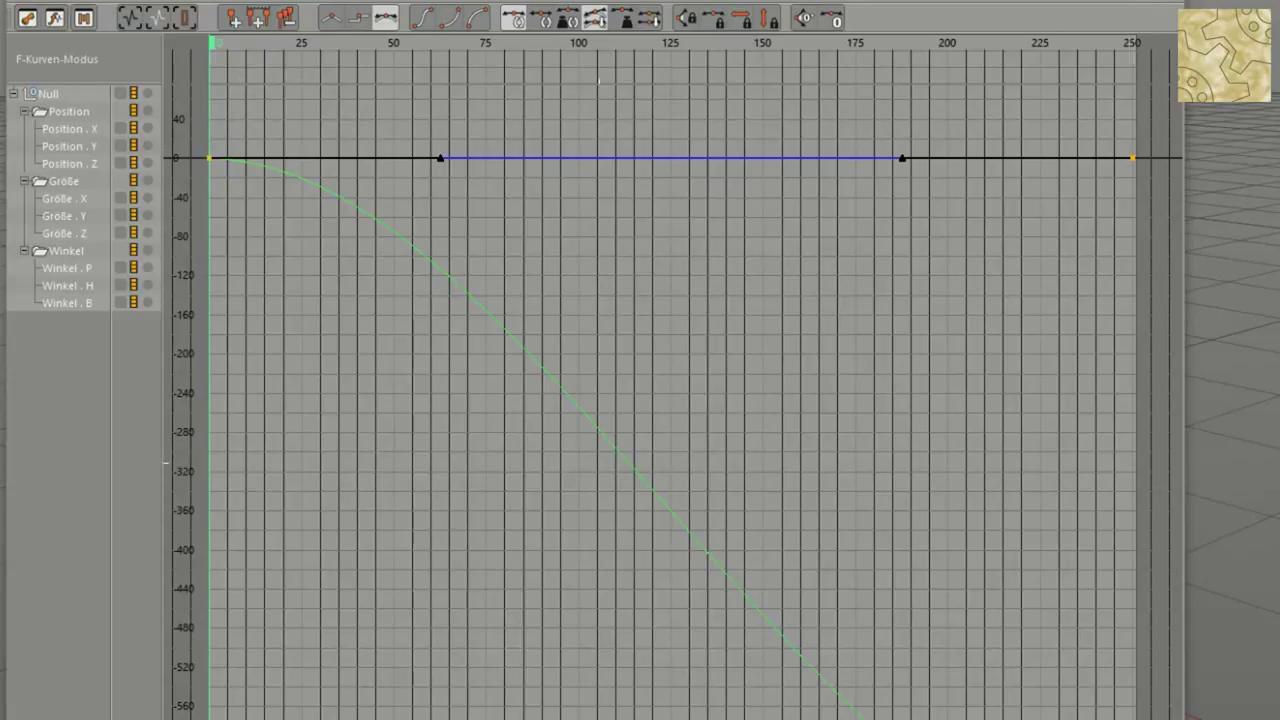
Select the flat zero-line curve and add keys near frames 62 and 187
left_click(436, 80)
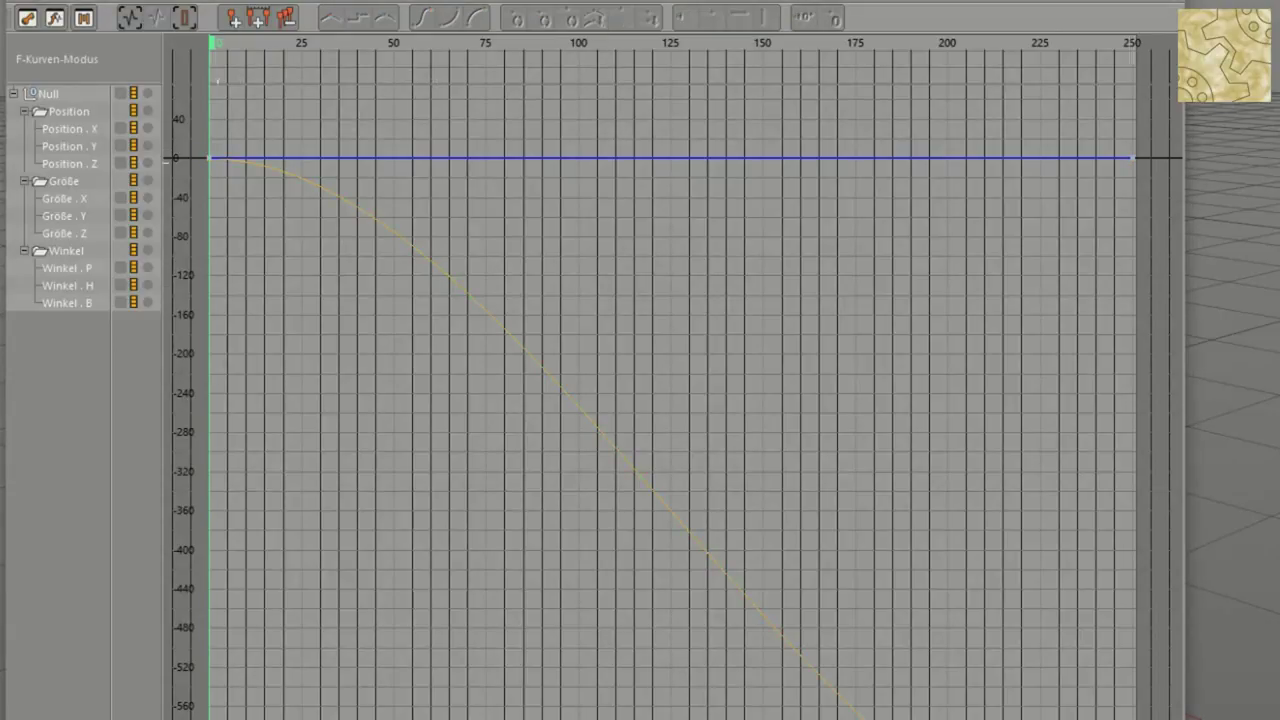
left_click(440, 157, "ctrl")
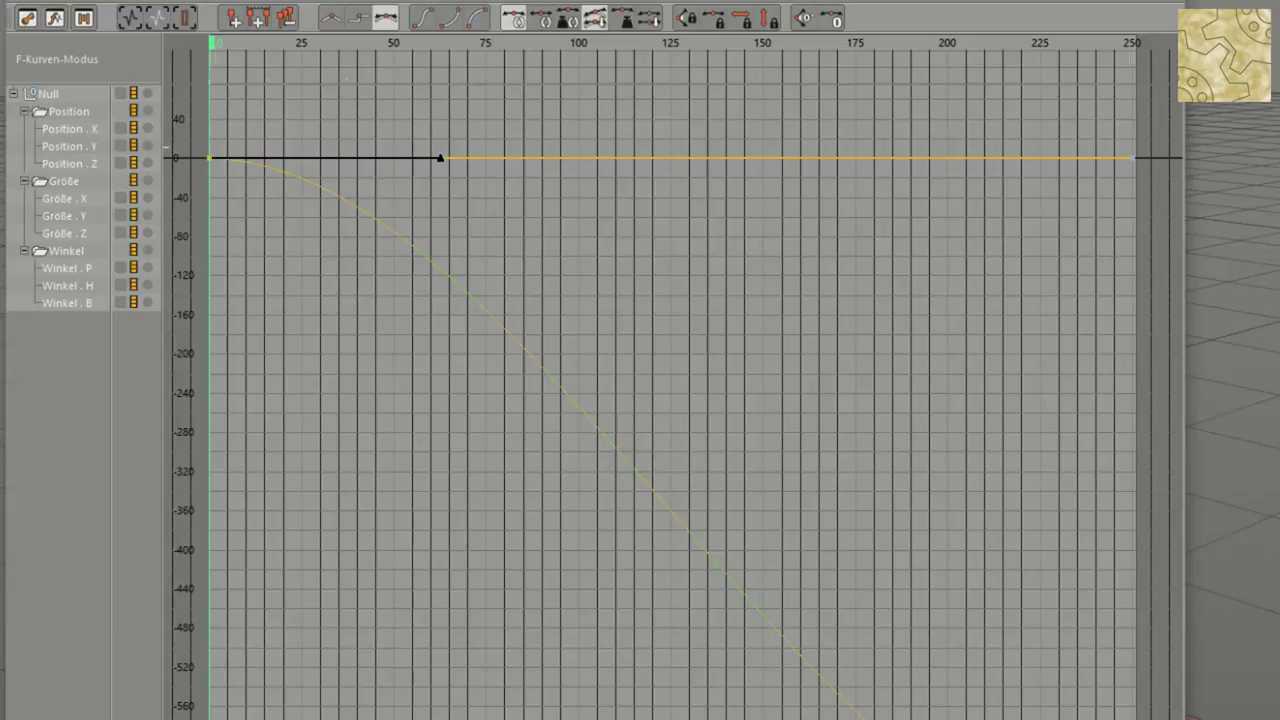
left_click(902, 157, "ctrl")
Fit all curves into view, make the rotation curve a linear ramp, and deselect
key("h")
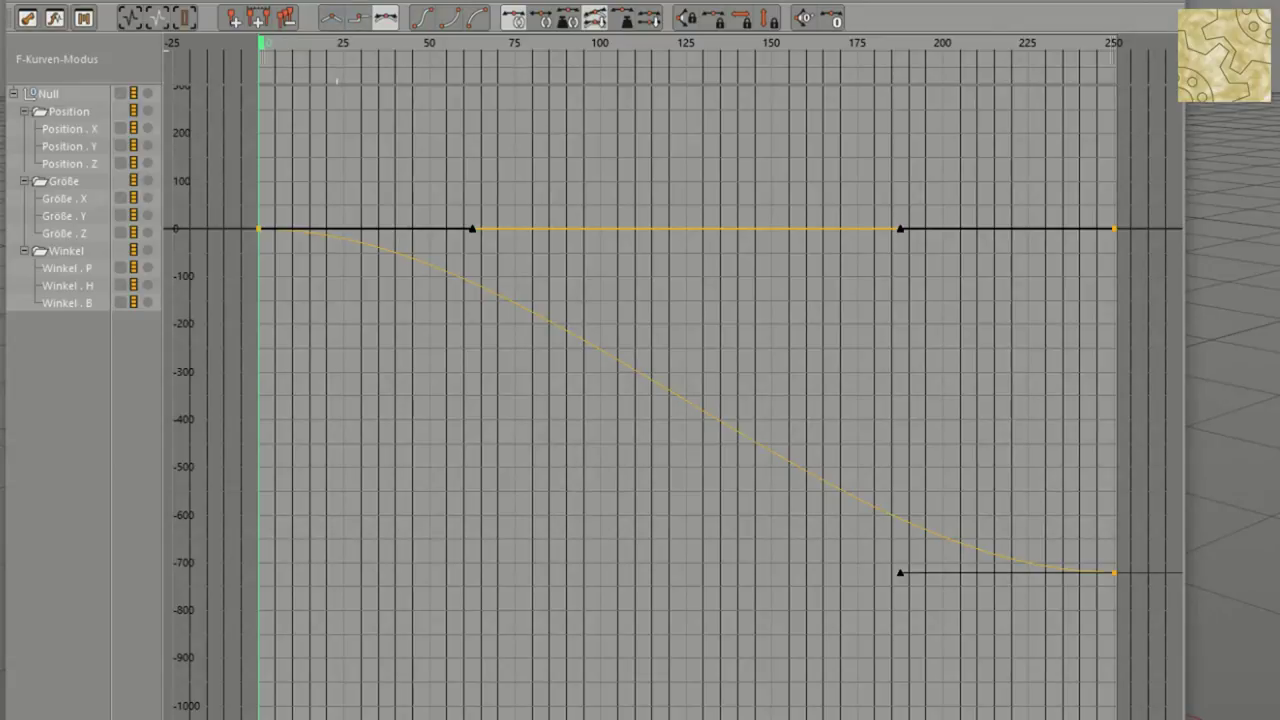
left_click(331, 18)
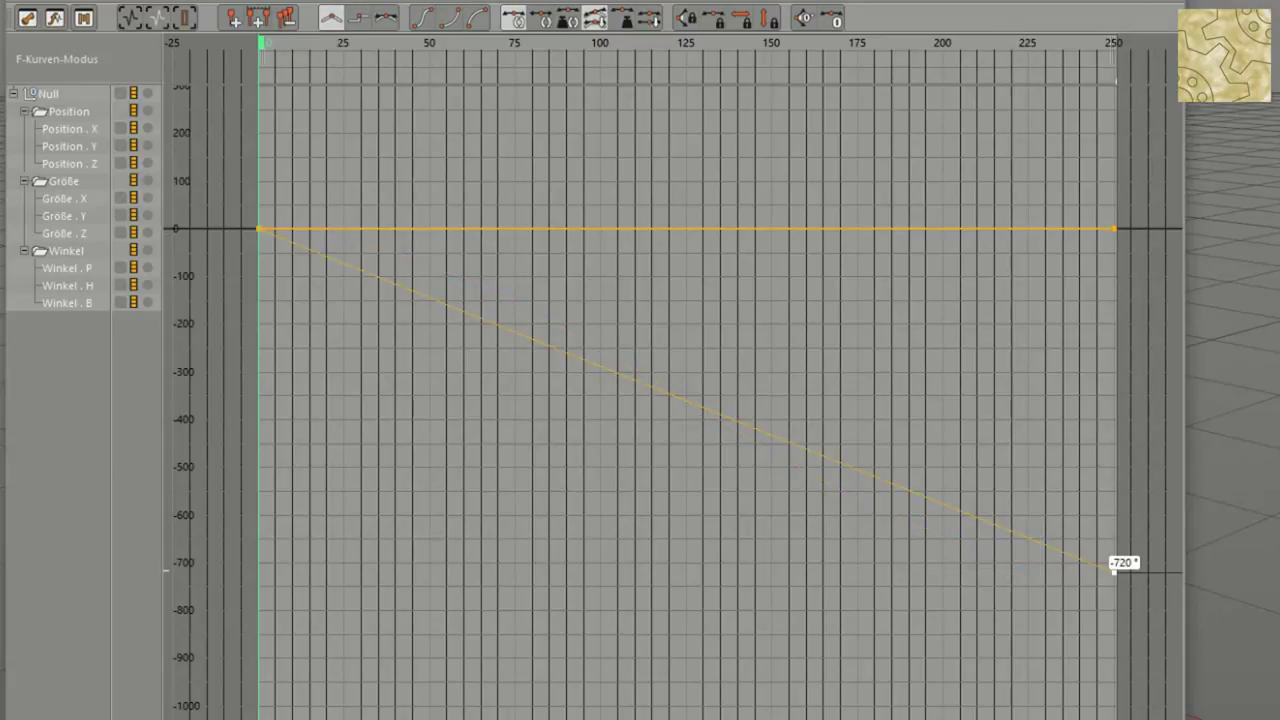
left_click(792, 80)
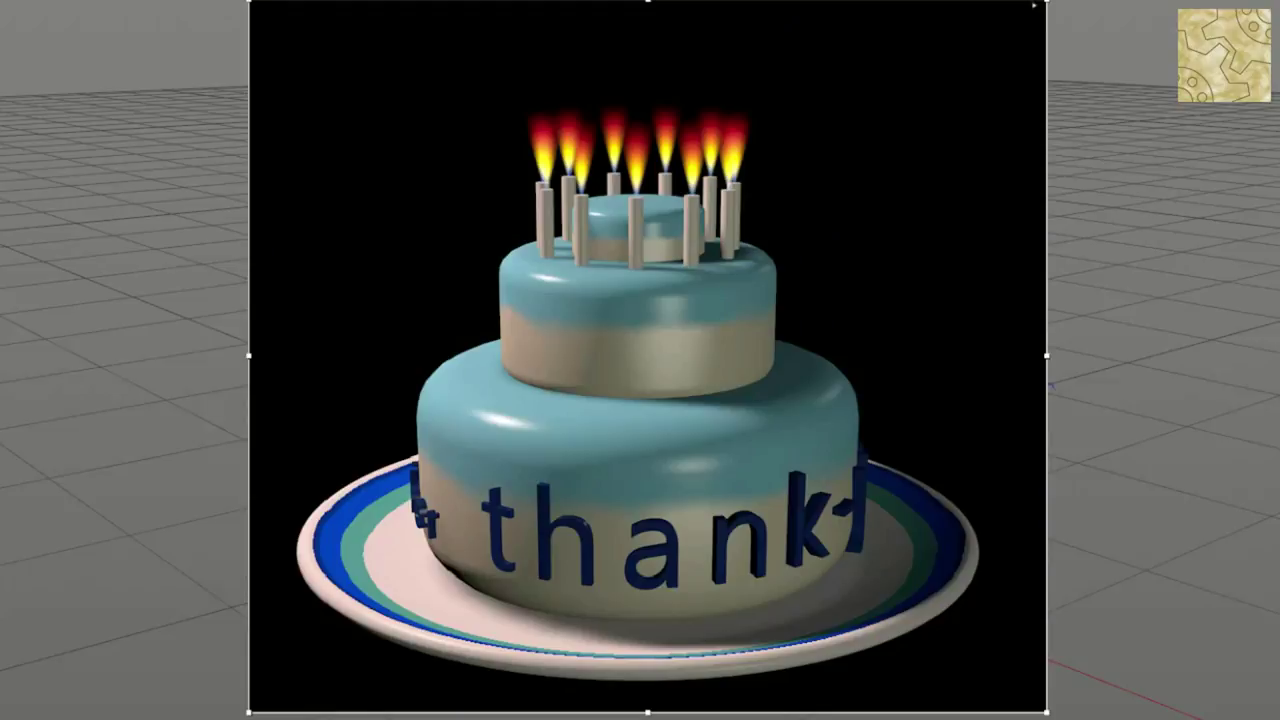
Rotate the cake so the 'you all' lettering faces the camera, then return to Move
key("e")
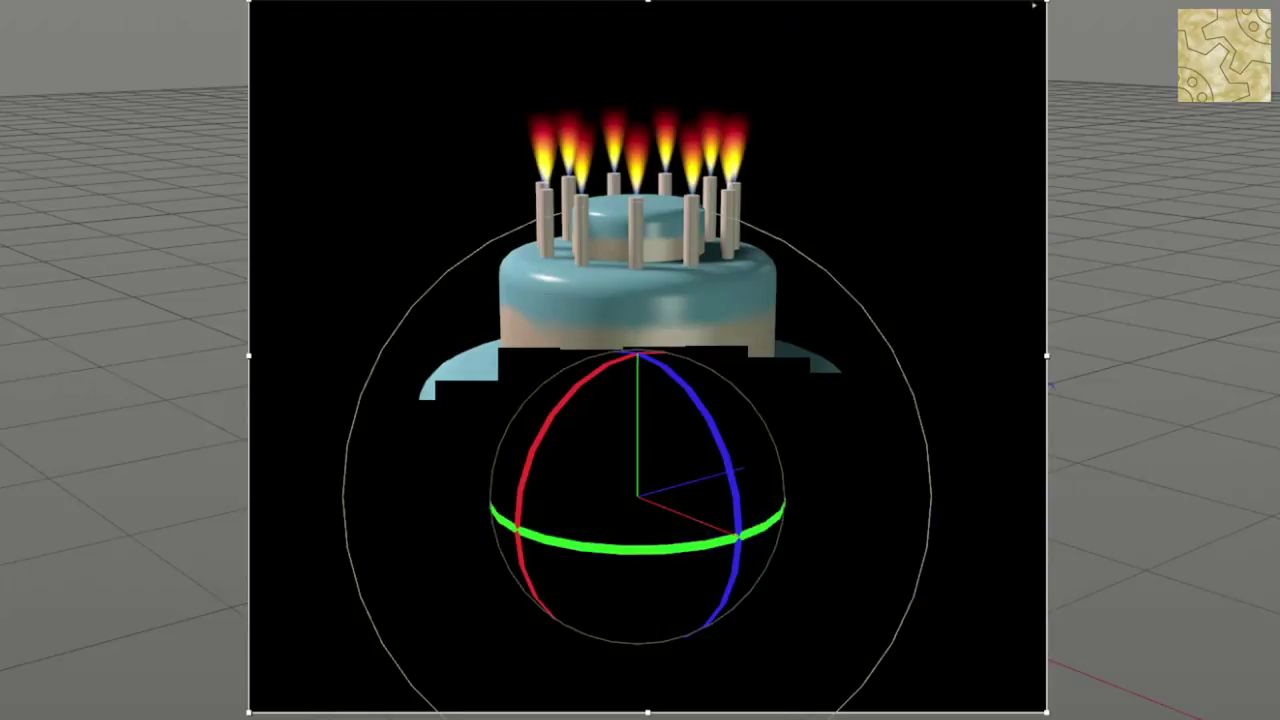
left_click_drag(524, 460, 560, 580)
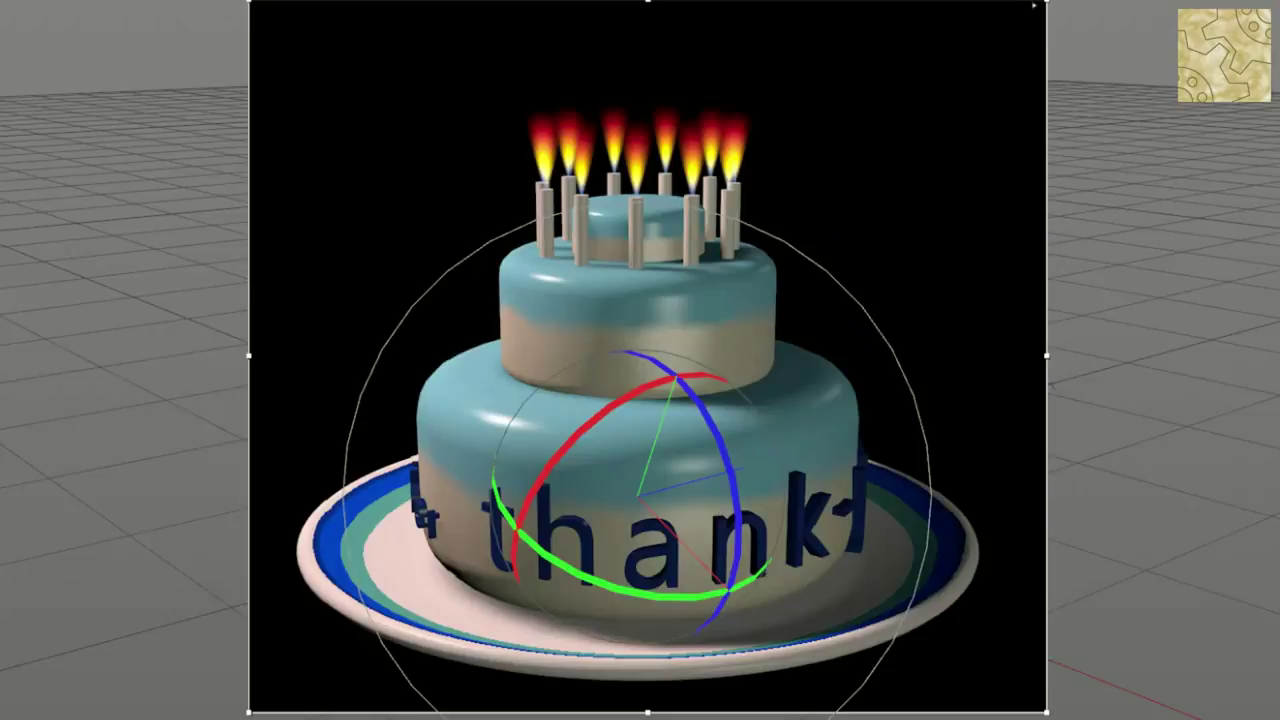
key("e")
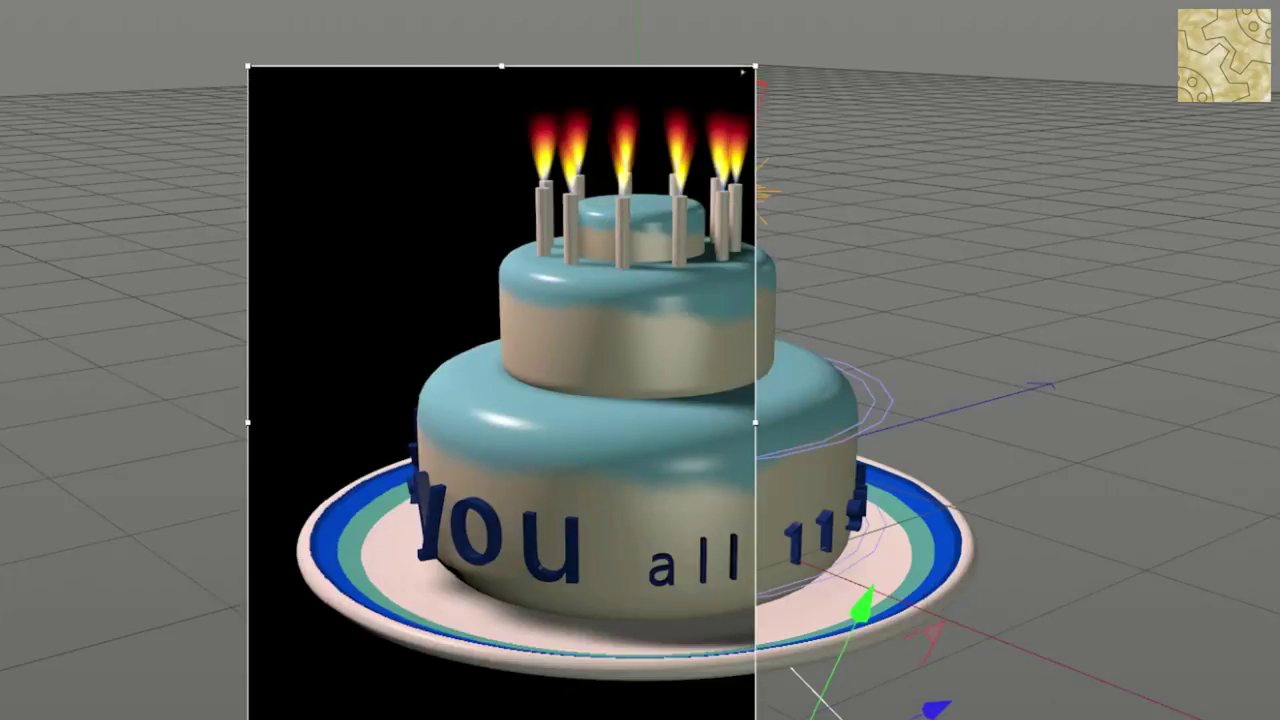
Widen the live render preview and move the light up-left, aiming it at the cake
left_click_drag(755, 422, 1166, 392)
mouse_move(860, 605)
left_mouse_down()
mouse_move(843, 465)
mouse_move(290, 560)
left_mouse_up()
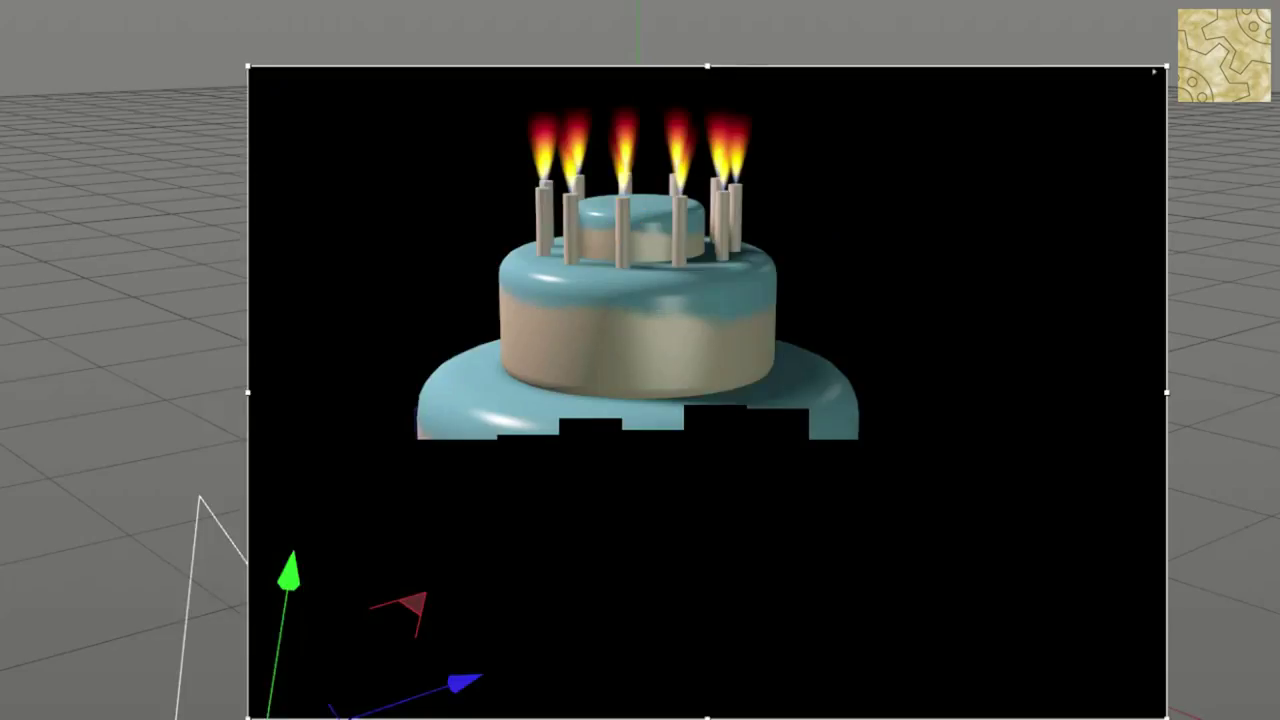
key("r")
mouse_move(290, 560)
left_mouse_down()
mouse_move(330, 640)
mouse_move(290, 615)
left_mouse_up()
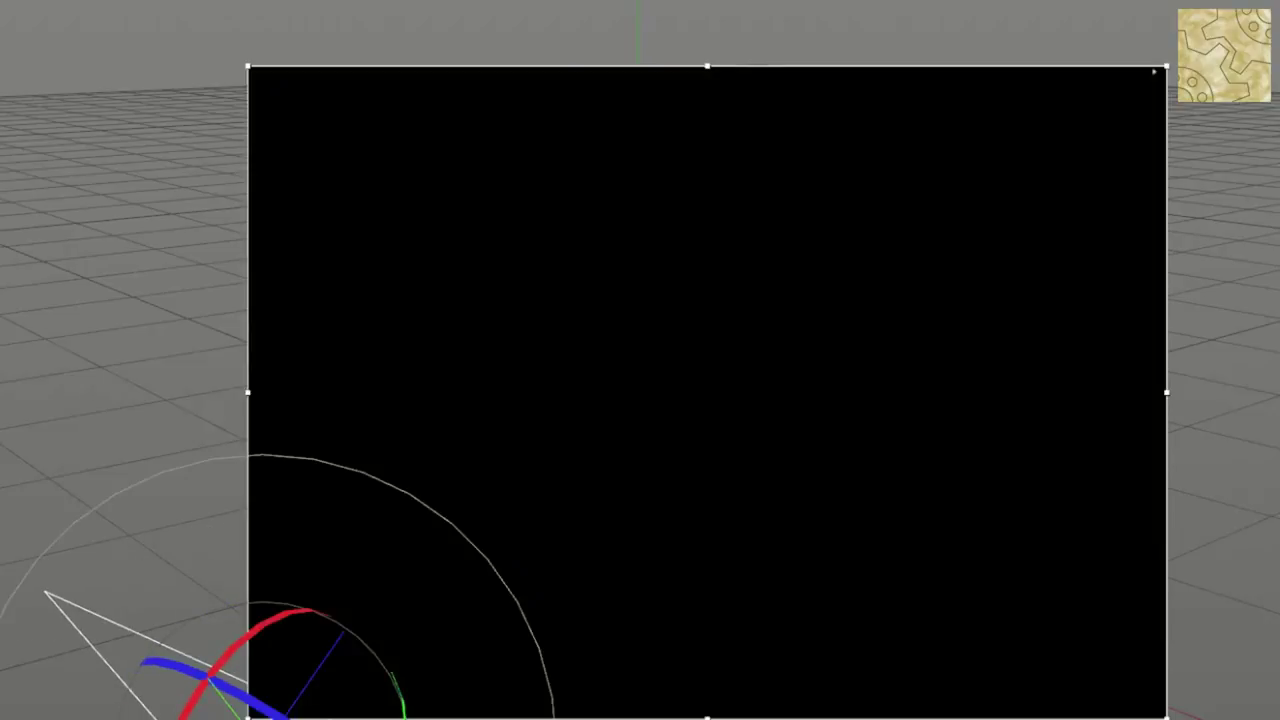
Shift the light toward the lower left and select the floor plane
key("e")
mouse_move(390, 565)
left_mouse_down()
mouse_move(235, 635)
mouse_move(233, 612)
left_mouse_up()
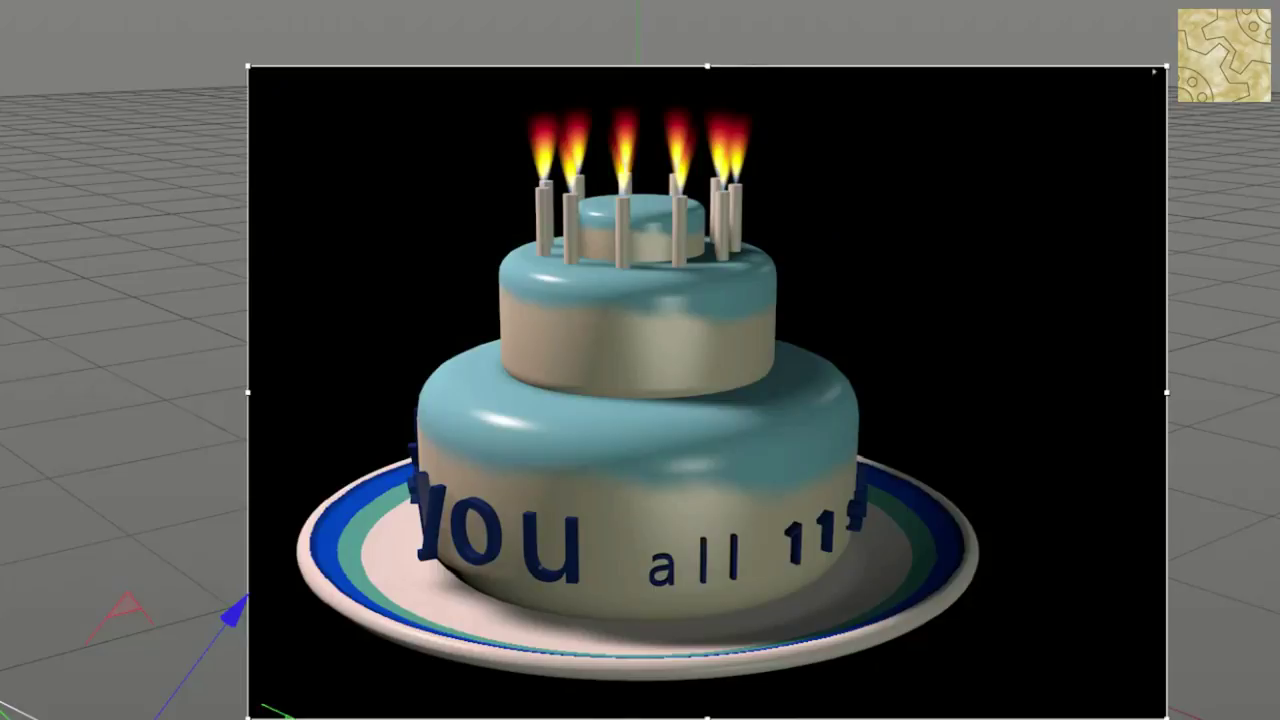
left_click(150, 520)
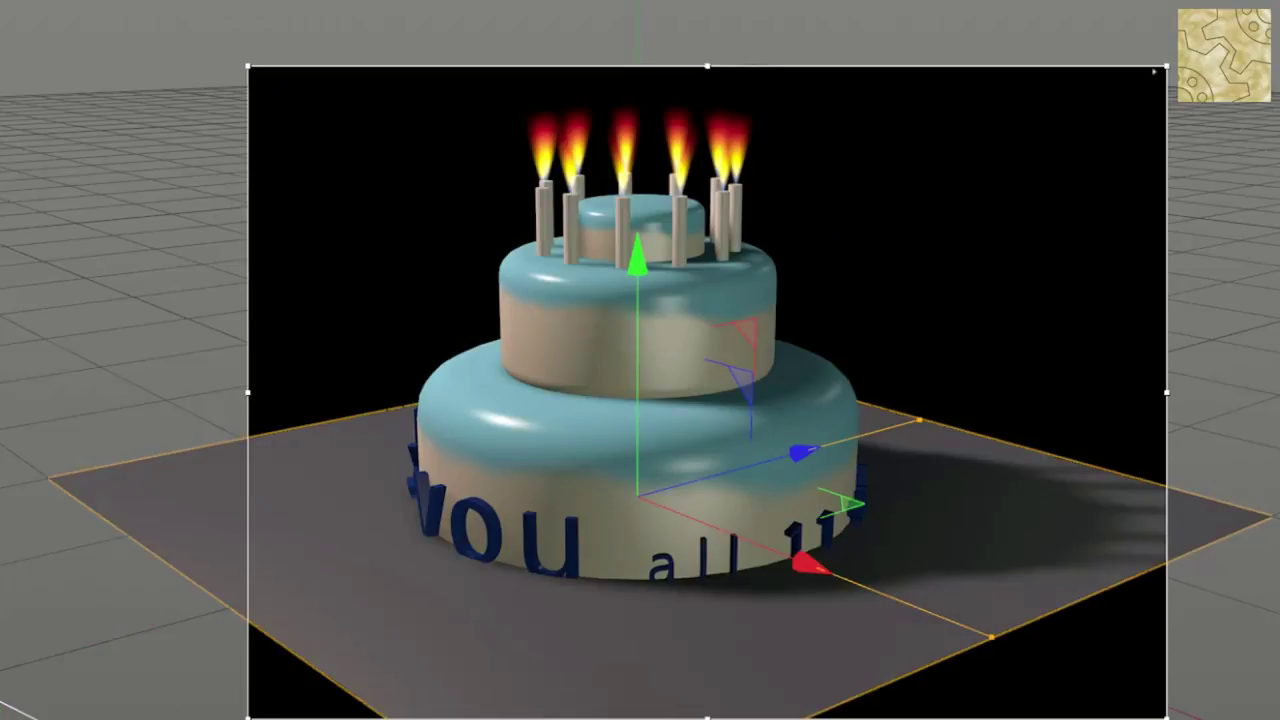
Delete the floor, switch off the render region, select candles and flames, maximize front view
key("Delete")
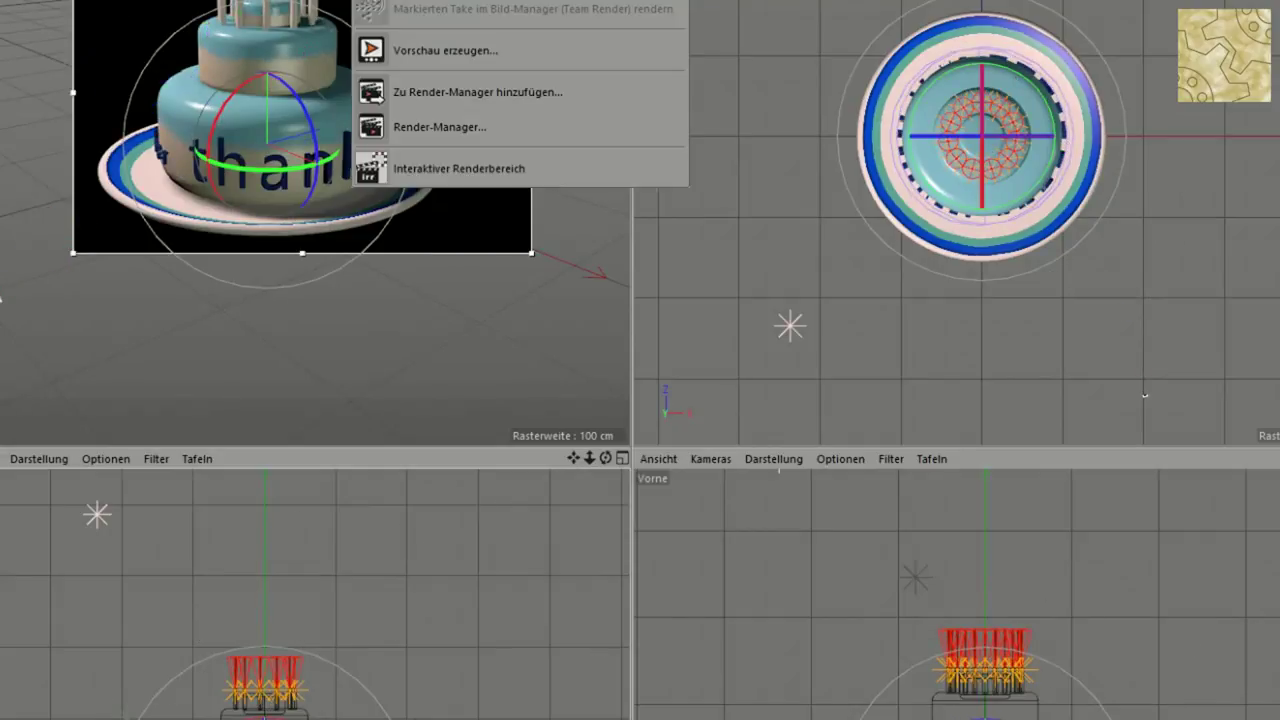
left_click(500, 166)
left_click(983, 140)
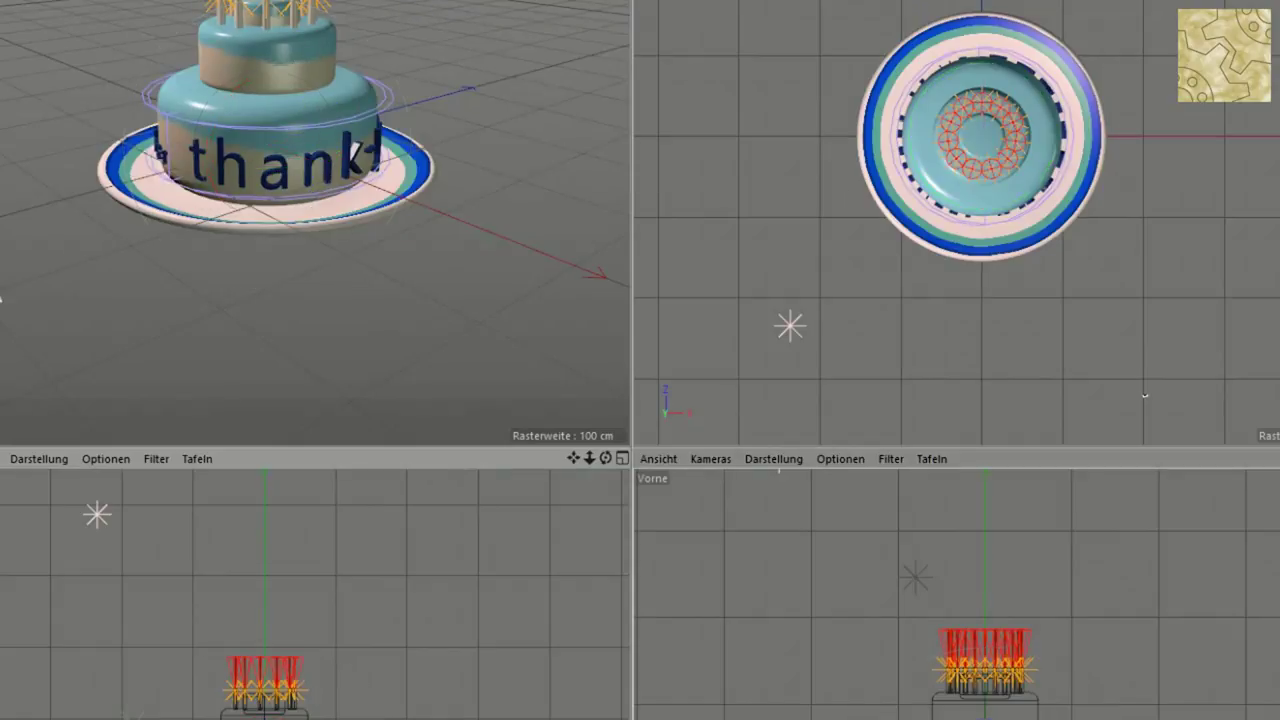
key("F4")
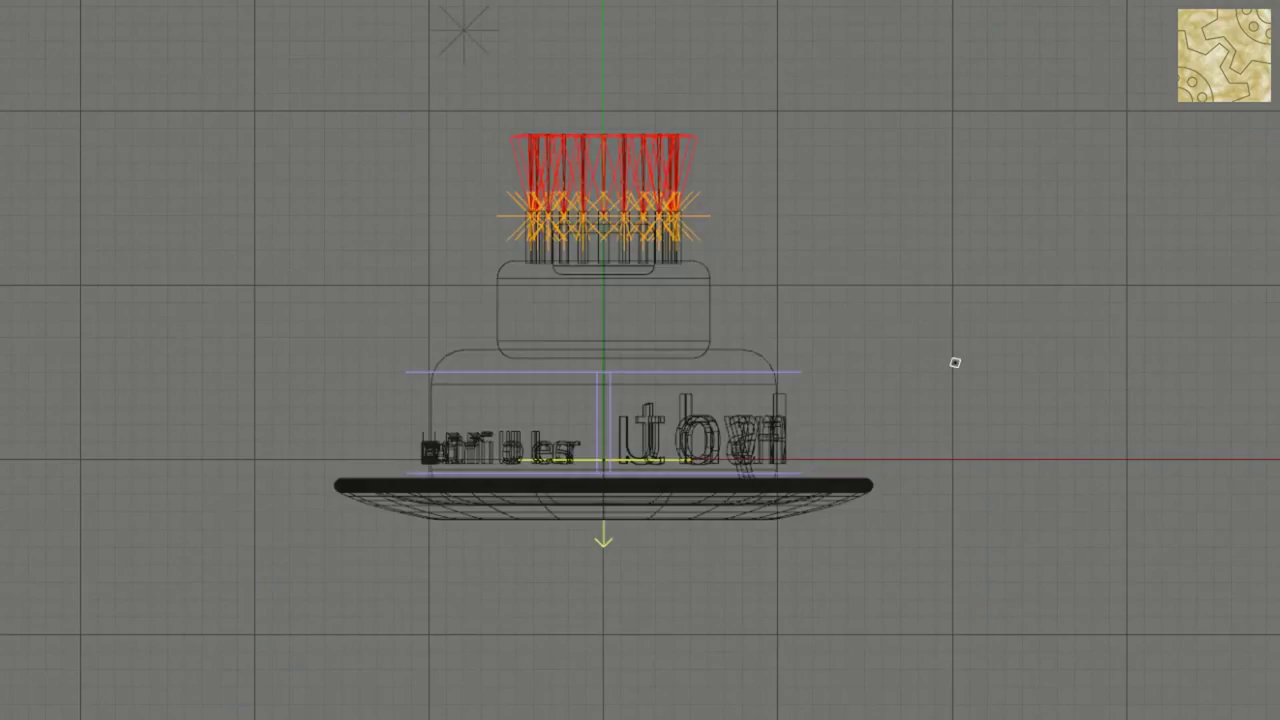
Return to four views, maximize the side view, and pan it to reveal the confetti
key("F5")
scroll(495, 690, "down", 3)
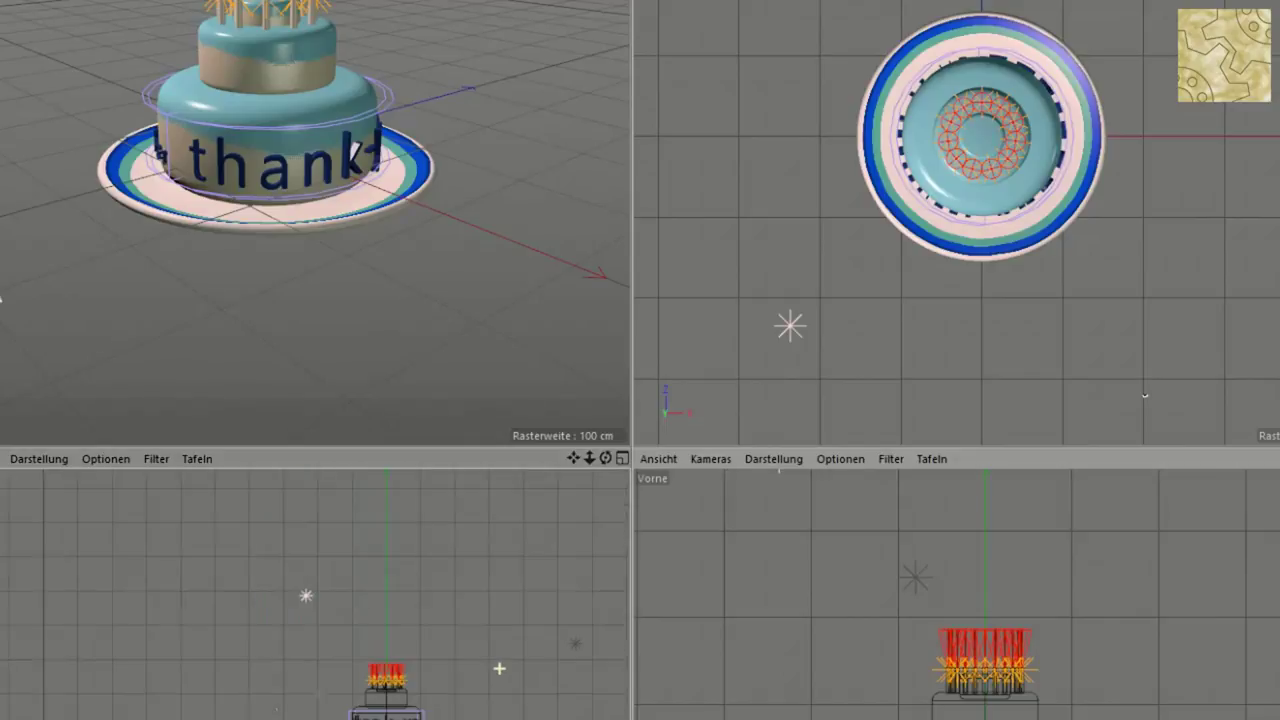
scroll(495, 690, "up", 2)
left_click(622, 458)
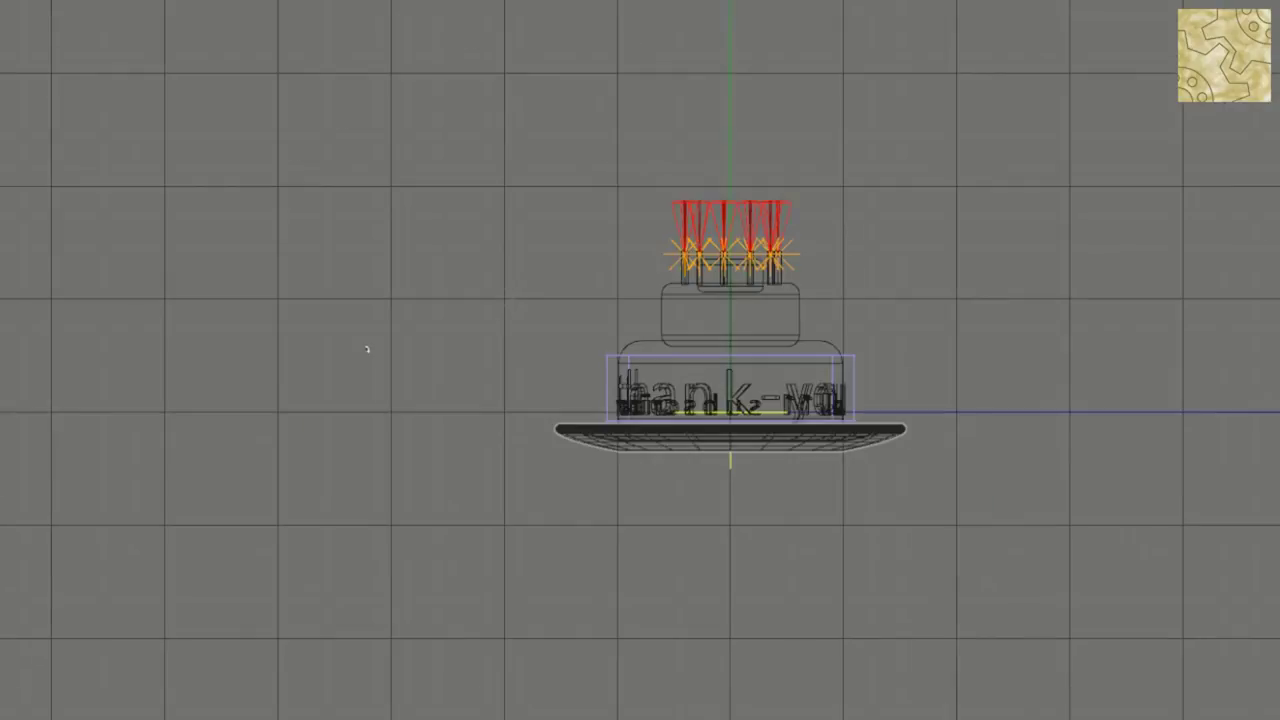
middle_click_drag(367, 349, 226, 509)
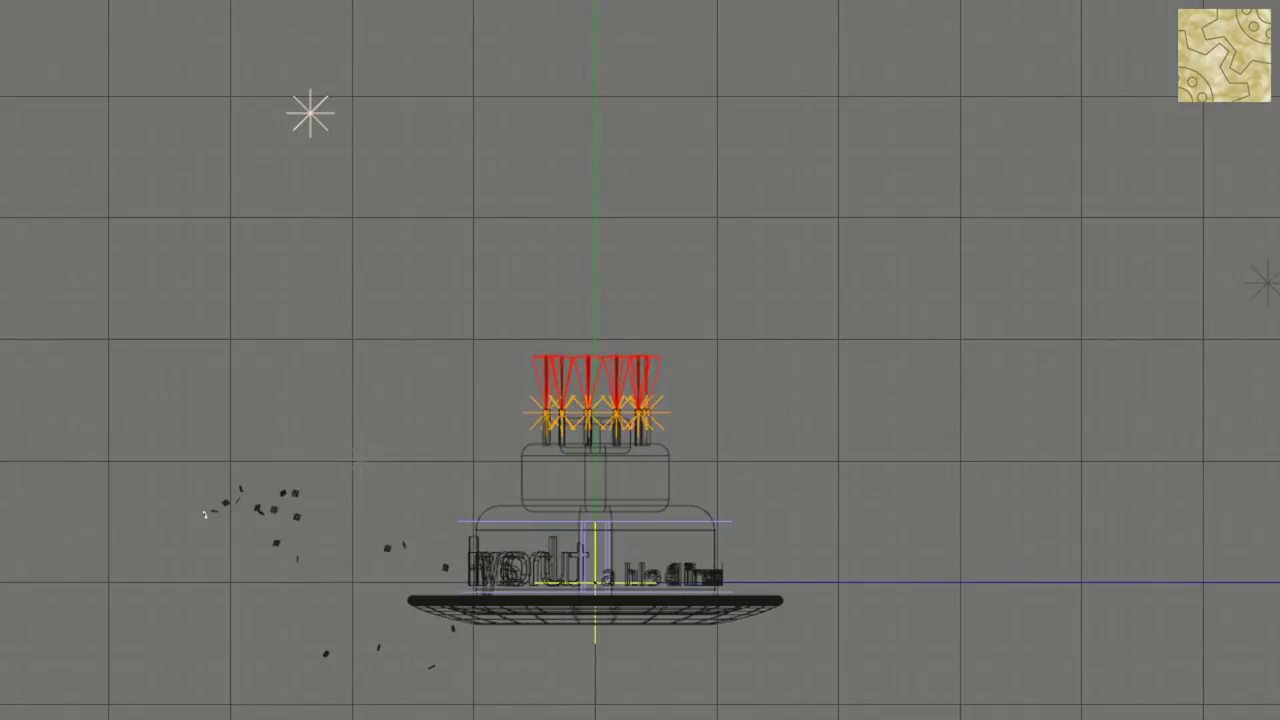
Select the confetti particle emitter
key("e")
left_click(204, 514)
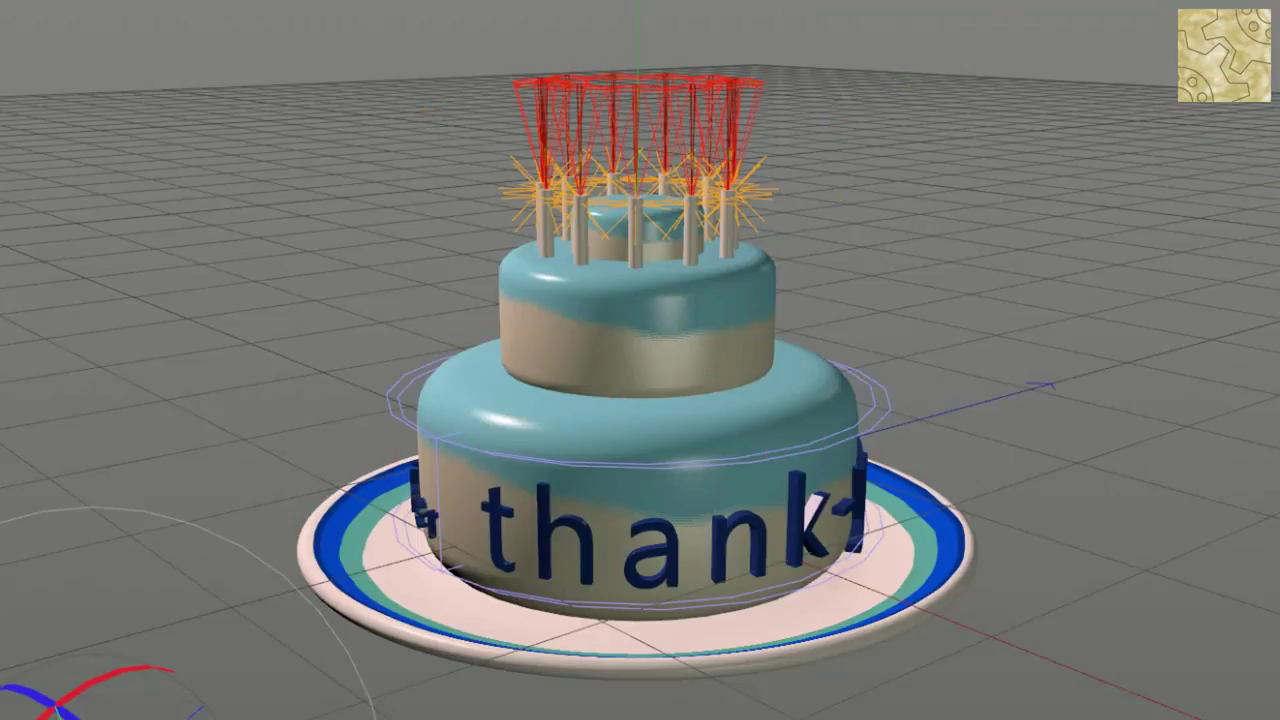
Start animation playback in the perspective viewport
key("r")
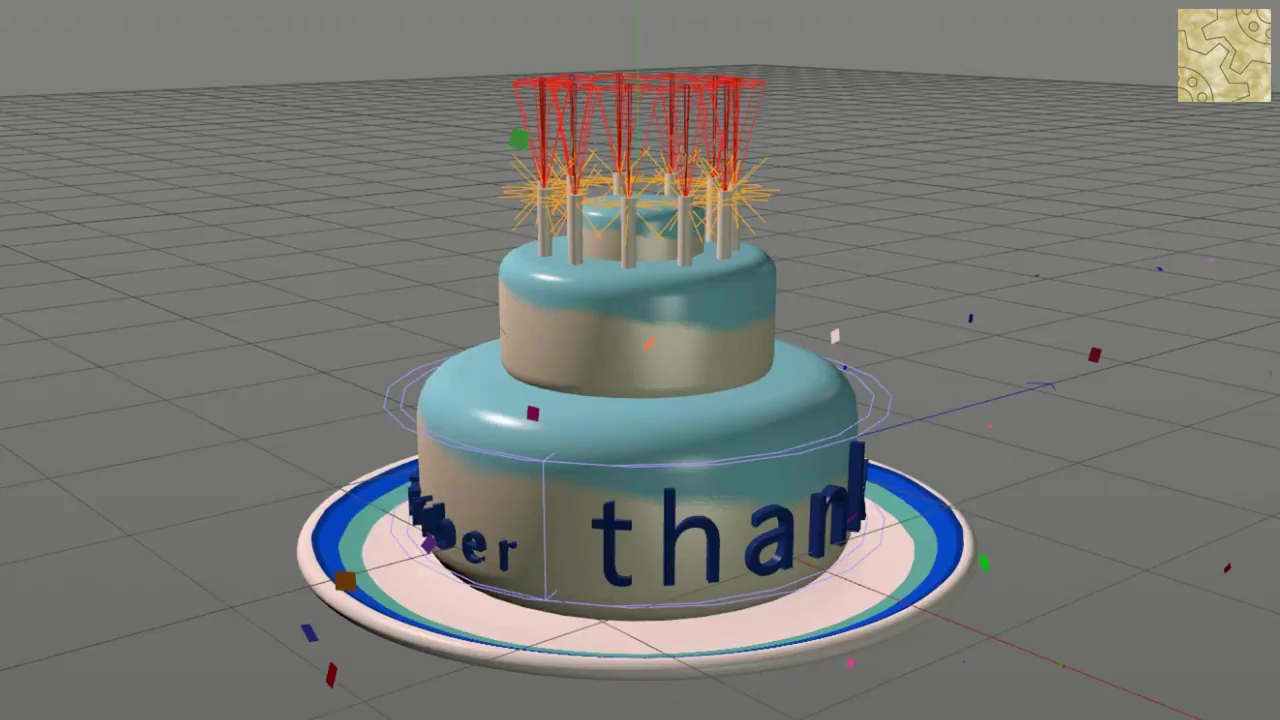
Play the timeline until 'subscriber' faces front on the lower tier's ring, with confetti around the cake
key("r")
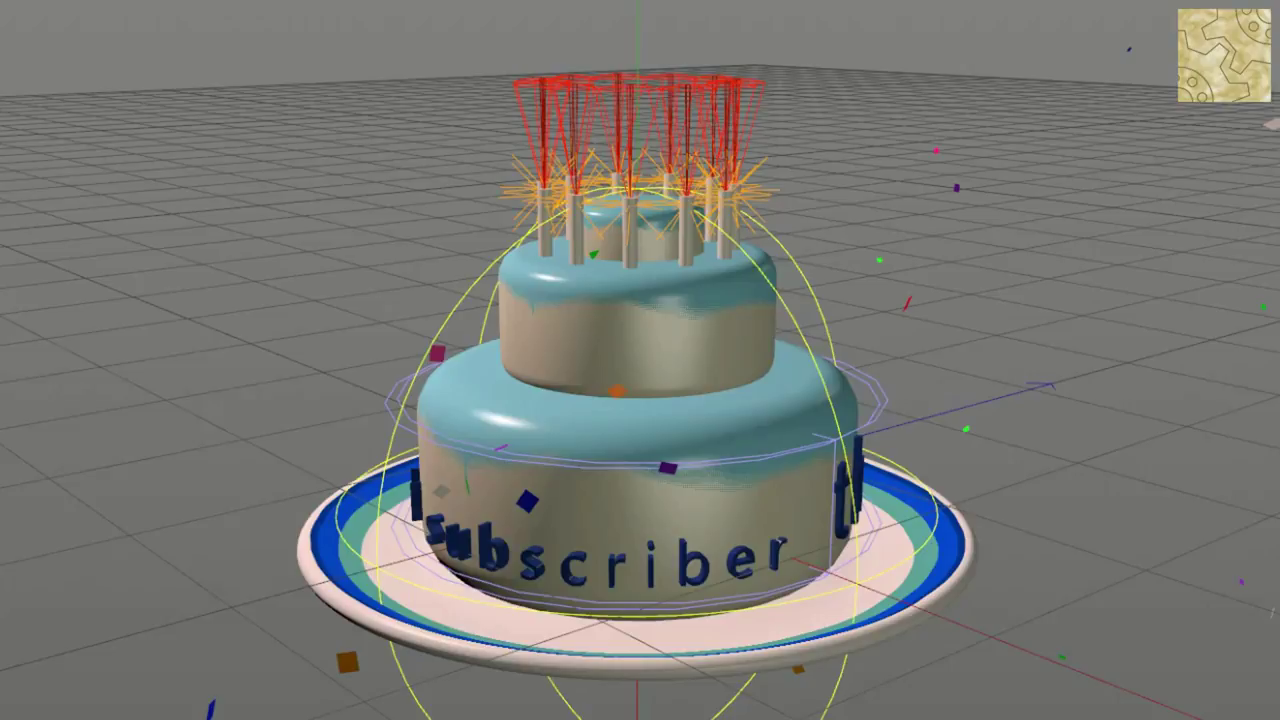
Play on until 'you all 11' faces front on the lettering ring, then stop playback
key("r")
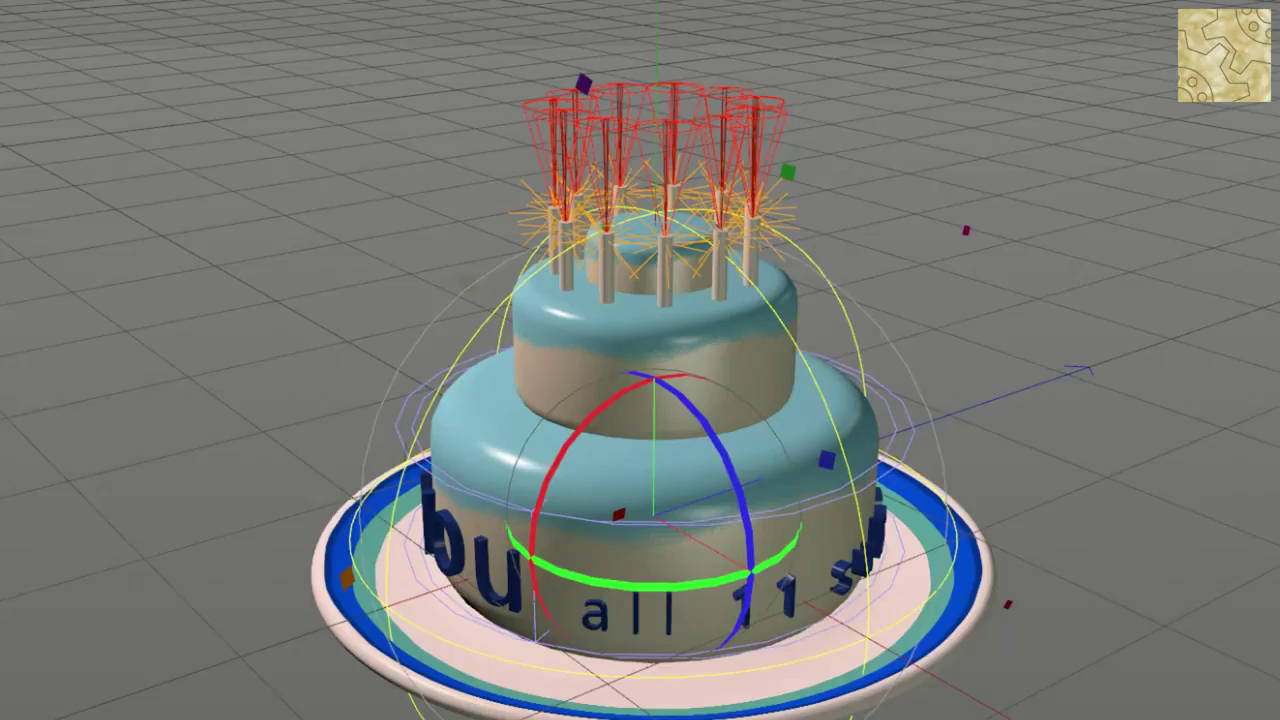
key("Escape")
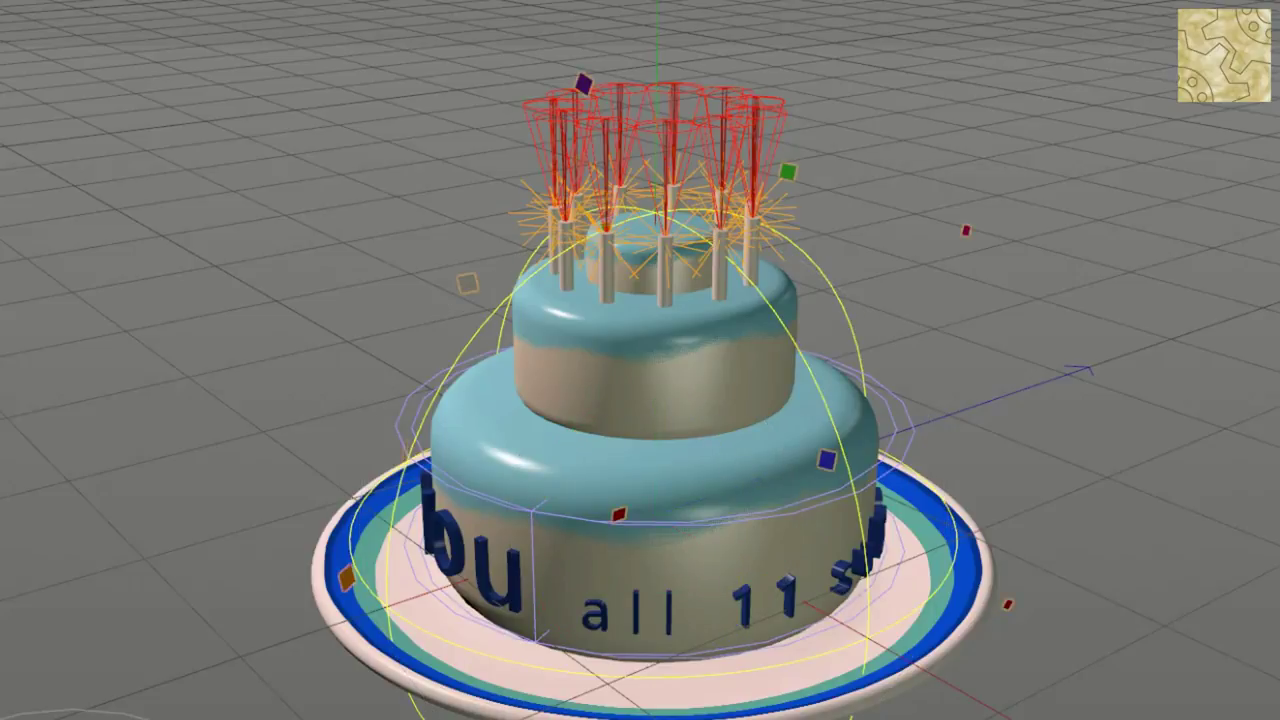